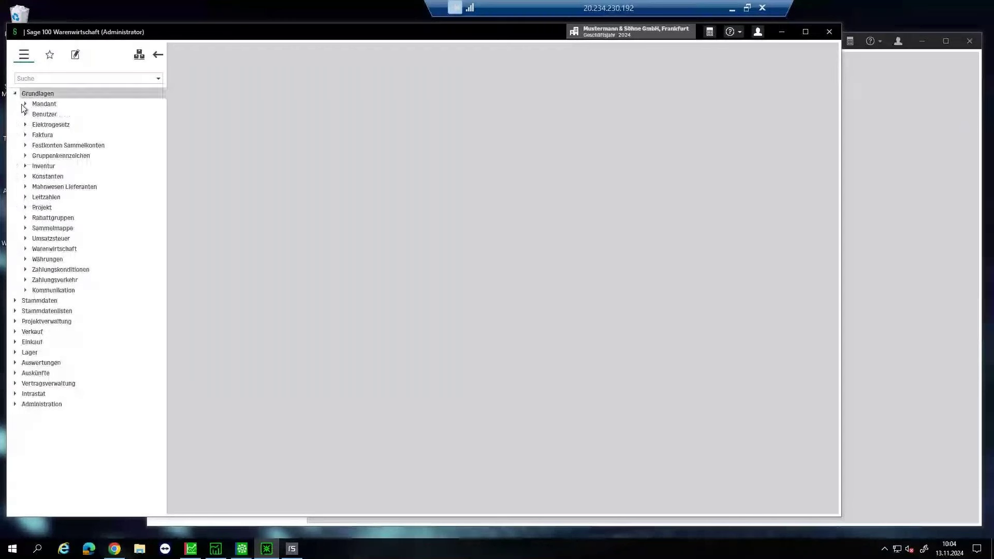
Open the Mandant Einstellungen under Grundlagen and review the Umsatzsteuer details with Steuernummer and UStID-Nr.
left_click(25, 104)
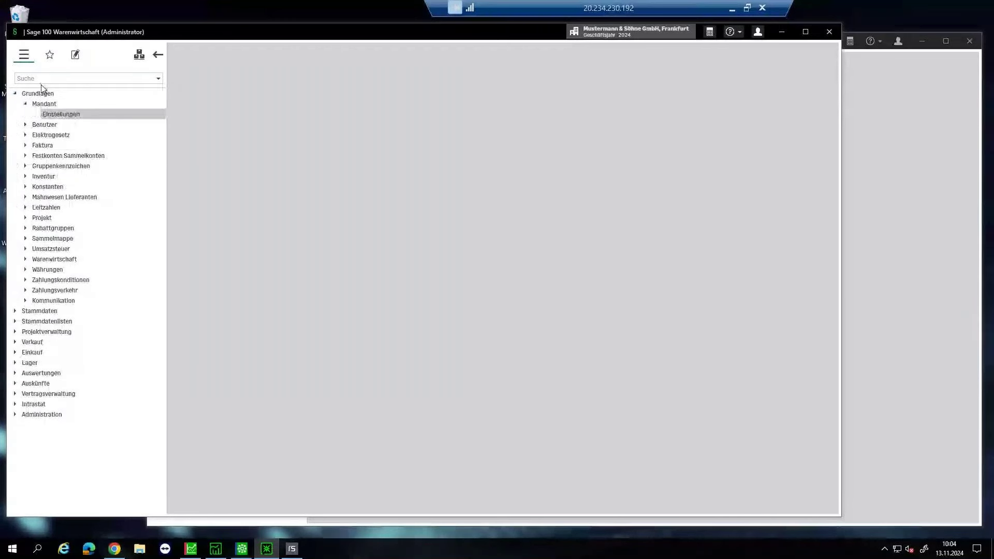
left_click(76, 117)
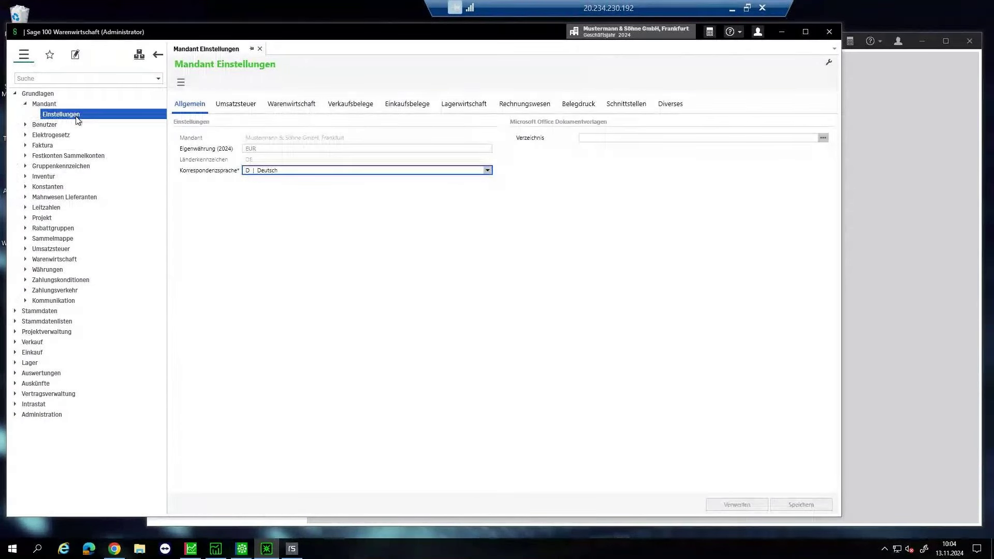
left_click(239, 104)
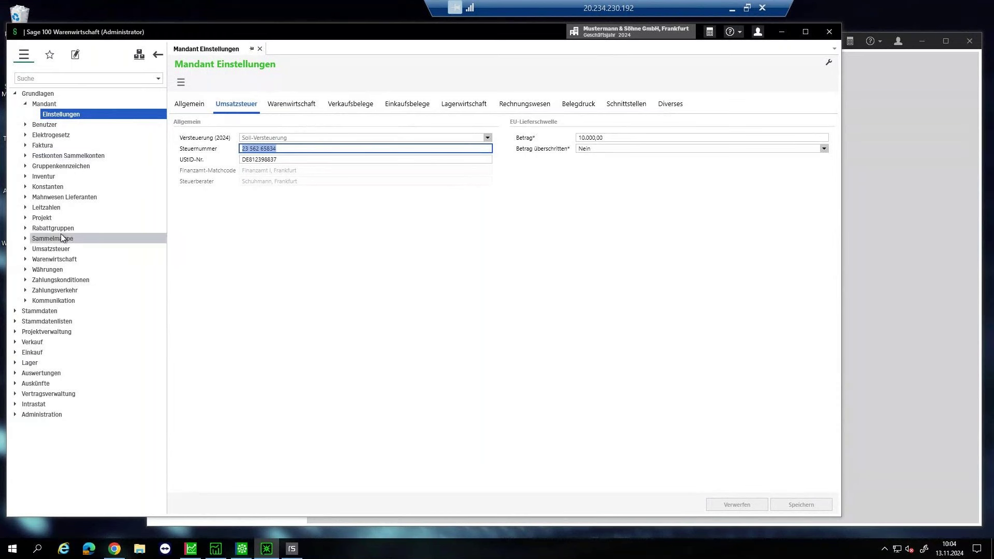
Filter the Adressen list by Sonderfunktion "Mandant und Rechnungsempfänger Mandant" and open the company's own address record.
left_click(14, 312)
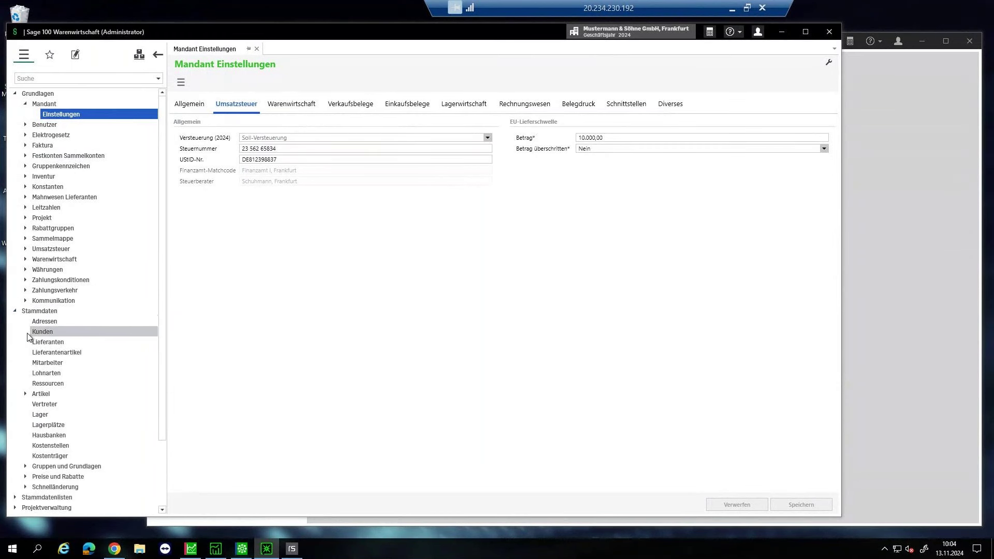
left_click(43, 323)
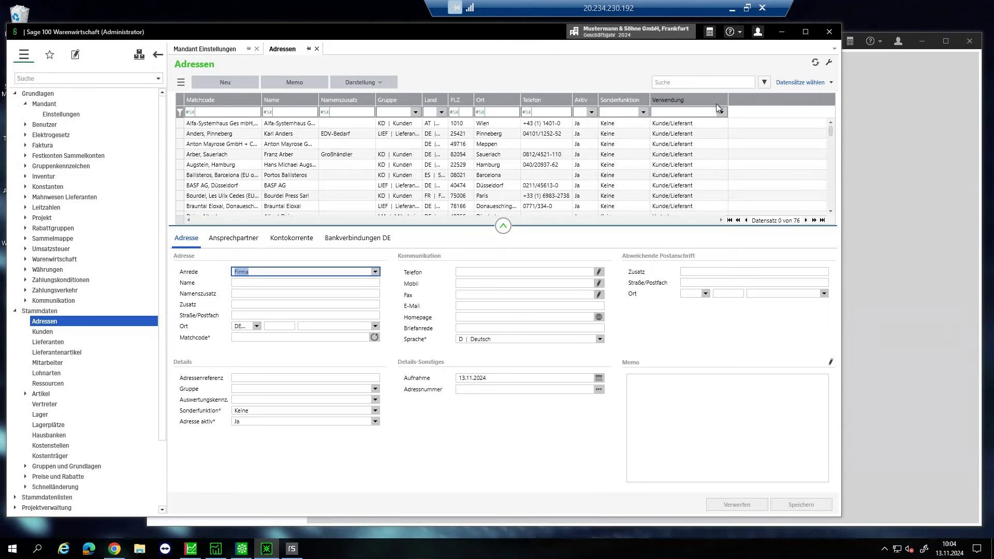
left_click(642, 112)
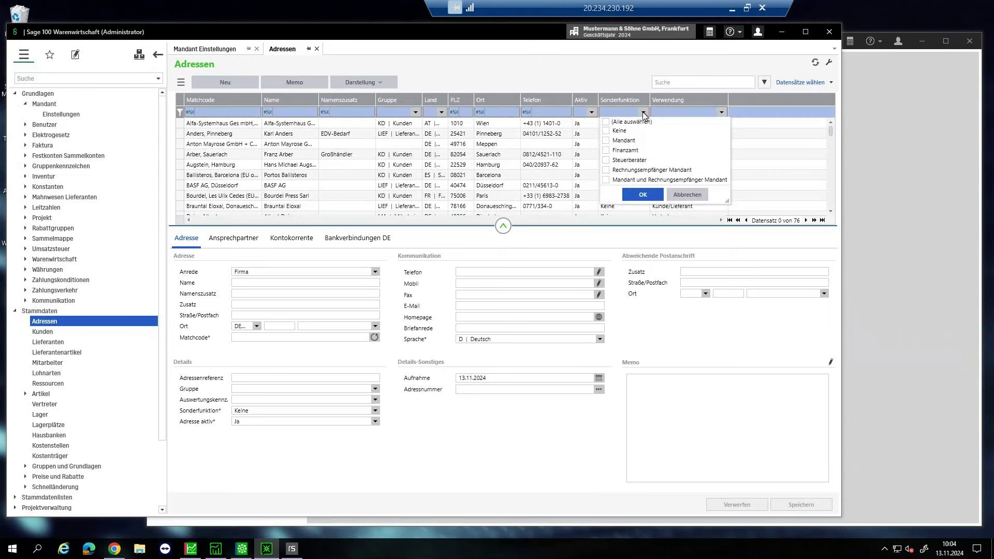
left_click(617, 180)
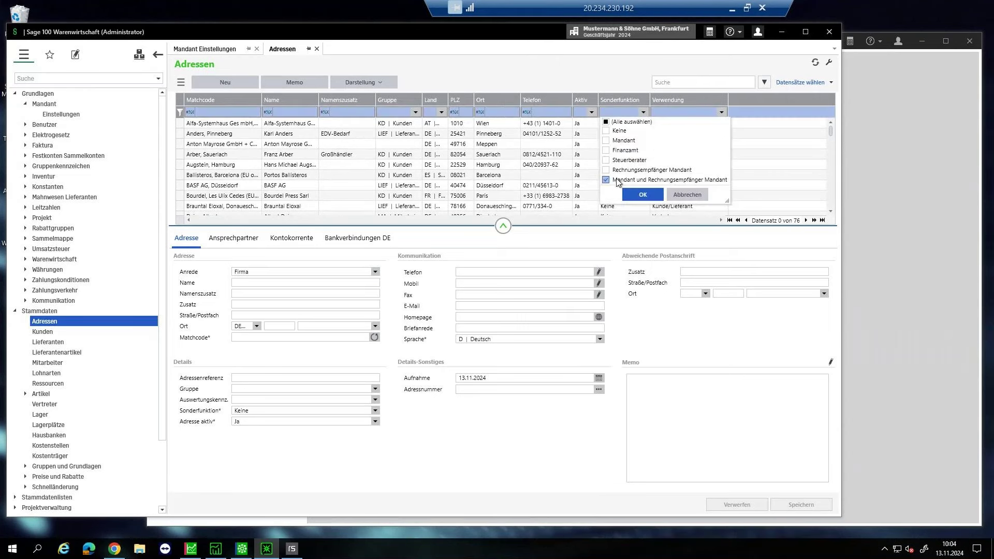
left_click(643, 195)
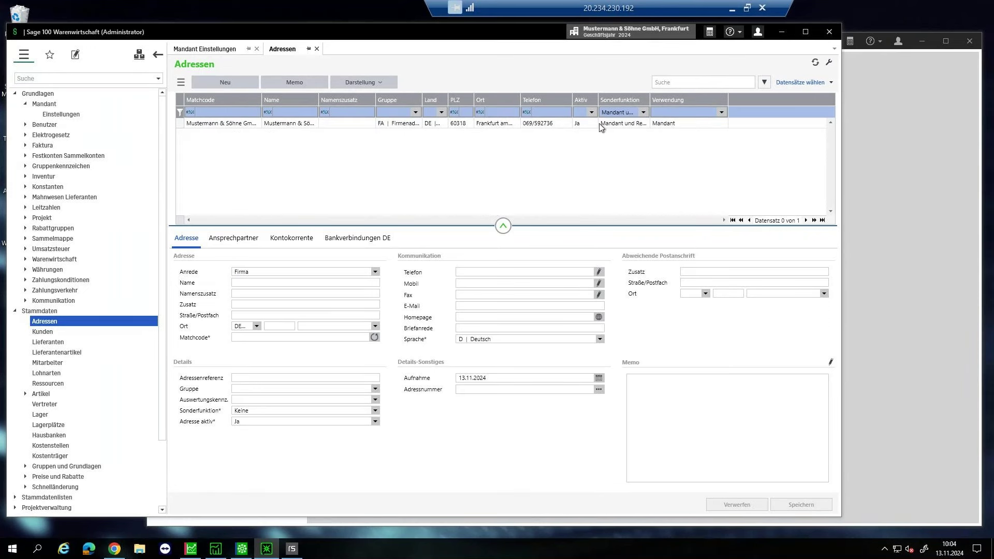
left_click(541, 124)
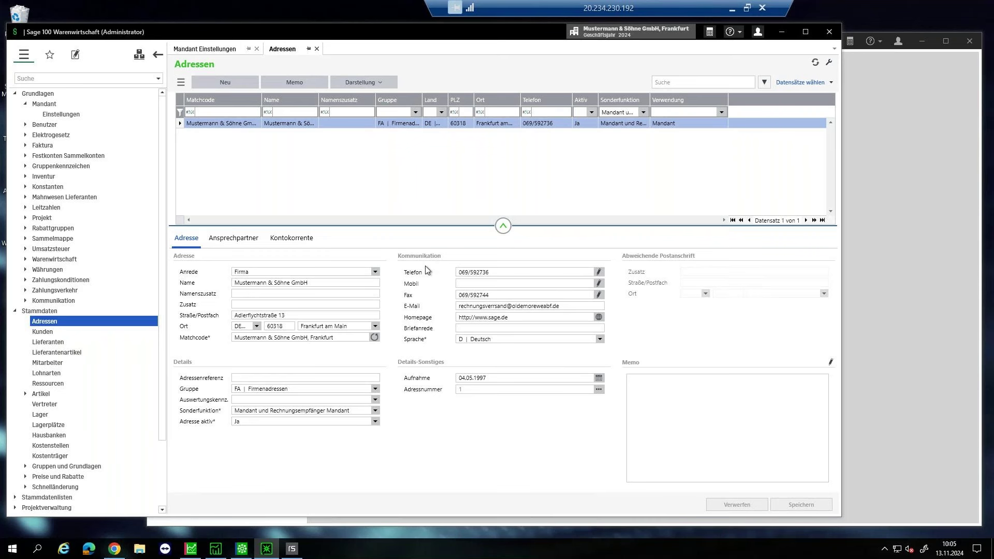
Open the Hausbanken list and check its column configuration for the E-Rechnung column.
left_click(54, 438)
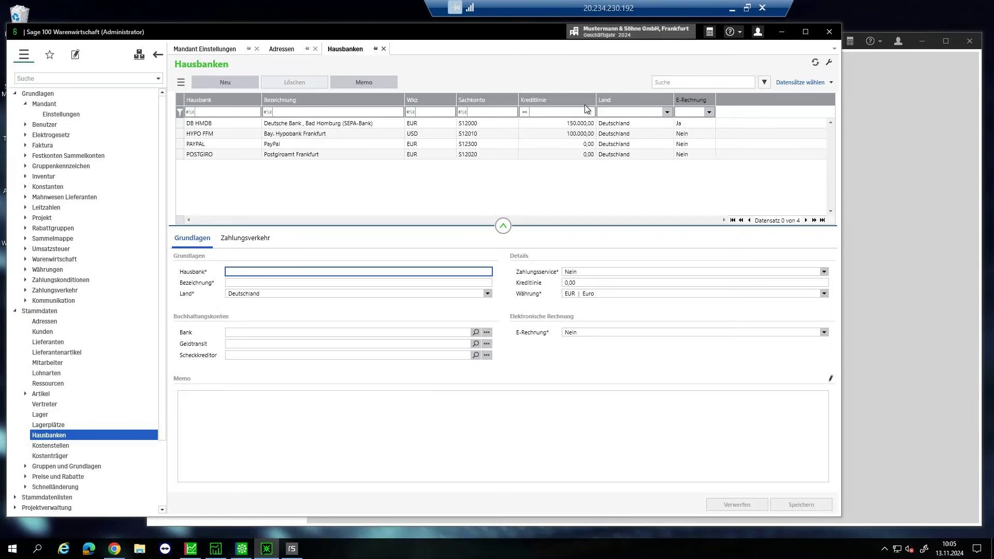
left_click(181, 82)
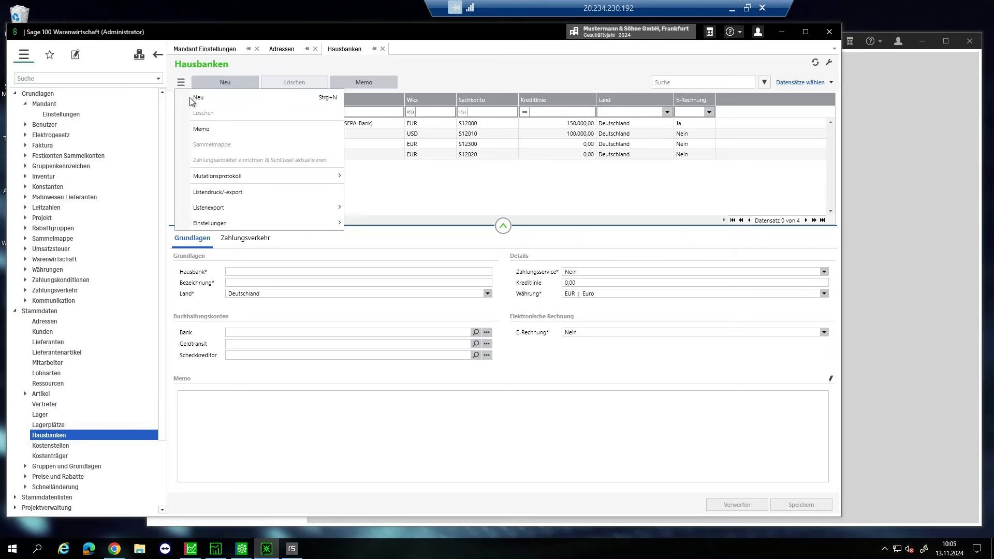
mouse_move(243, 228)
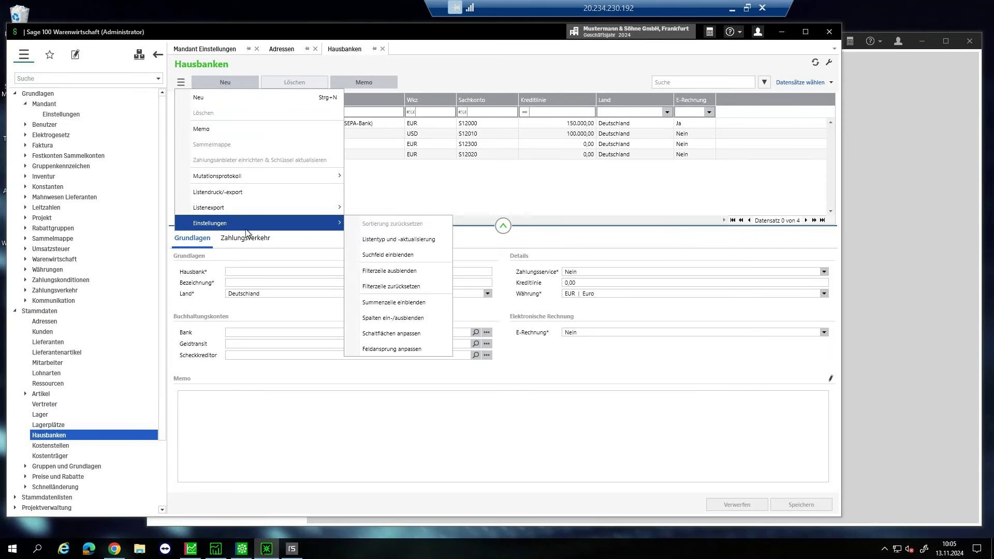
left_click(391, 322)
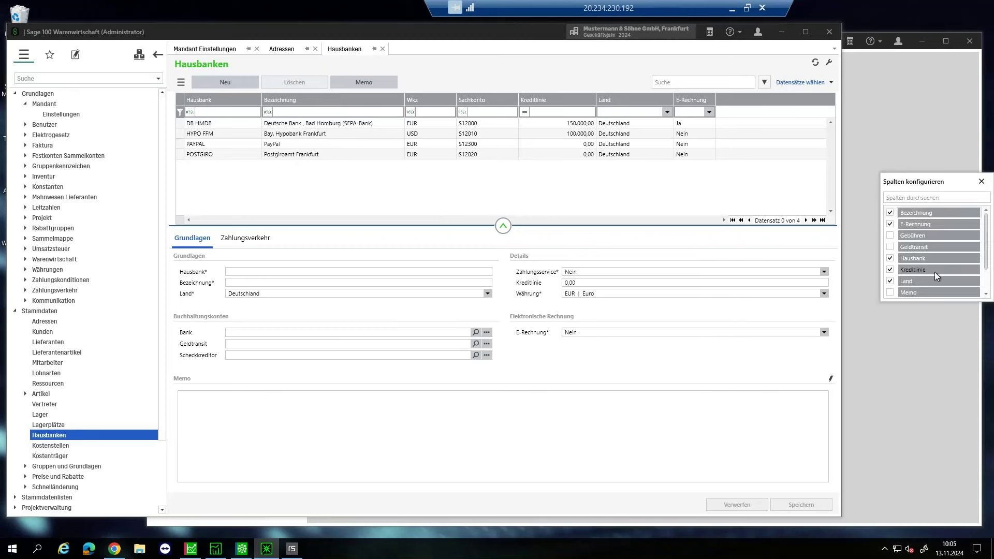
left_click(921, 202)
type("er")
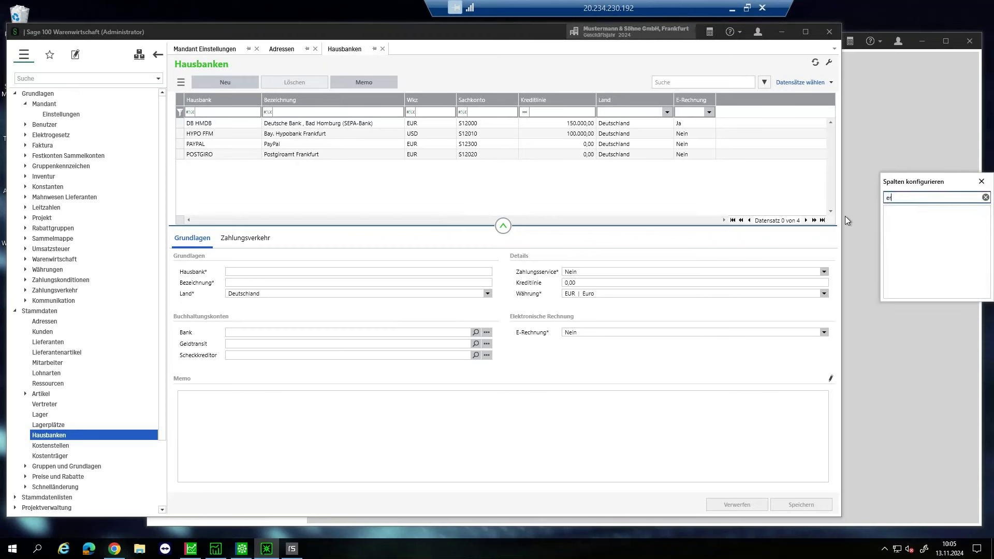
key("BackSpace")
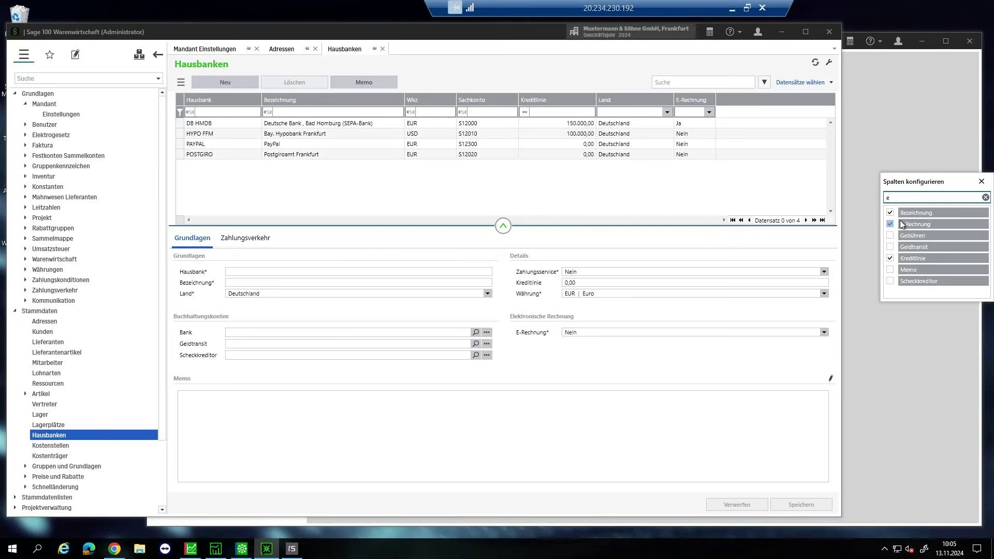
left_click(981, 182)
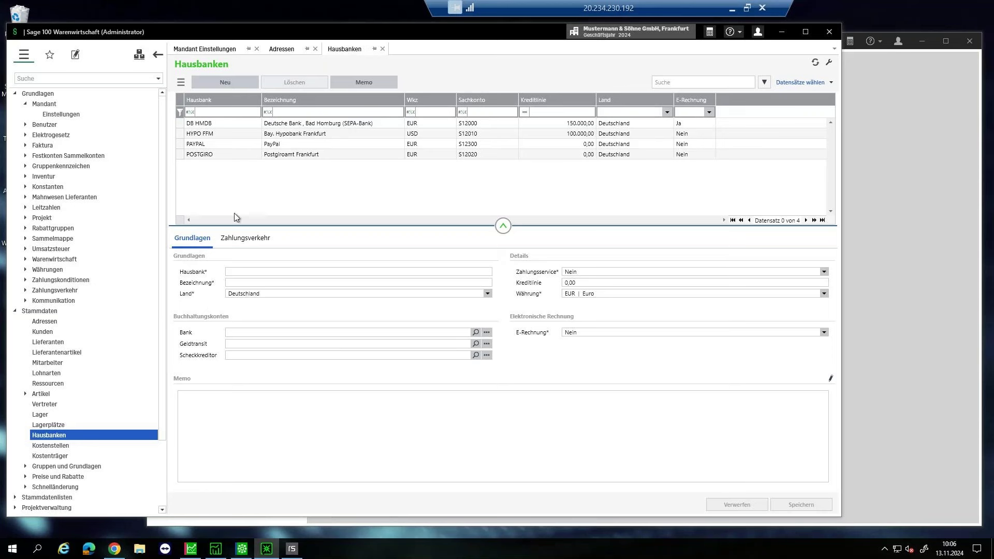
Open the Grundlagen of the first customer in Kunden and review the E-Rechnung format ZUGFeRD 2.1.1 and the Ausgabe E-Rechnung options.
left_click(44, 331)
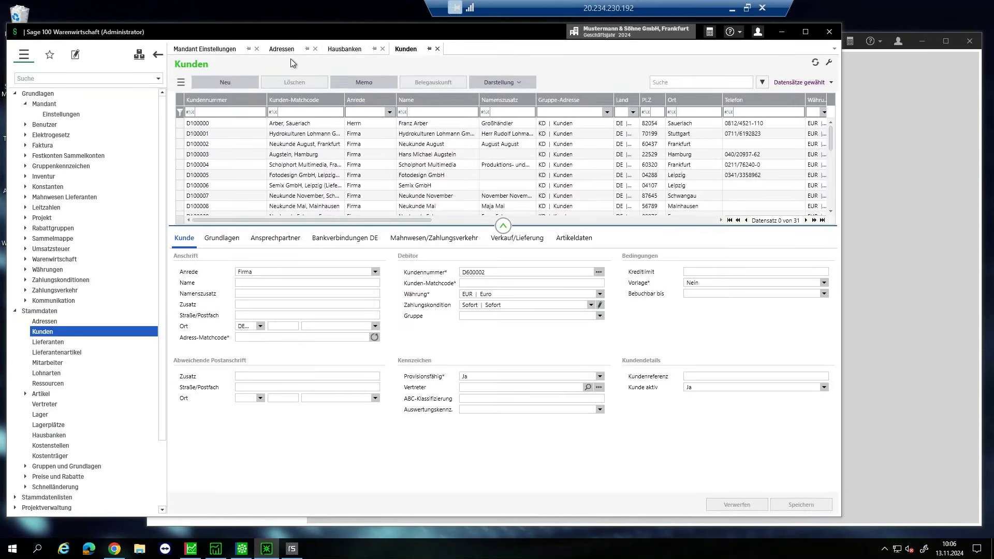
left_click(291, 126)
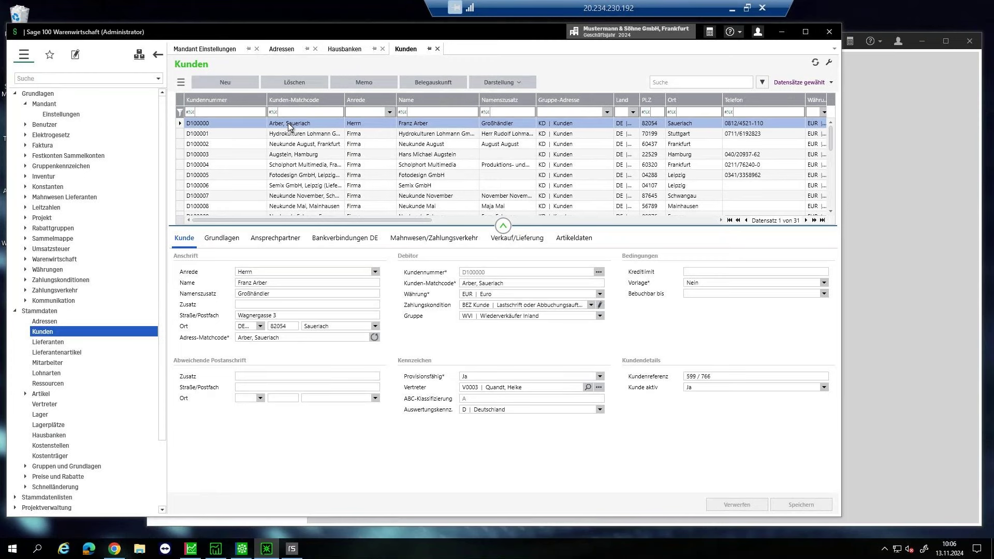
left_click(225, 240)
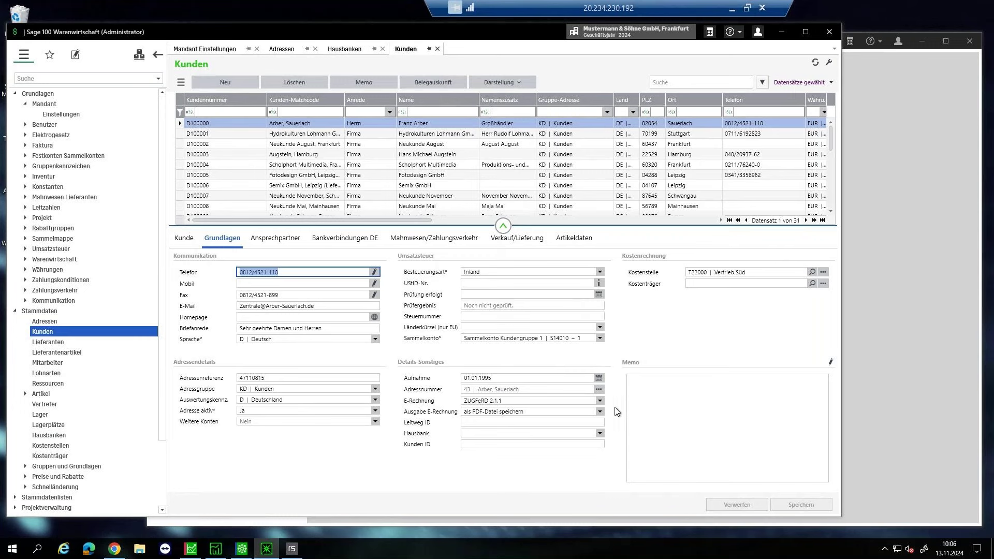
left_click(600, 400)
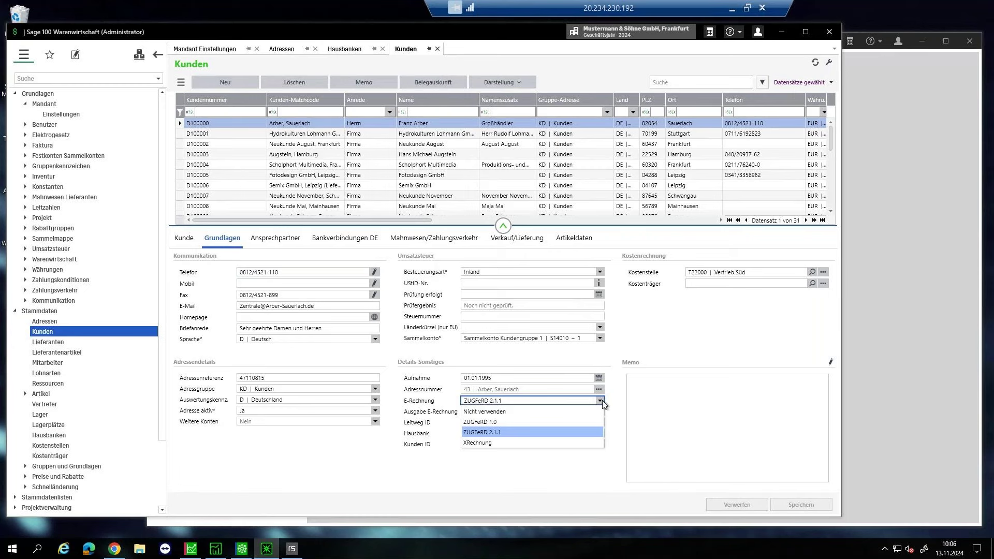
left_click(504, 432)
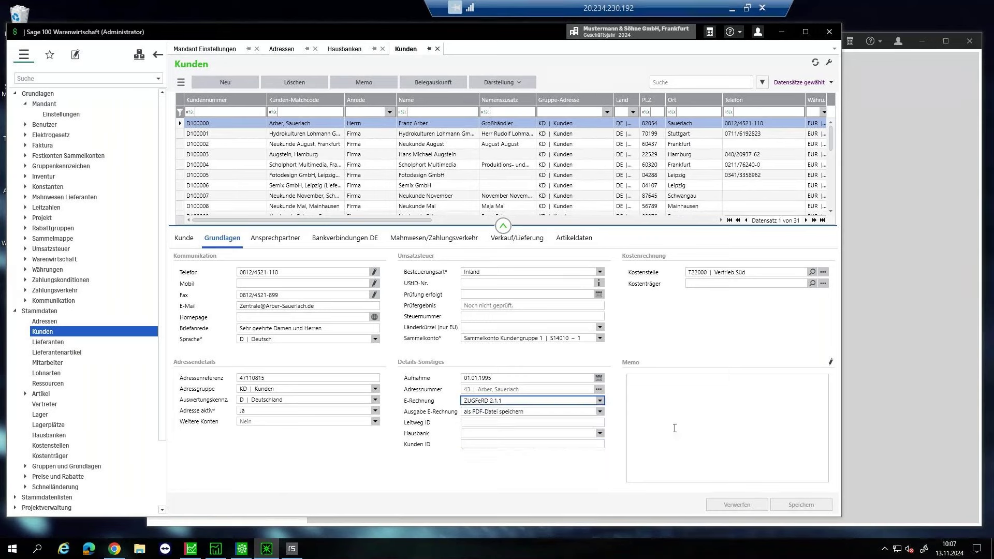
left_click(600, 412)
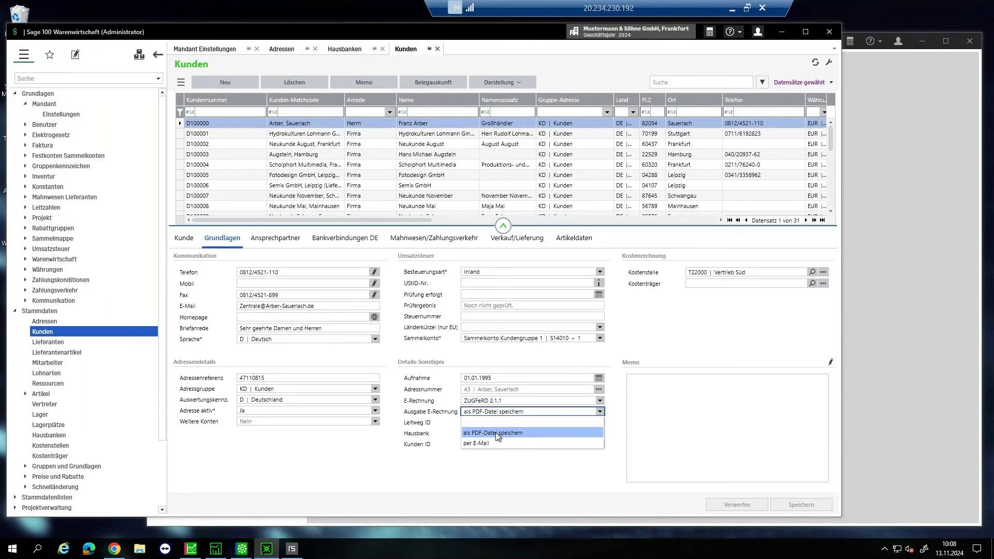
left_click(601, 399)
Try XRechnung as the first customer's E-Rechnung format, review the validation messages, and discard the change.
left_click(600, 399)
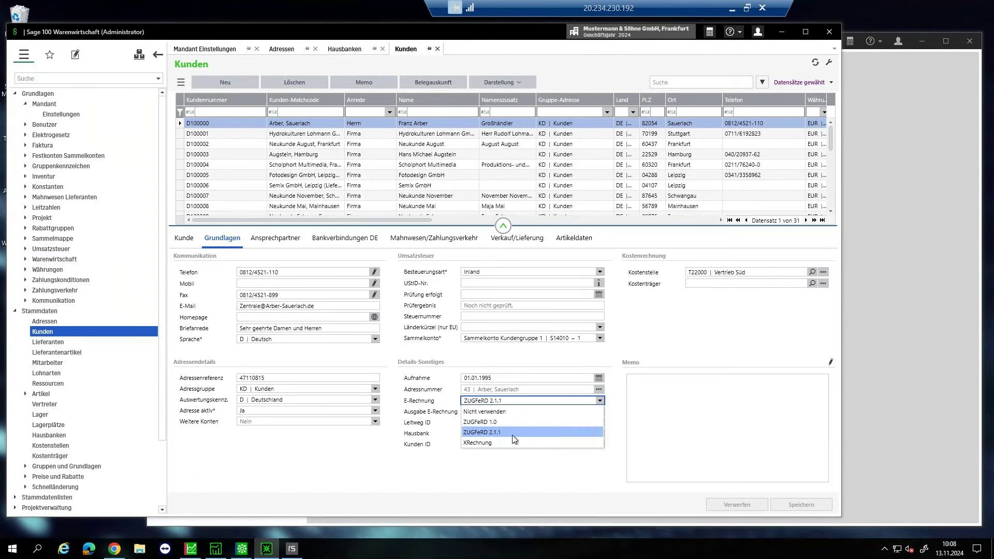
left_click(506, 443)
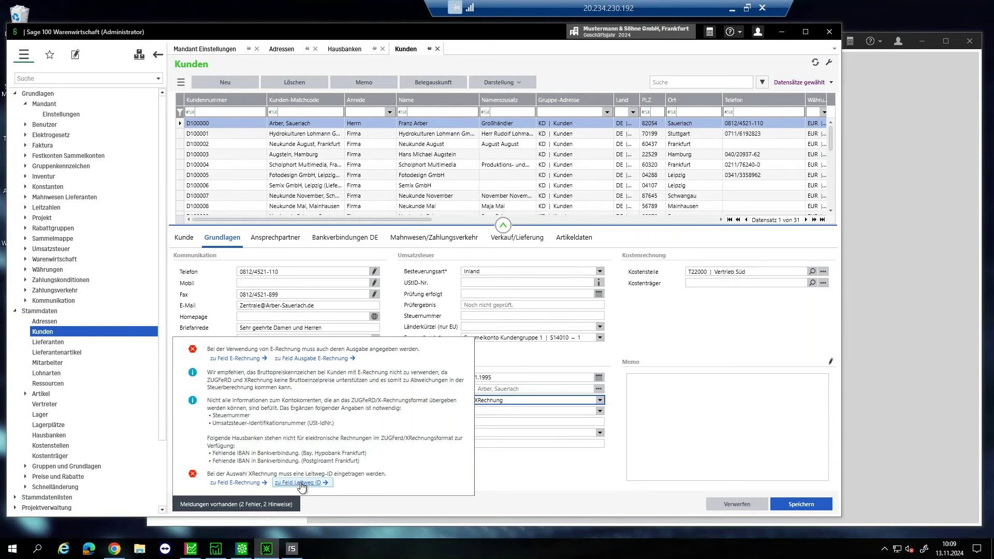
left_click(572, 472)
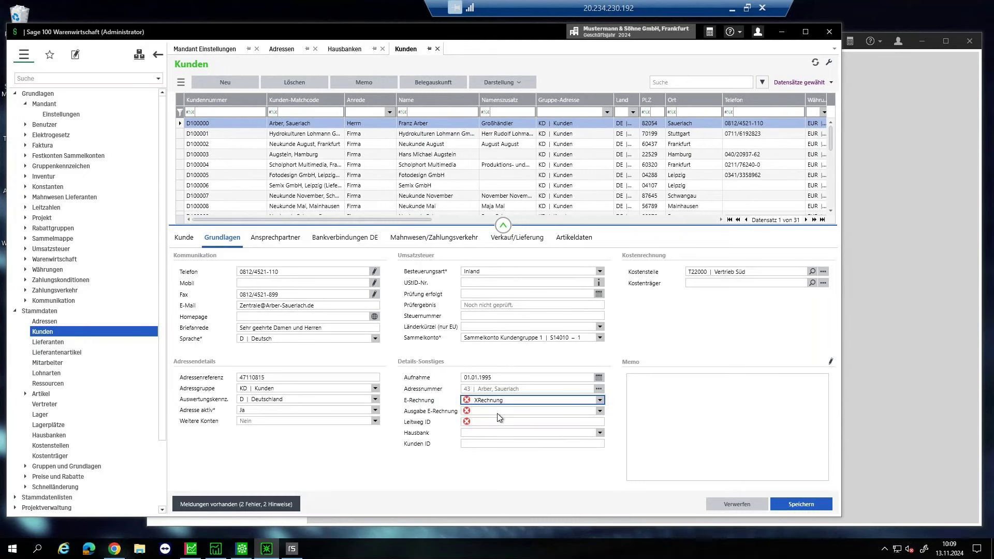
mouse_move(498, 417)
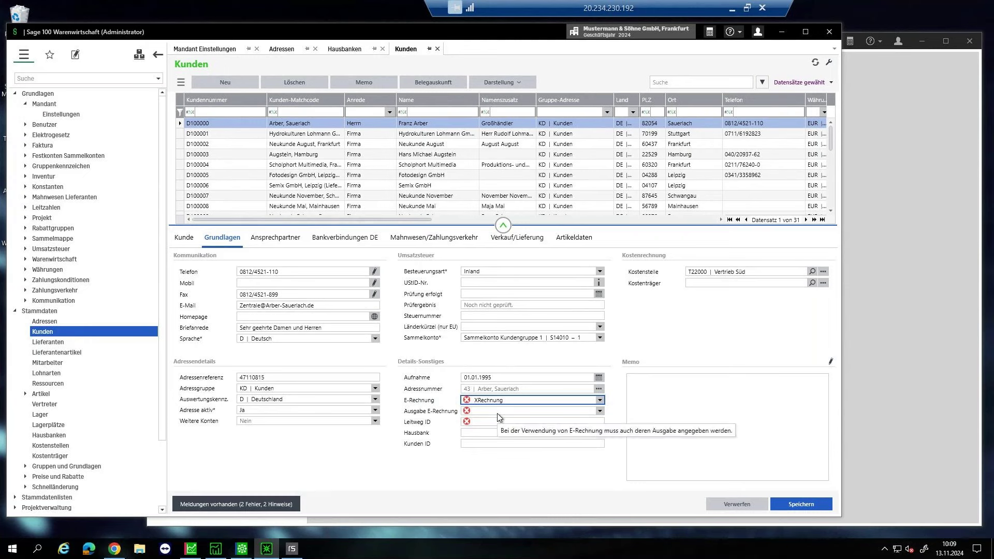
left_click(733, 504)
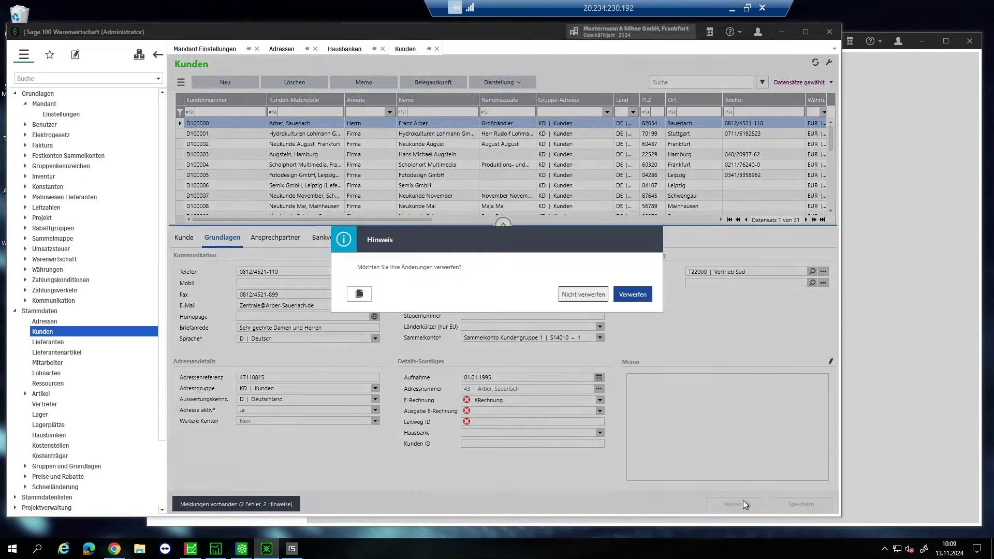
left_click(624, 299)
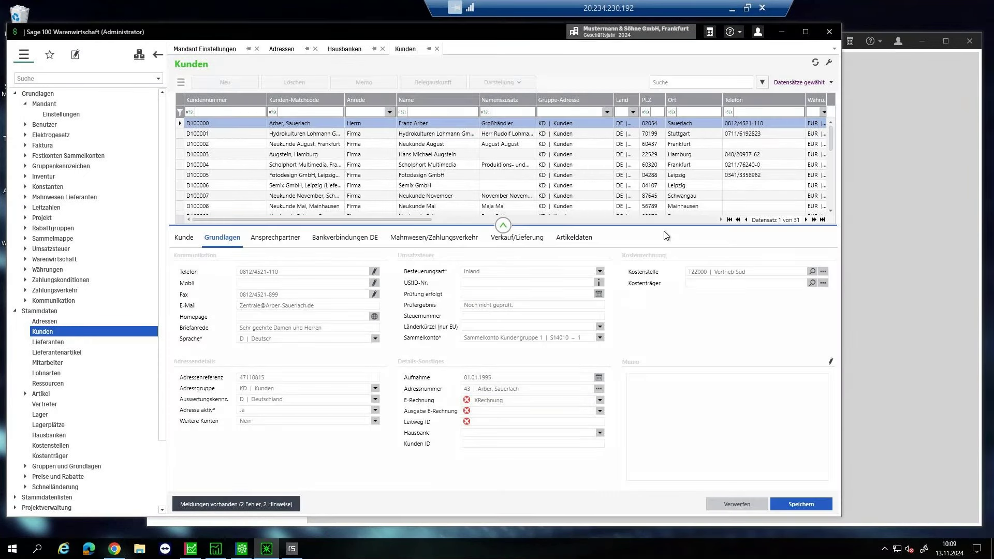
Open the Scholphort Multimedia customer and review its Ausgabe E-Rechnung, Leitweg ID and Hausbank options.
left_click(307, 165)
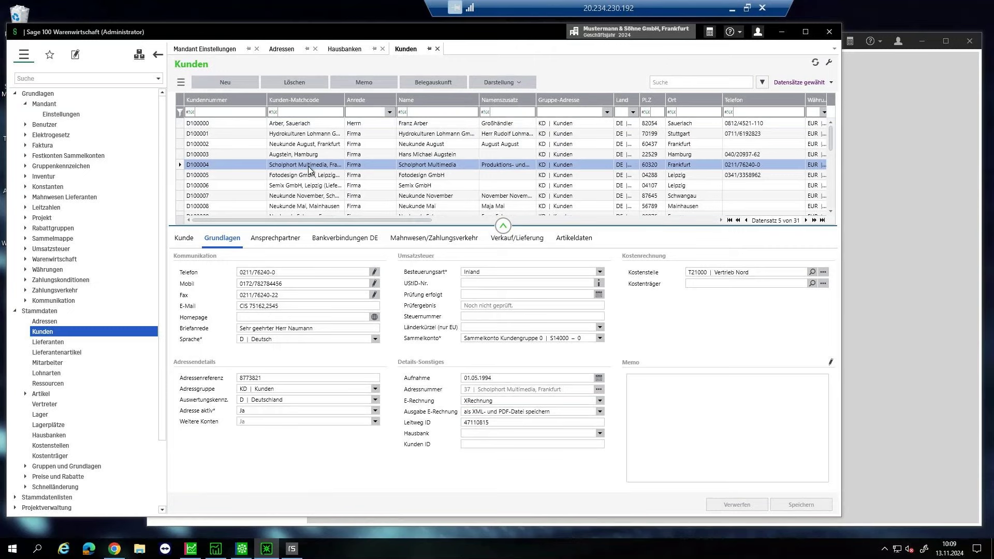
left_click(600, 412)
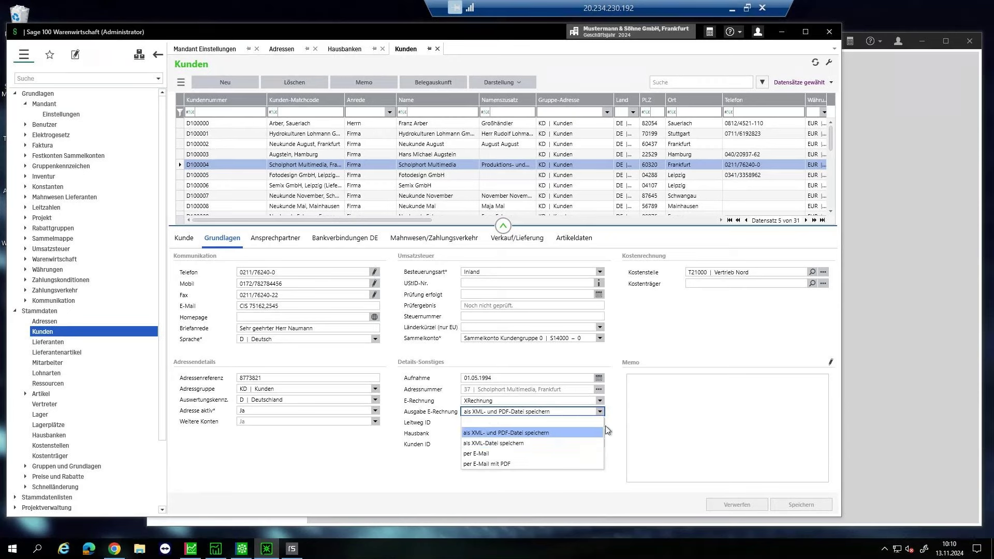
left_click(490, 432)
left_click(506, 423)
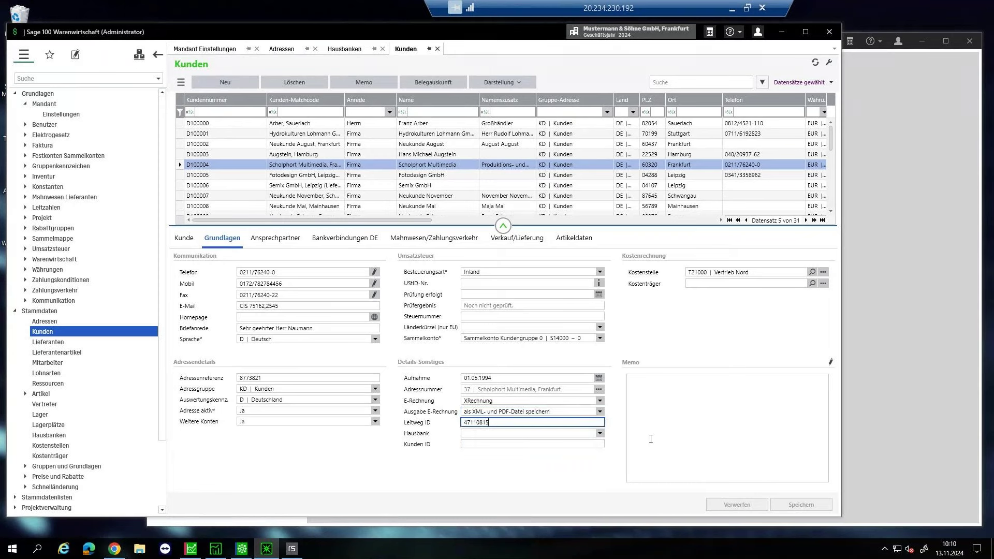
left_click(600, 433)
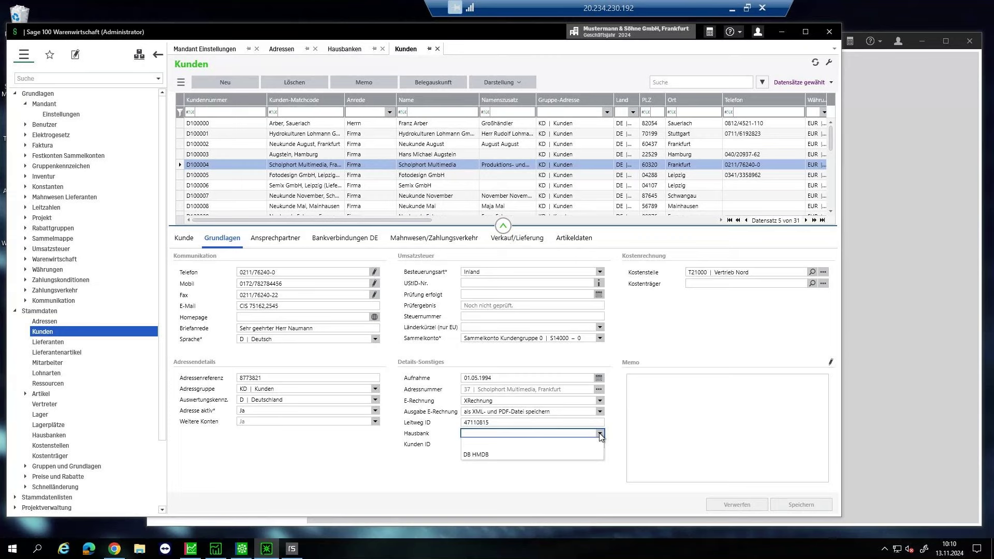
left_click(600, 436)
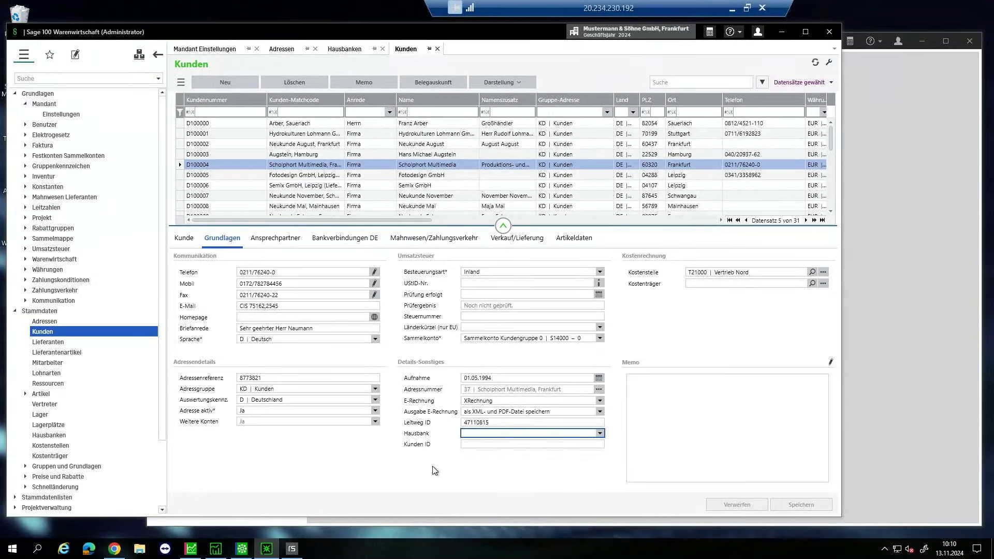
Look for the customer quick change in Schnelländerung, then switch to the Sage 100 Control-Center window and open Kundenschnelländerung from Stammdaten.
left_click(25, 486)
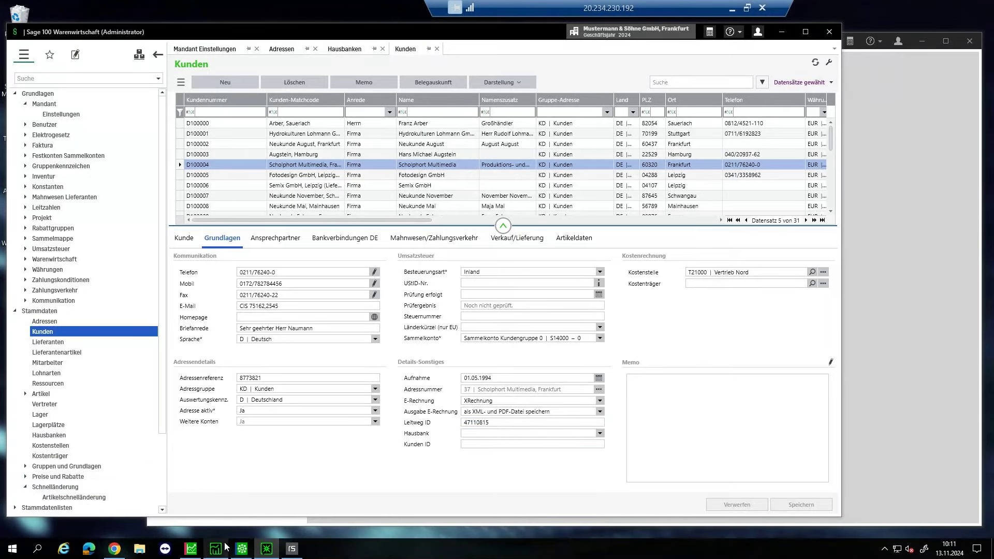
left_click(242, 550)
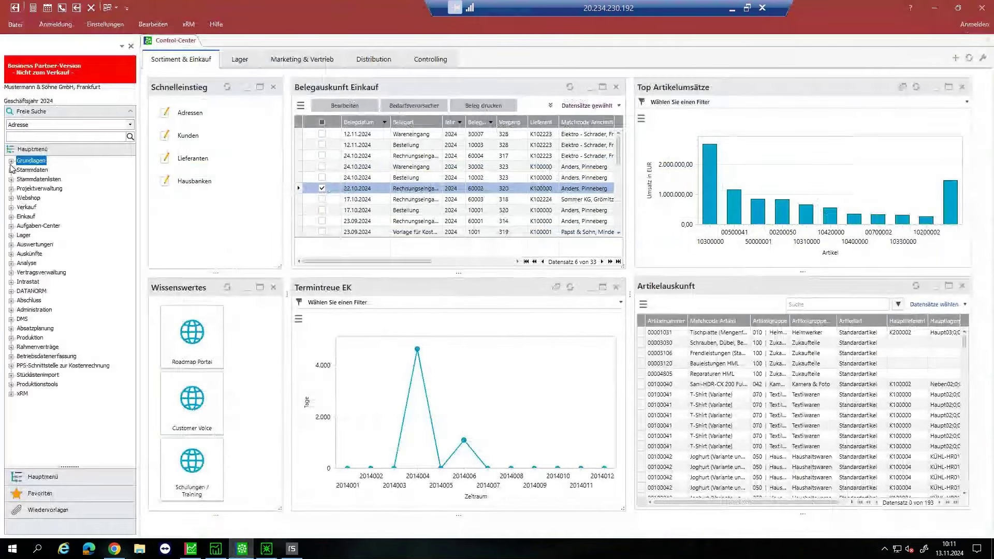
left_click(11, 170)
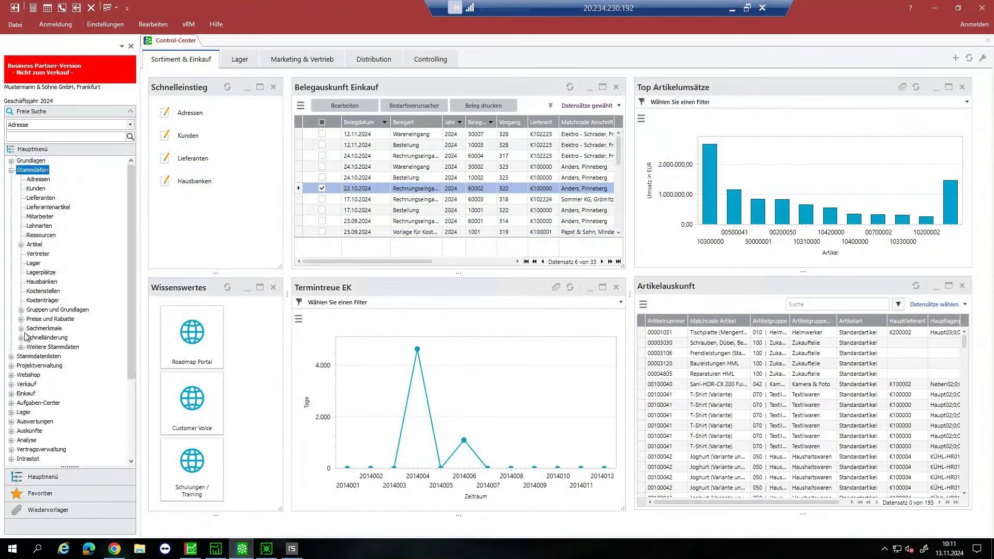
left_click(21, 338)
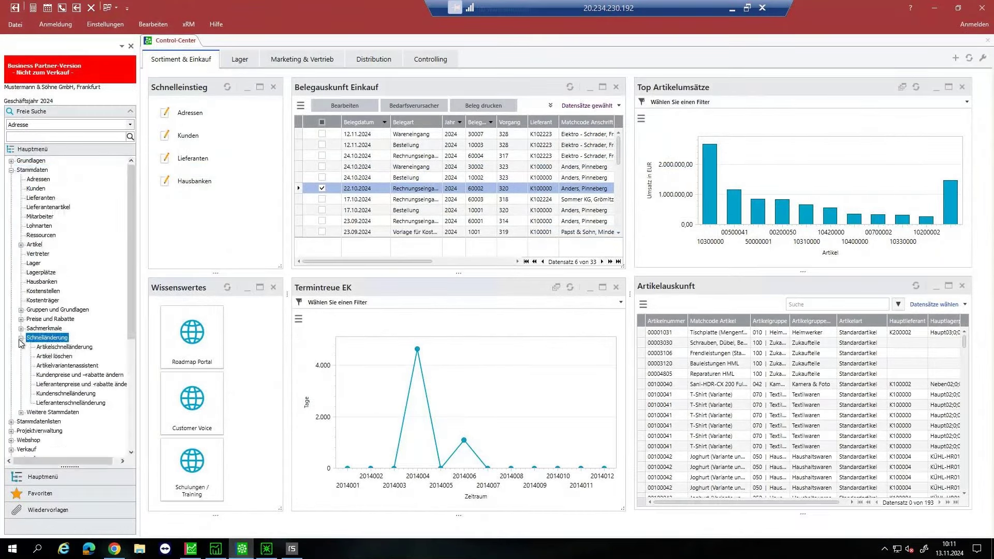
left_click(52, 394)
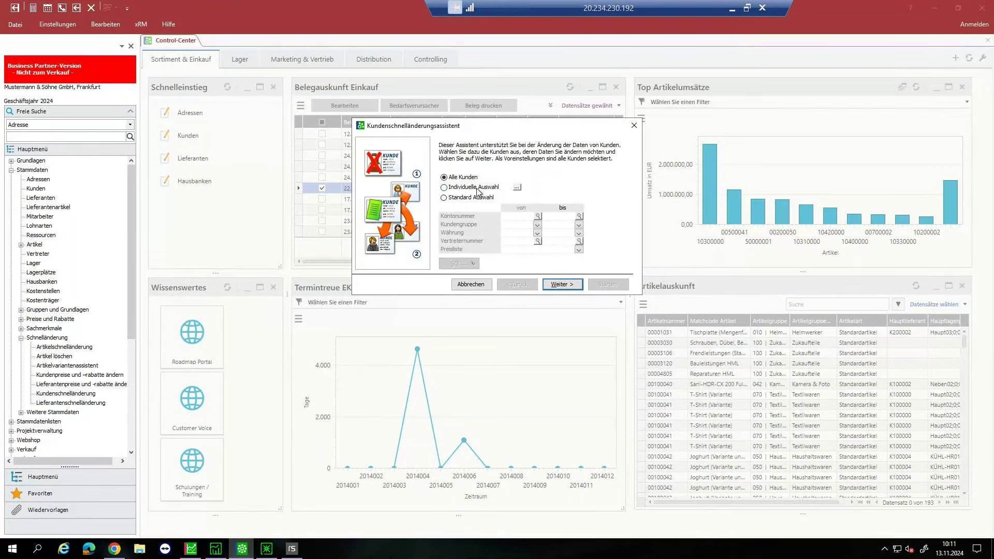
Review the E-Rechnung inkl. Ausgabe options for Alle Kunden under Grundlagen in the quick-change assistant, then cancel it.
left_click(562, 284)
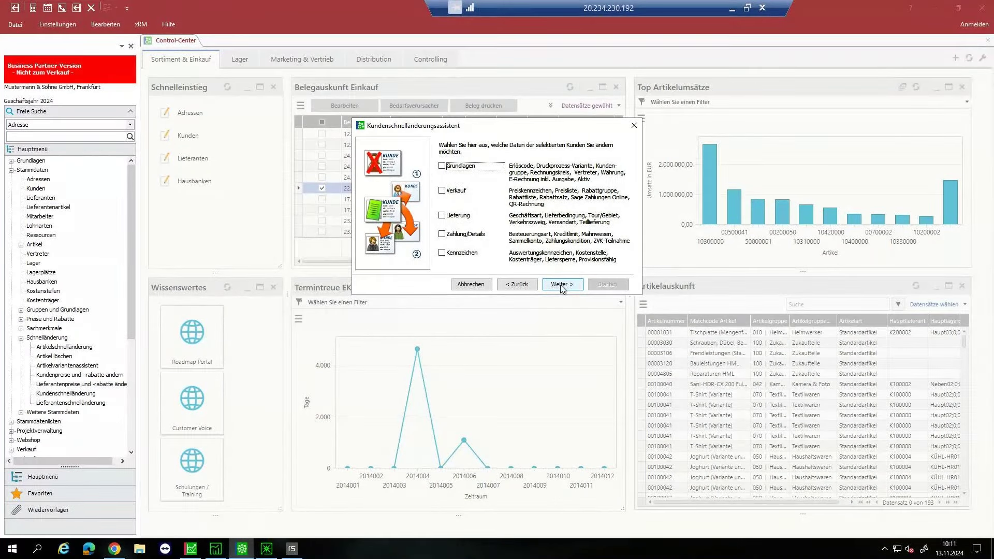
left_click(442, 166)
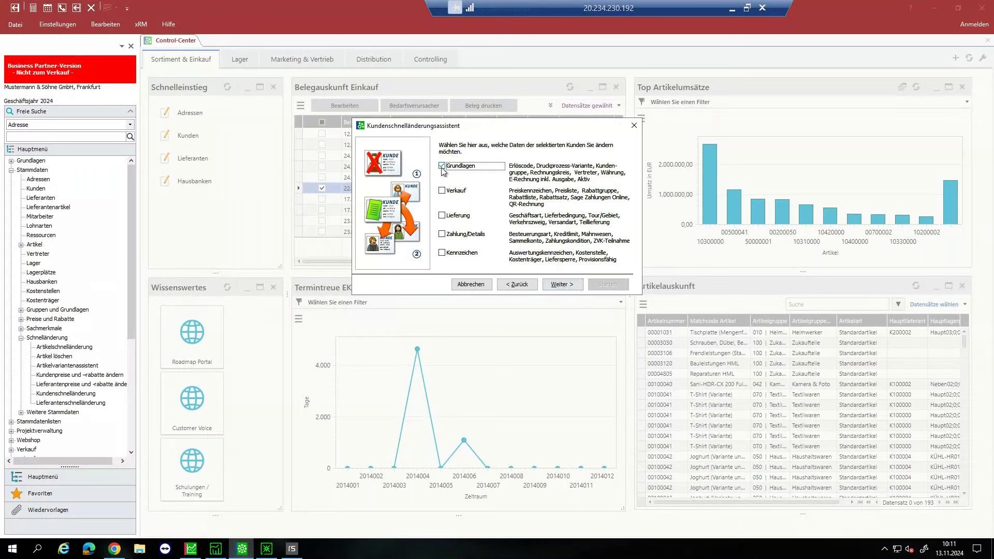
left_click(582, 289)
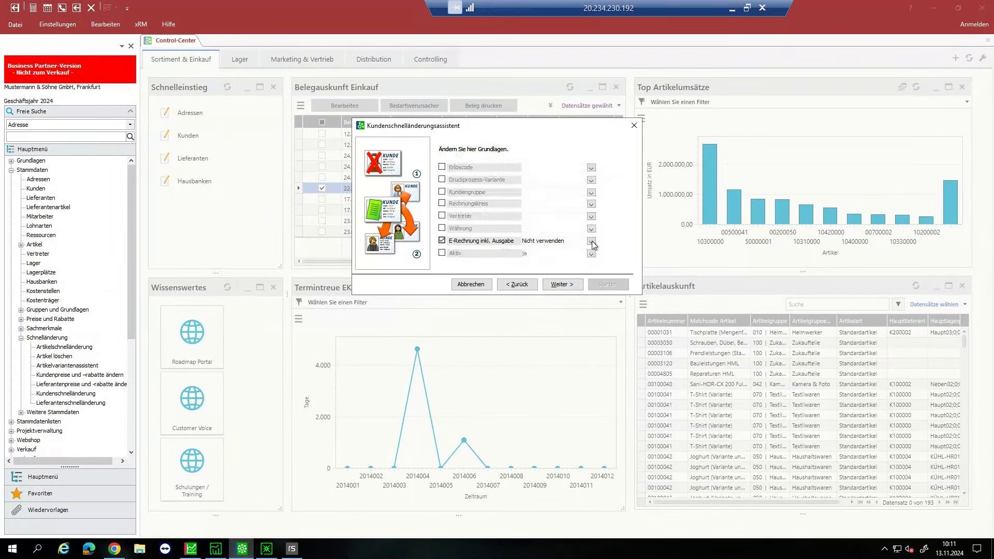
left_click(592, 242)
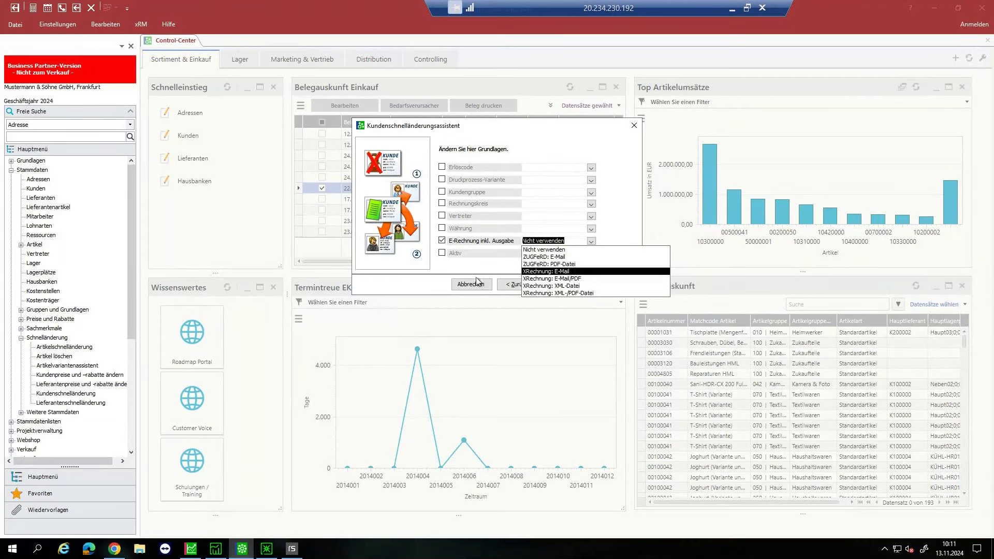
left_click(410, 282)
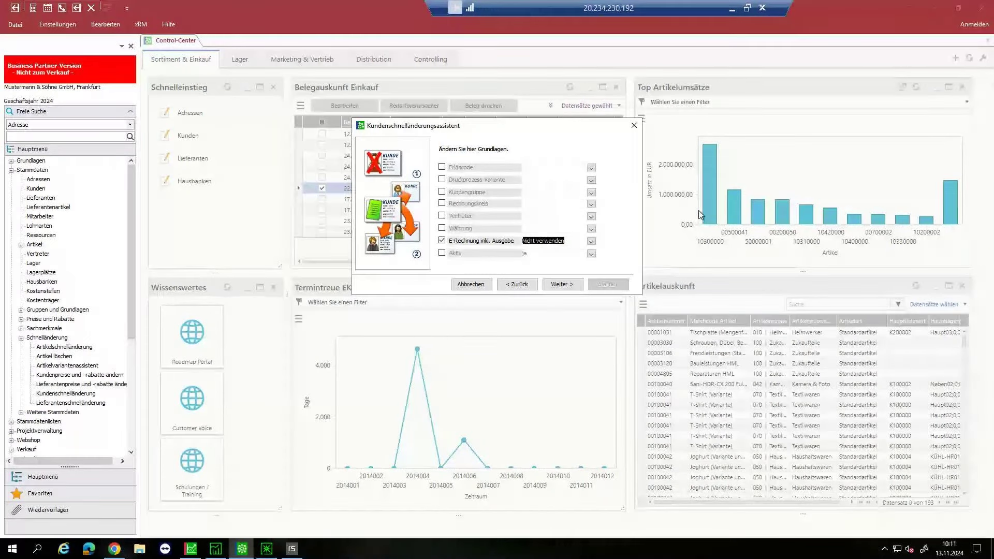
left_click(471, 284)
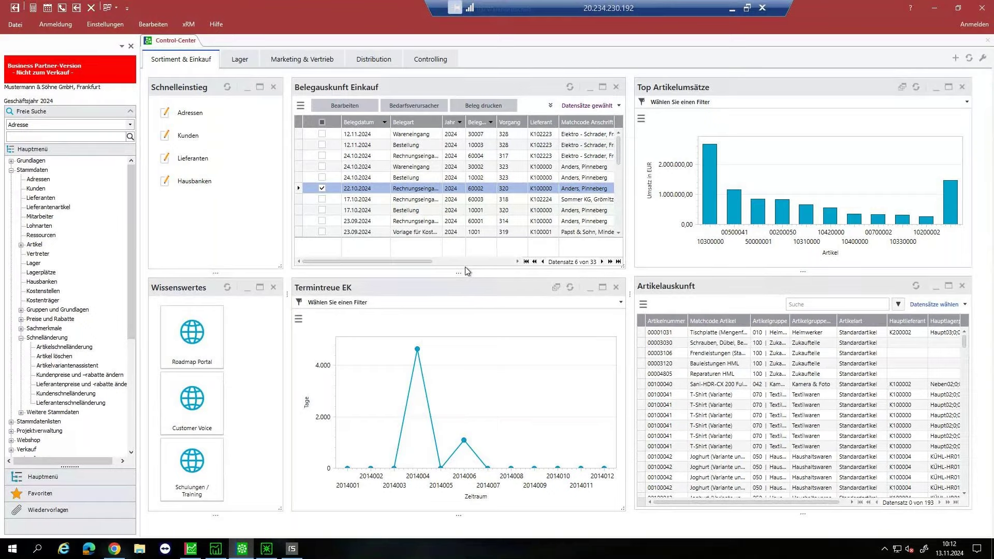
Switch back to Sage 100 Warenwirtschaft and review the ZUGFeRD and XRechnung directories in the Applikation settings of Benutzer Einstellungen.
left_click(261, 555)
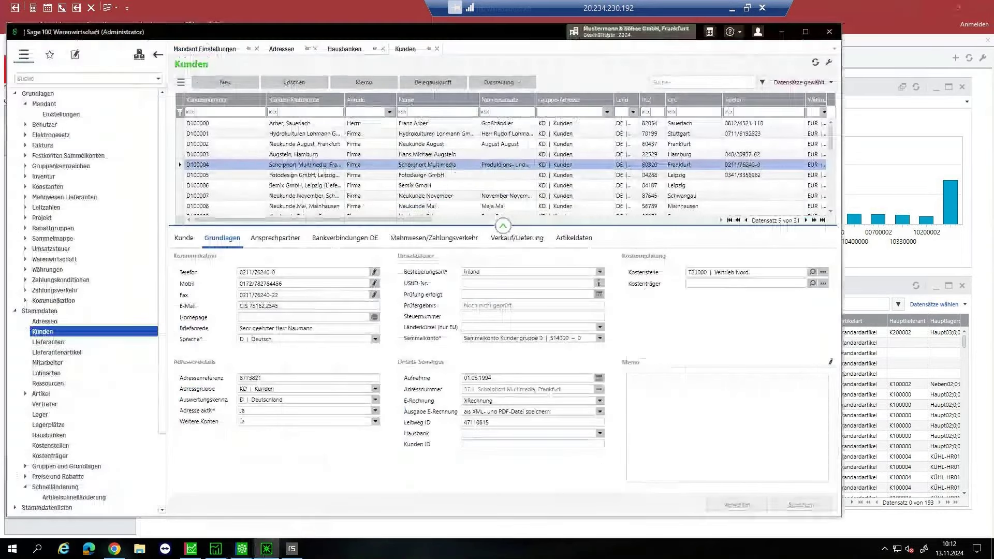
left_click(30, 126)
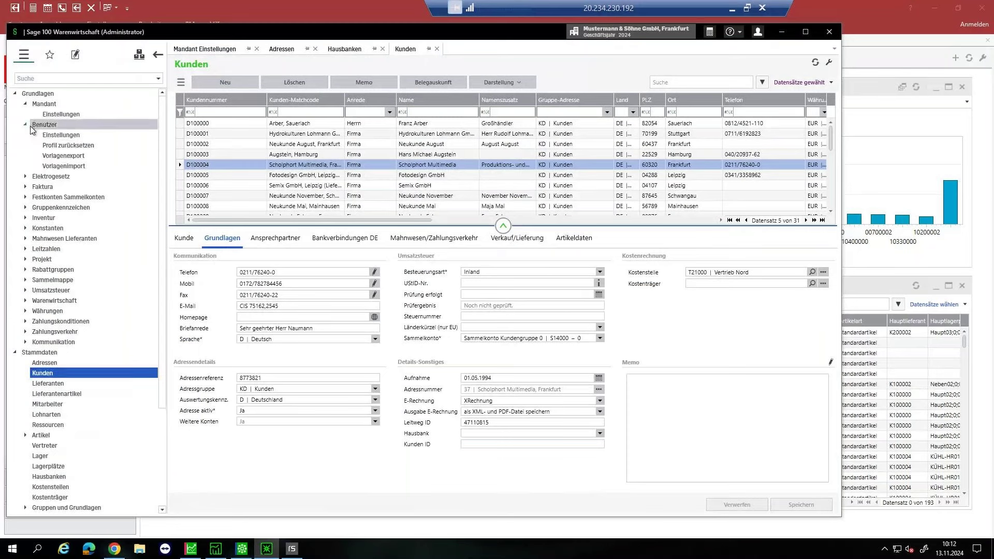
left_click(58, 135)
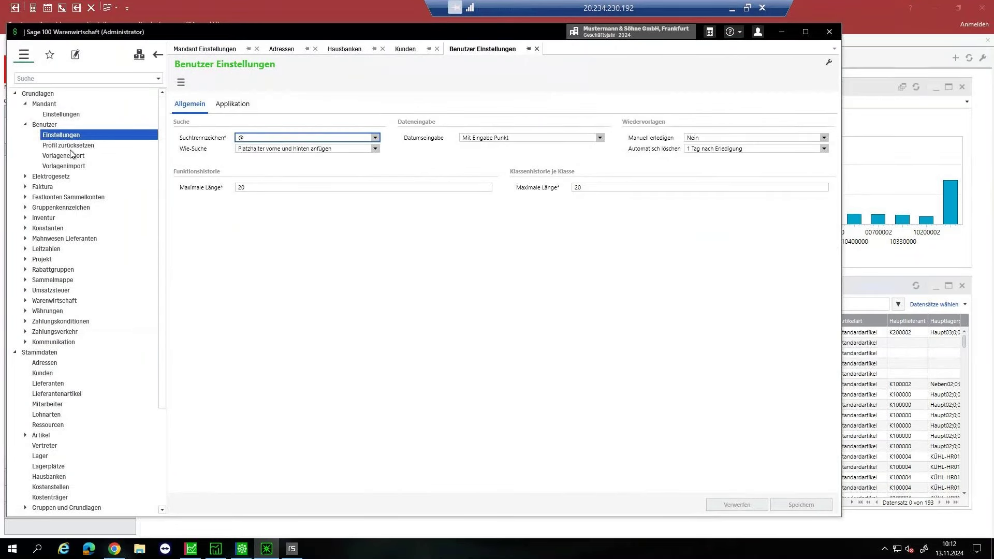
left_click(232, 104)
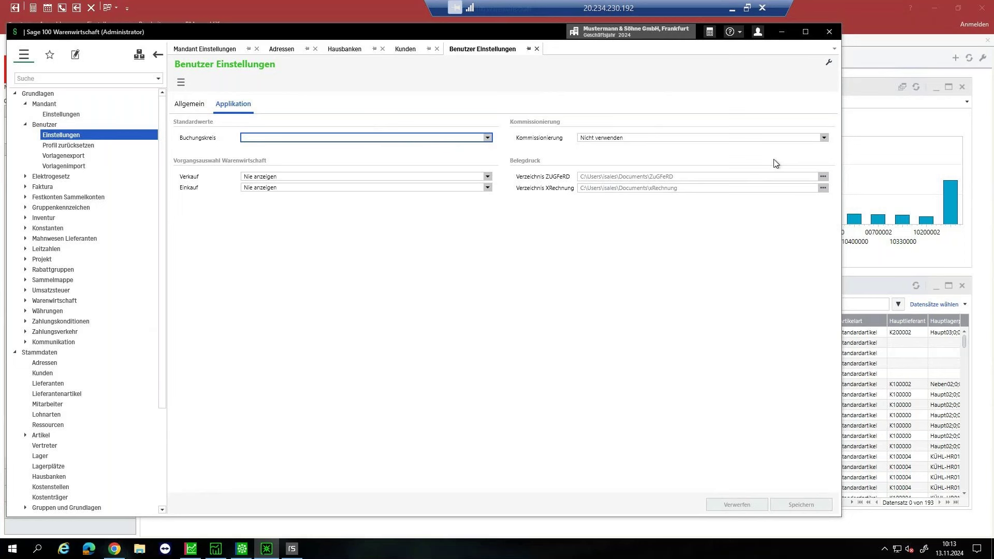
Open Verkaufsbelege bearbeiten from the favourites and load the previous Direktrechnung 2024-10005.
left_click(50, 59)
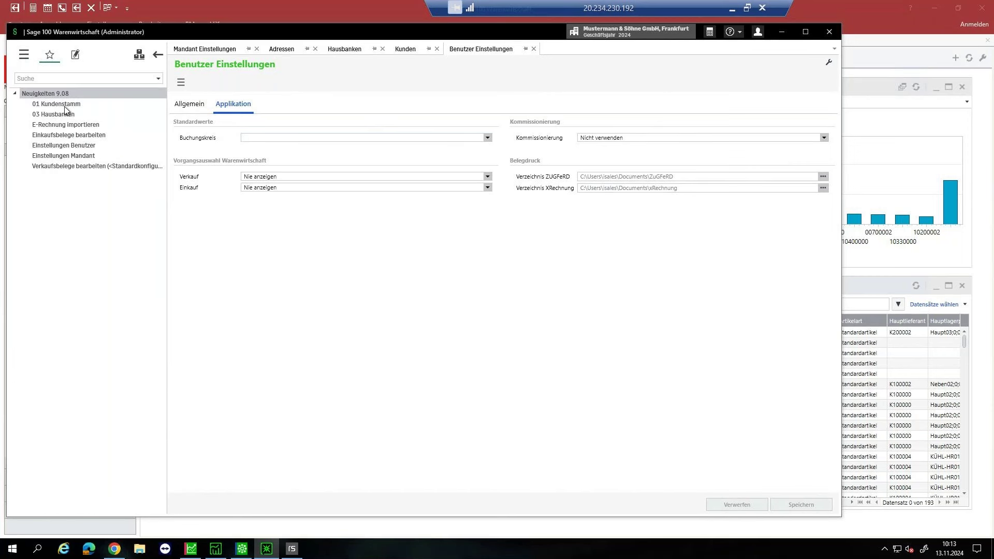
left_click(49, 166)
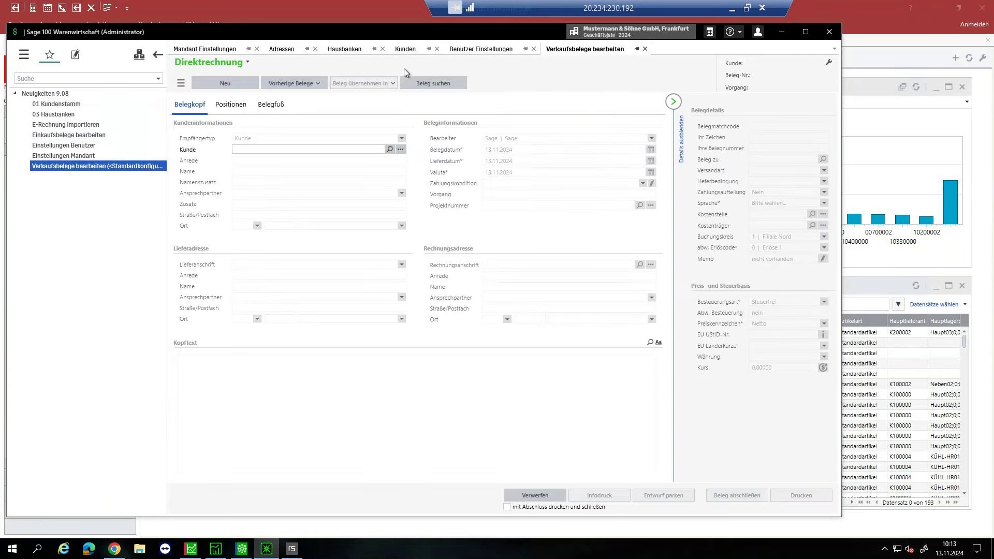
left_click(313, 86)
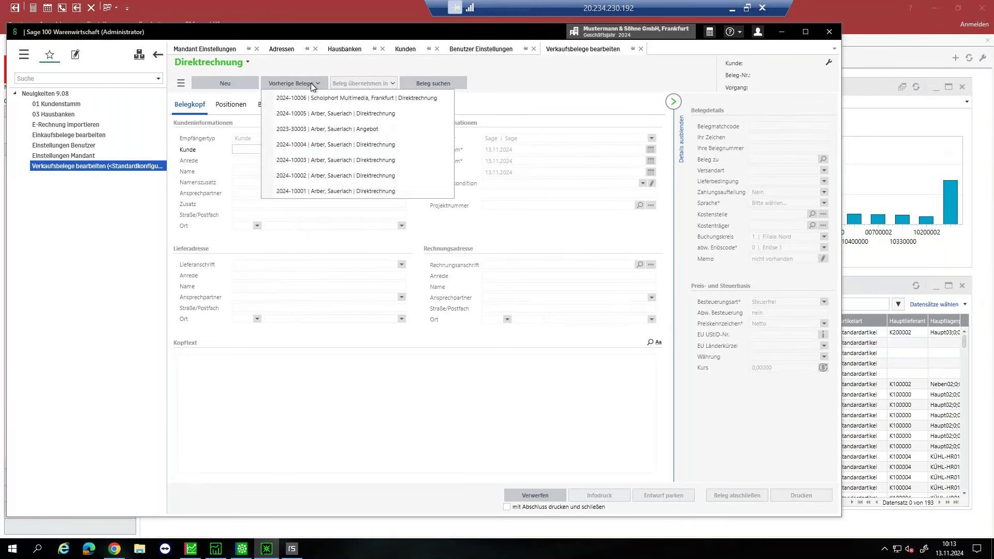
left_click(319, 114)
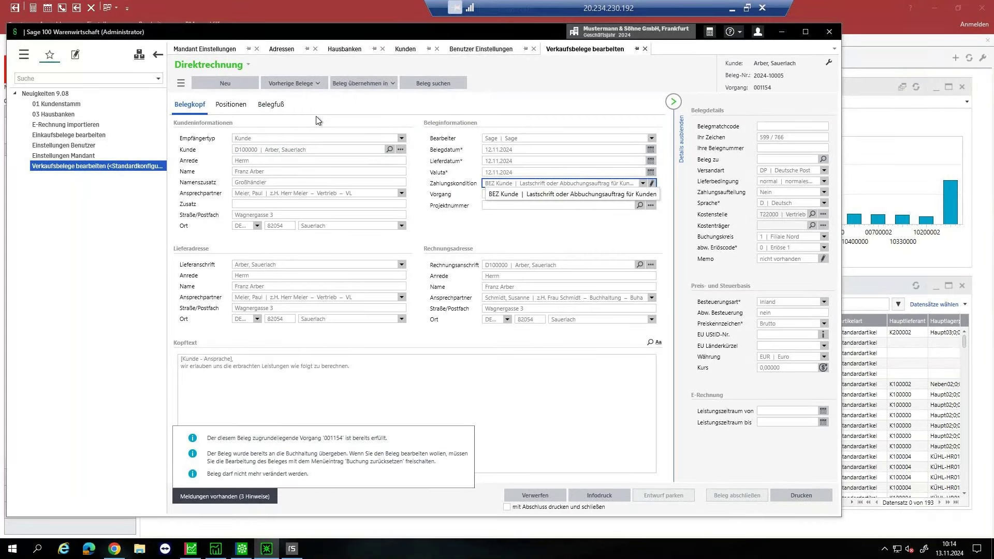
Print Direktrechnung 2024-10005 with Sofortrechnung mit Vorschau, closing the Lieferschein preview and outputting the Rechnung as a ZUGFeRD PDF.
left_click(800, 495)
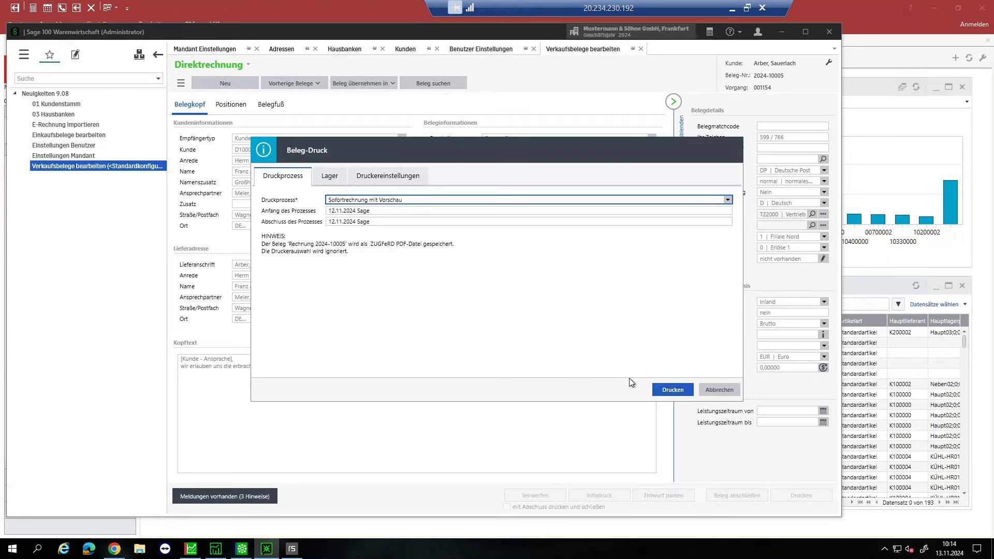
left_click(672, 390)
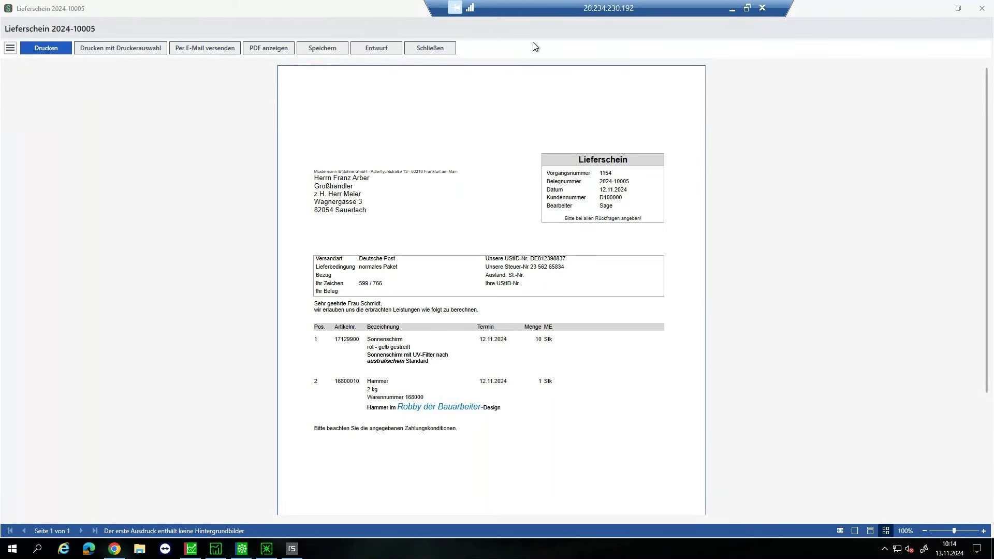
left_click(430, 50)
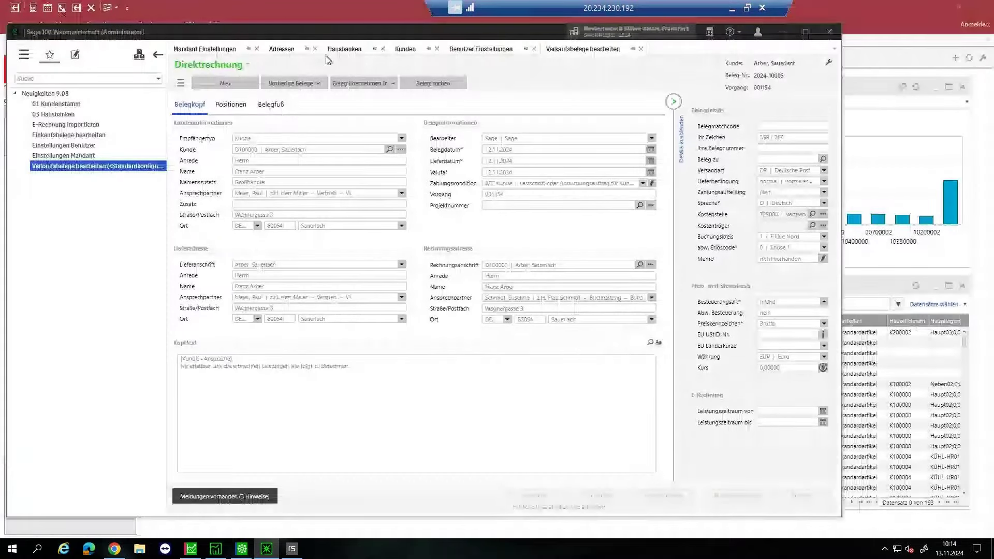
left_click(340, 50)
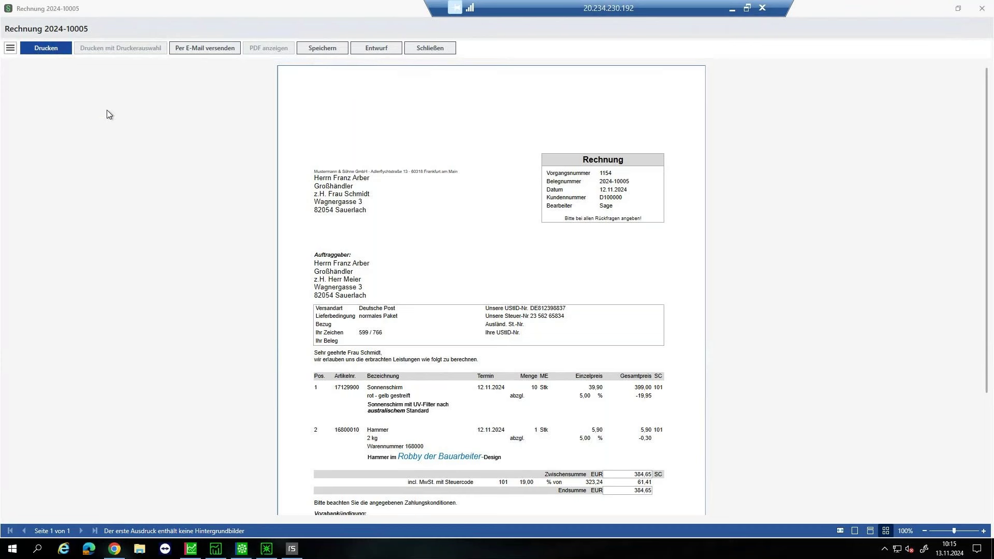
left_click(46, 50)
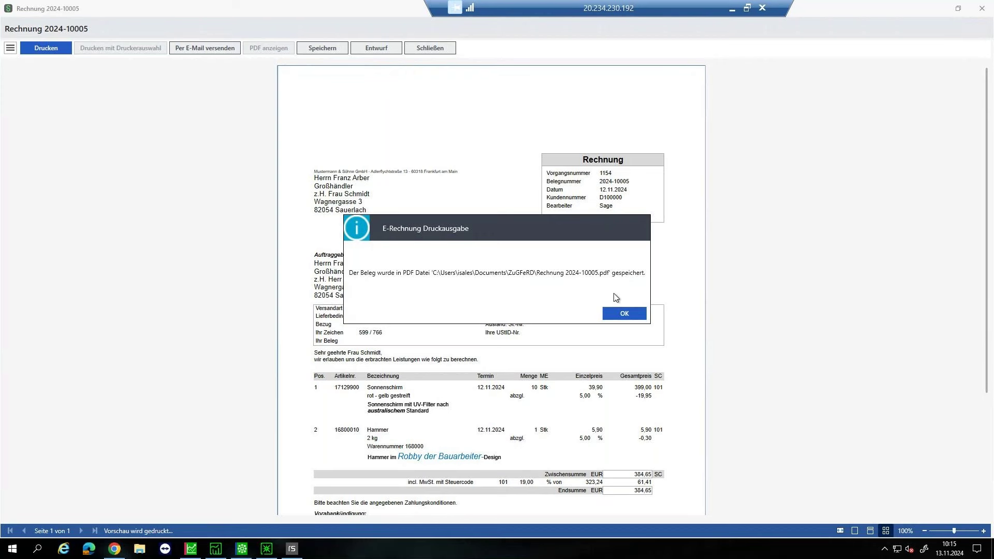
key("Return")
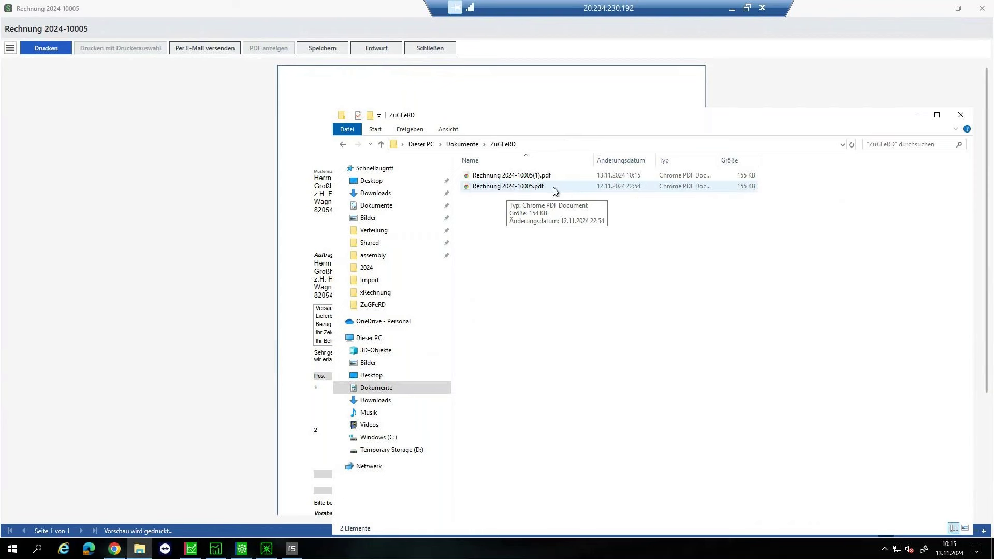
right_click(521, 179)
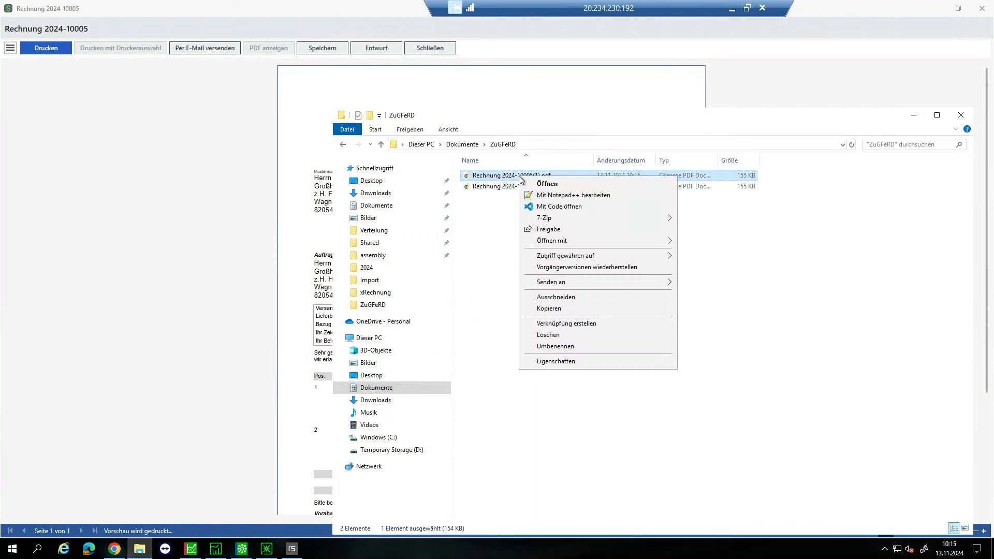
mouse_move(571, 239)
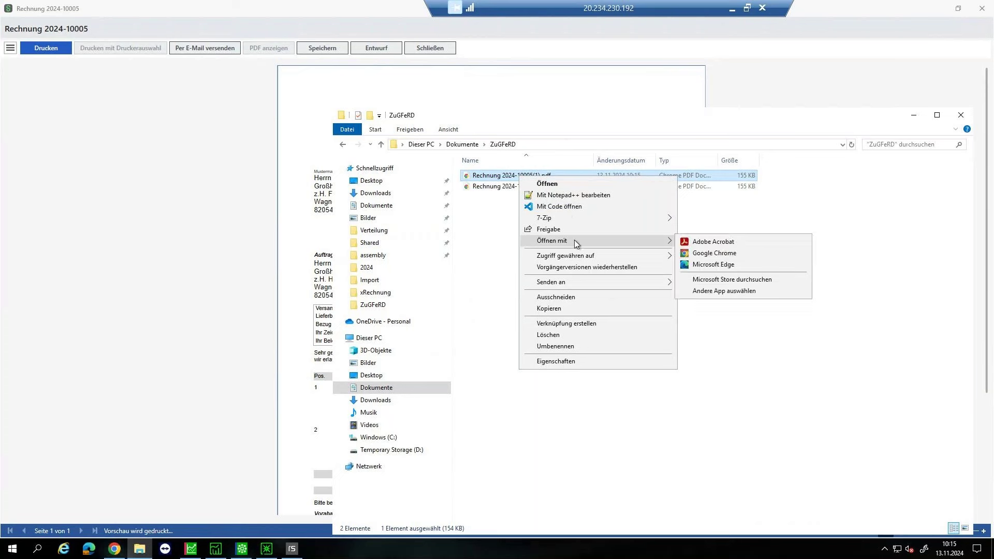
left_click(735, 246)
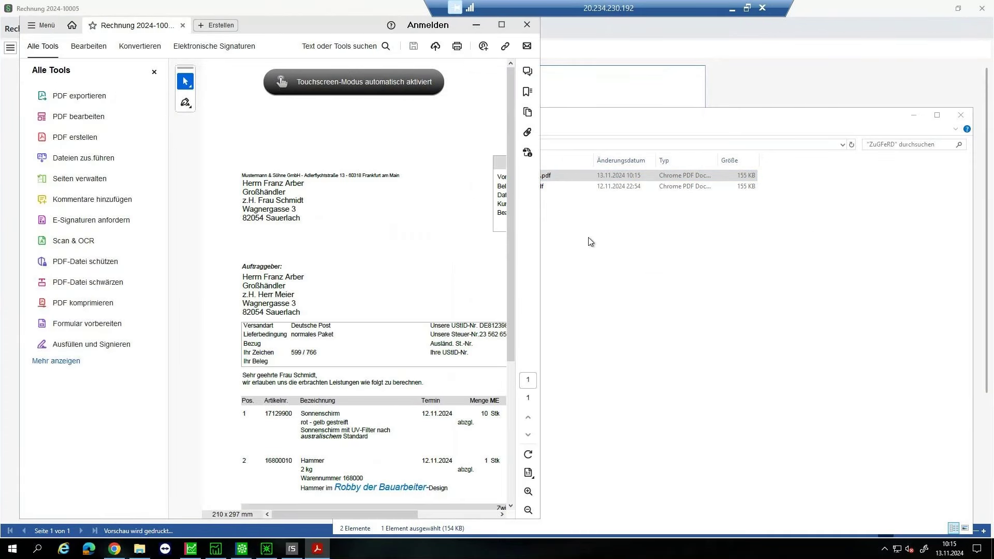
left_click_drag(540, 235, 748, 242)
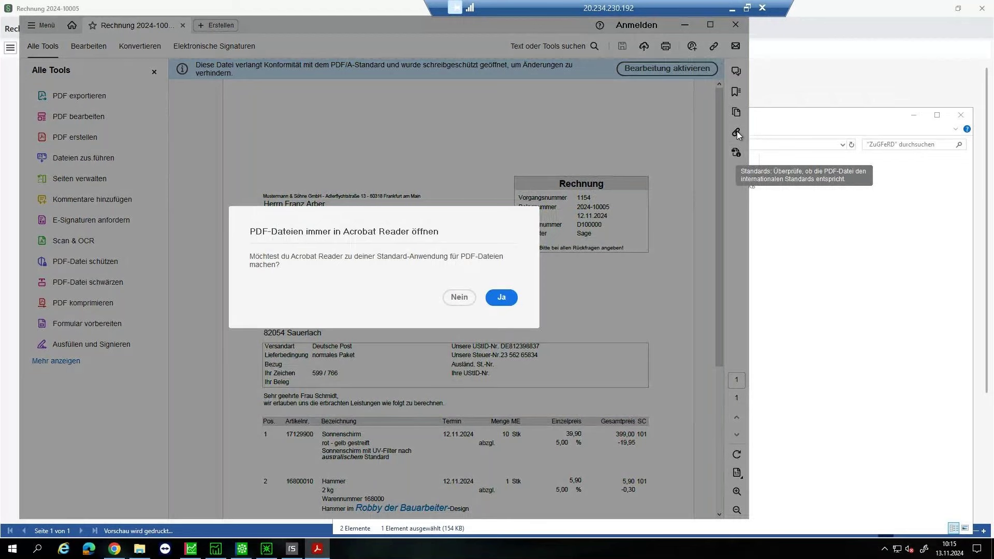
left_click(498, 300)
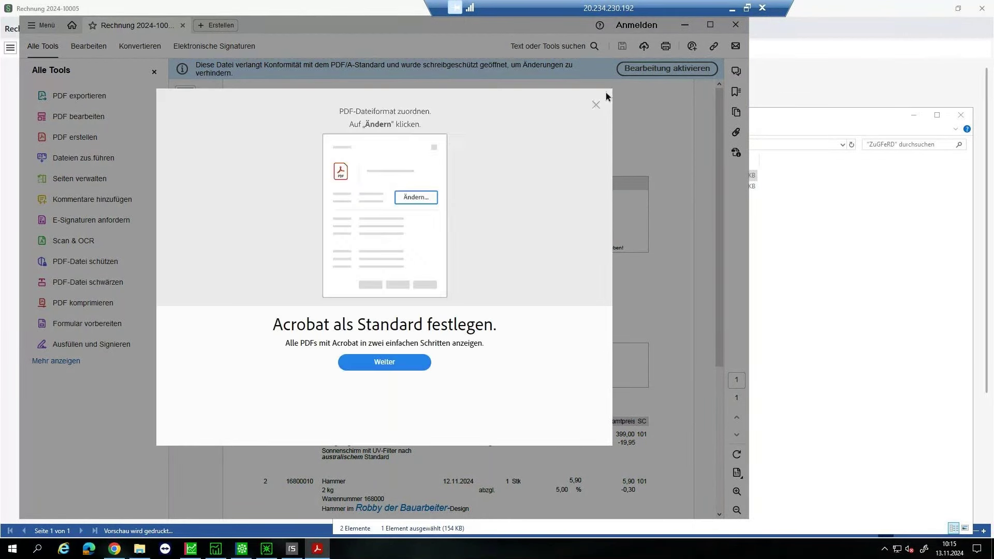
left_click(595, 105)
left_click(736, 132)
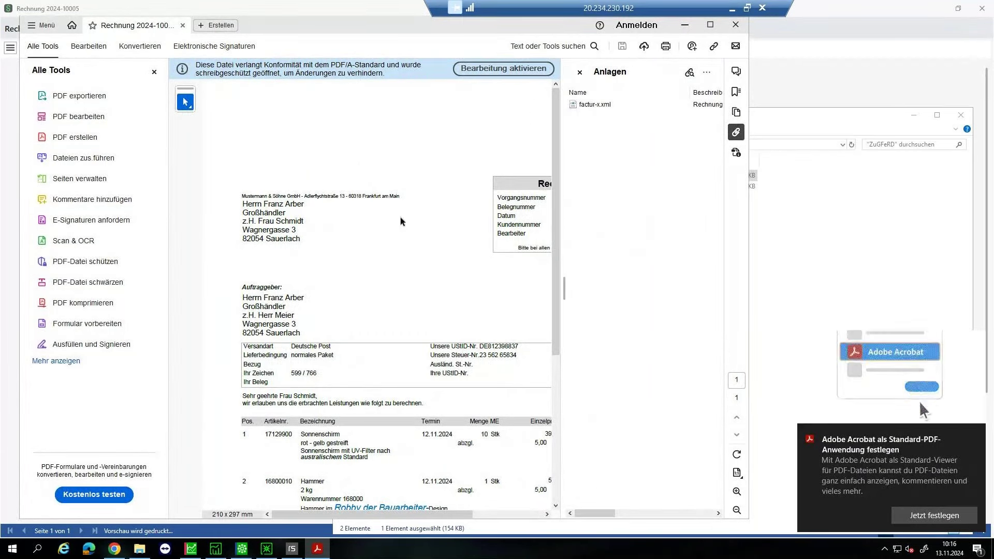
mouse_move(614, 108)
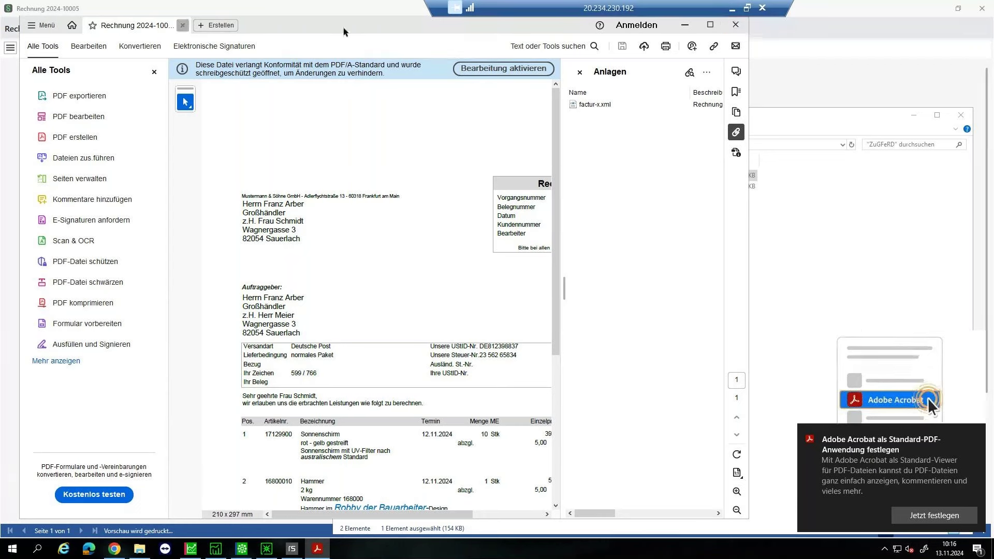
Close the PDF and Adobe Acrobat, acknowledge the E-Rechnung Druckausgabe message and close the invoice preview.
key("ctrl+w")
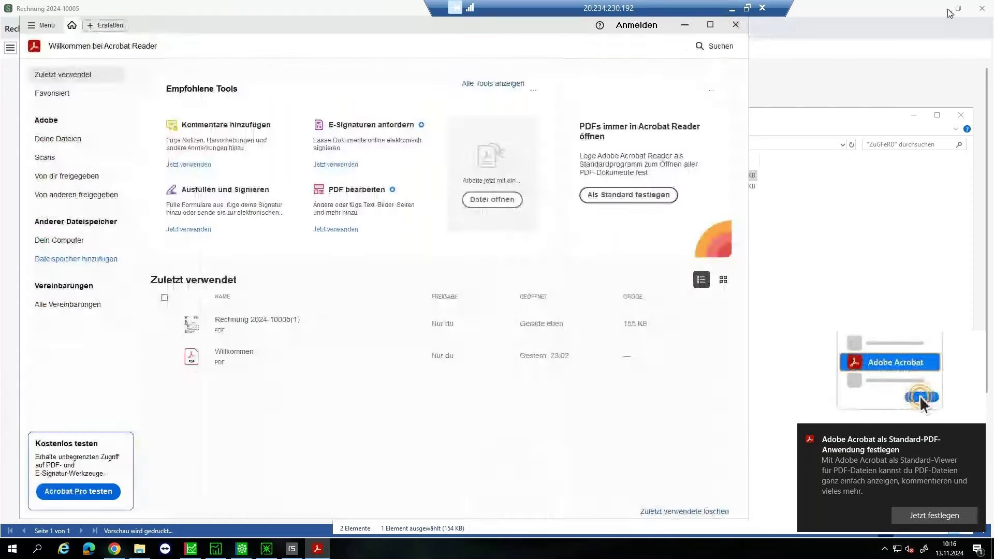
left_click(733, 27)
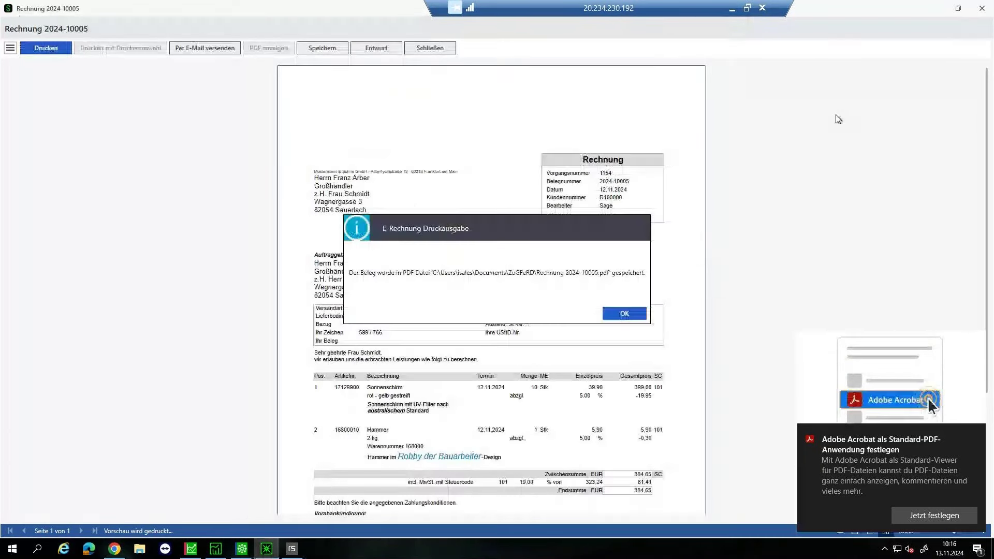
left_click(624, 313)
left_click(422, 48)
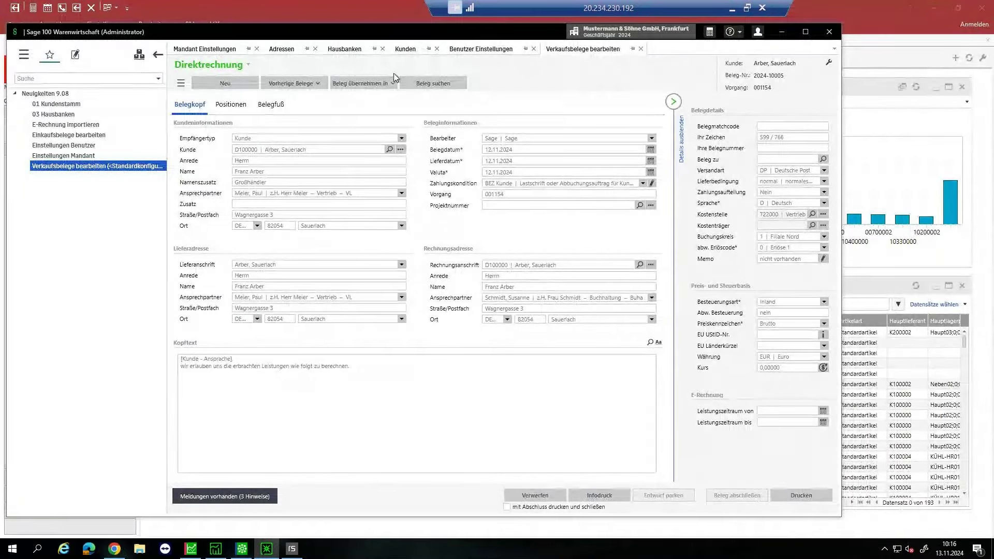
Load the previous Direktrechnung 2024-10006 and print it with Sofortrechnung mit Vorschau as XRechnung XML and PDF, closing the Lieferschein preview.
left_click(309, 83)
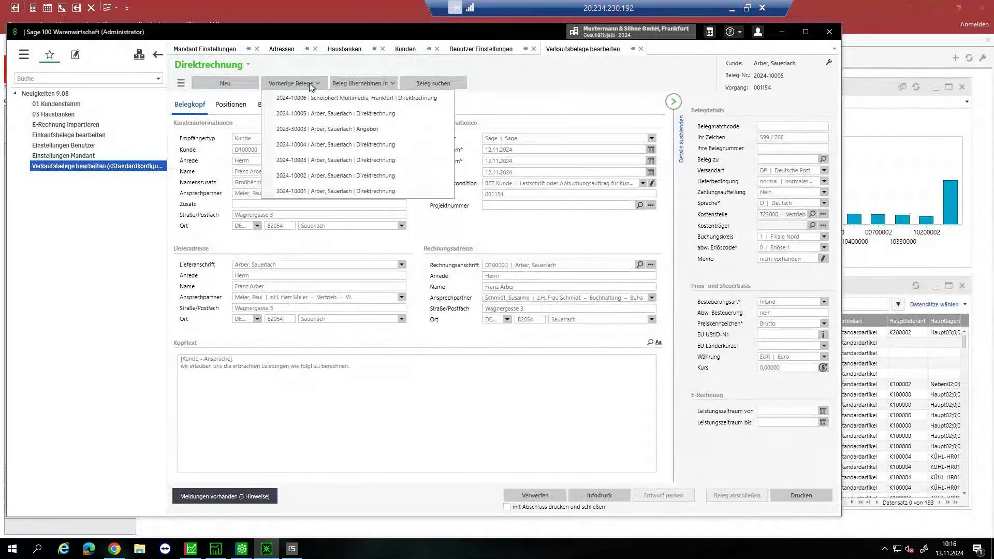
left_click(357, 110)
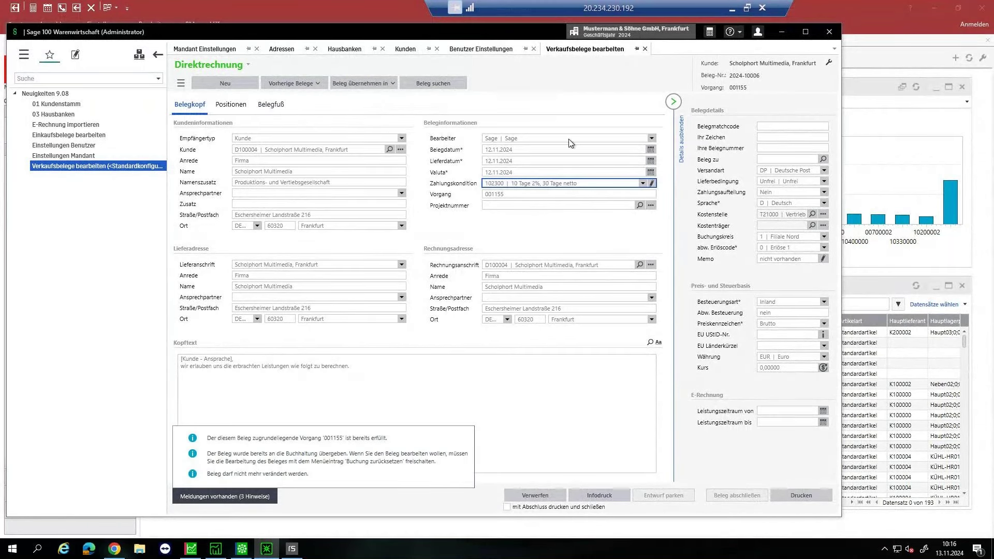
left_click(802, 496)
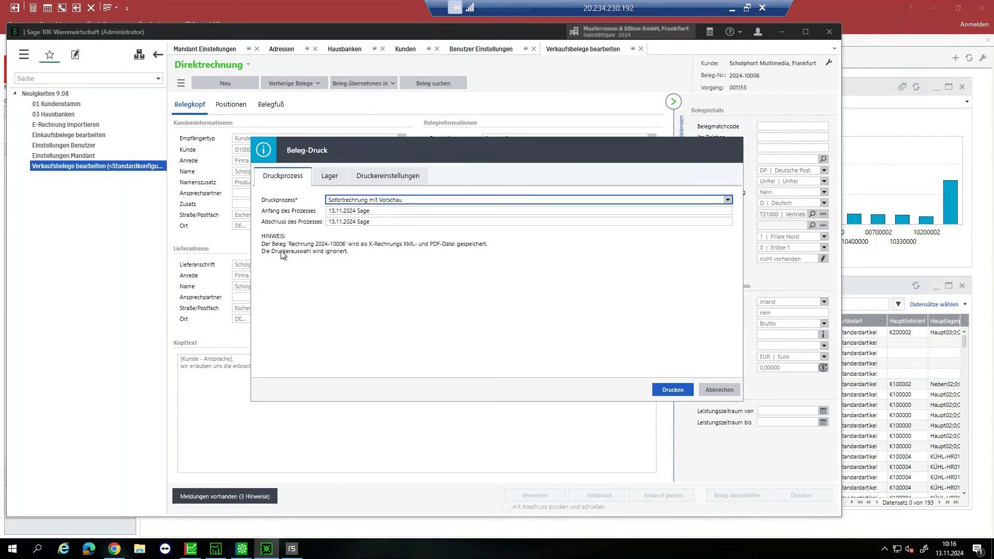
left_click(668, 391)
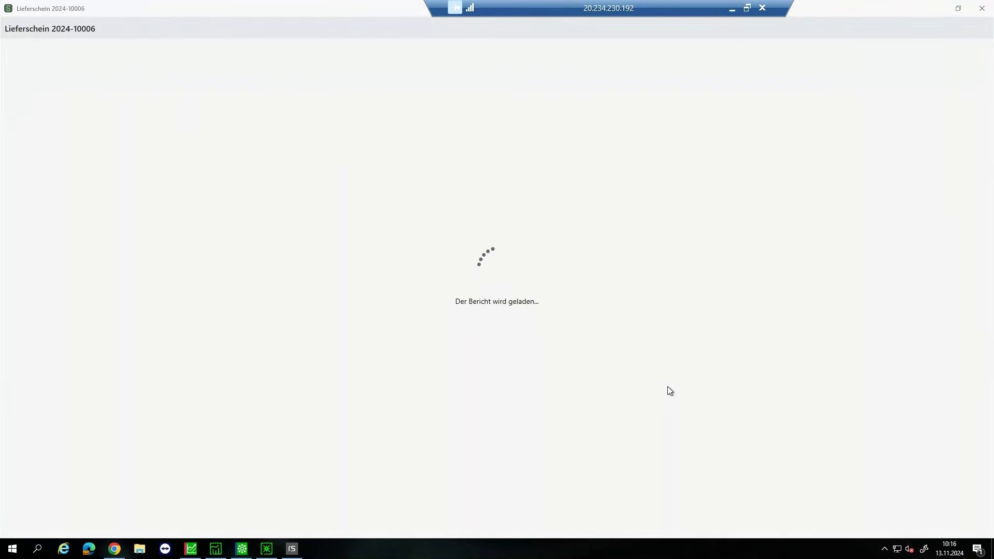
key("alt")
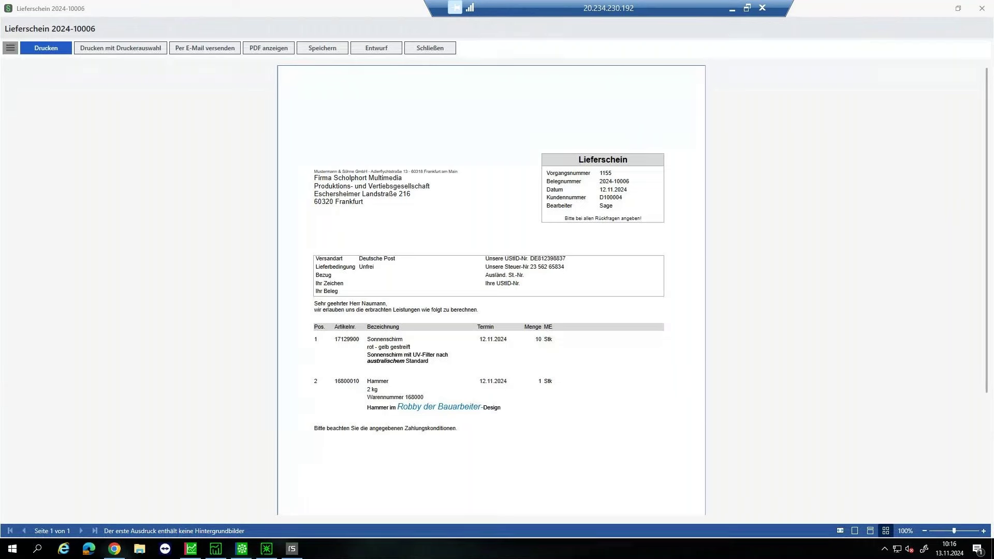
left_click(434, 48)
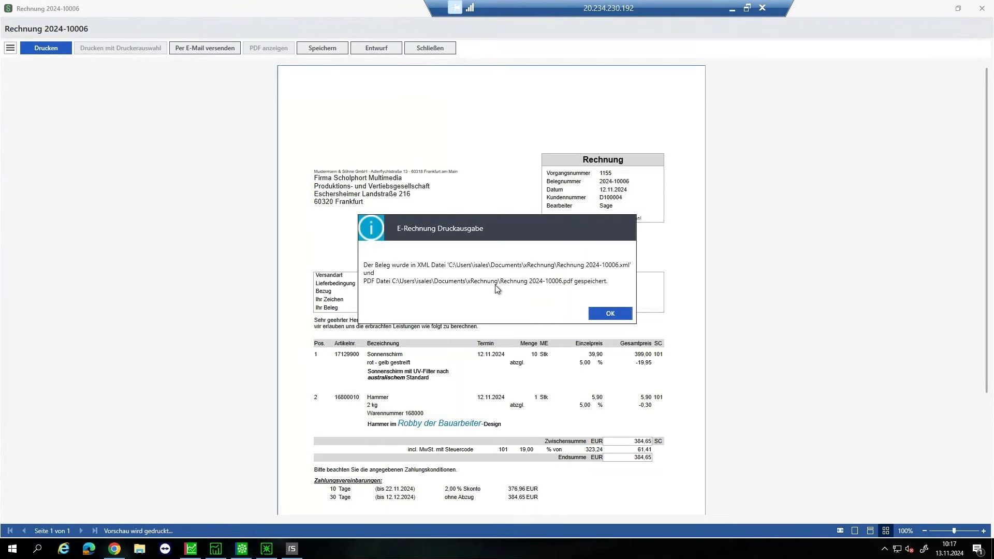
key("super+e")
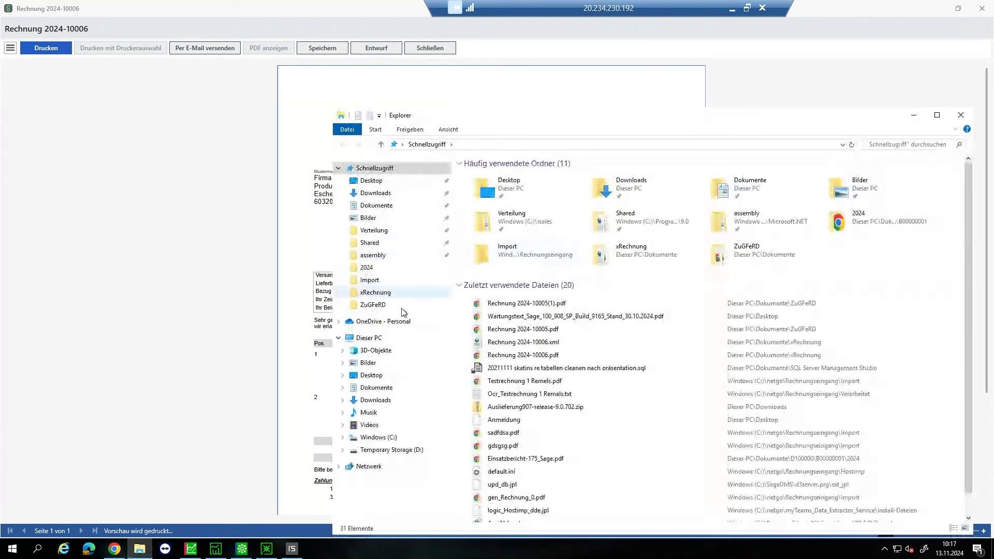
left_click(379, 387)
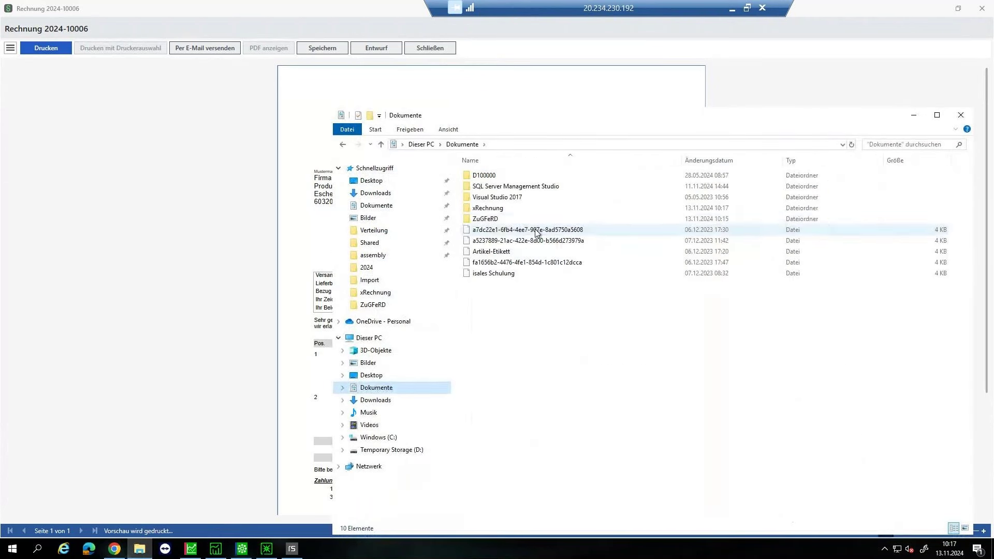
double_click(489, 208)
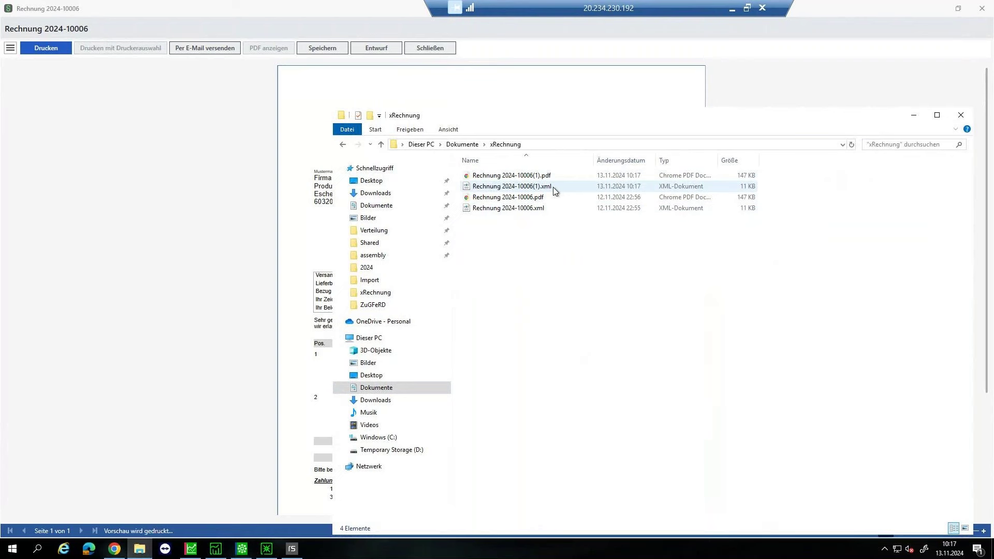
right_click(551, 179)
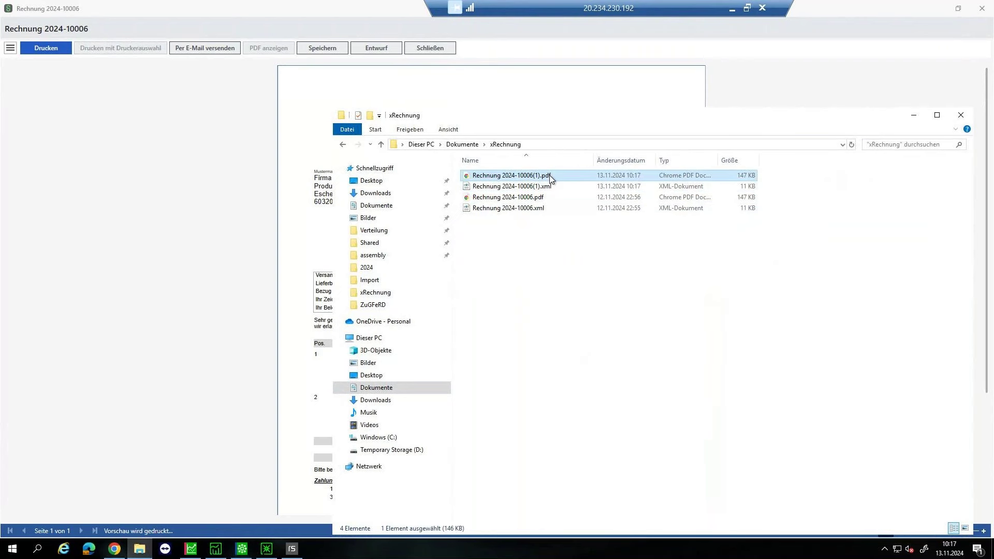
mouse_move(582, 240)
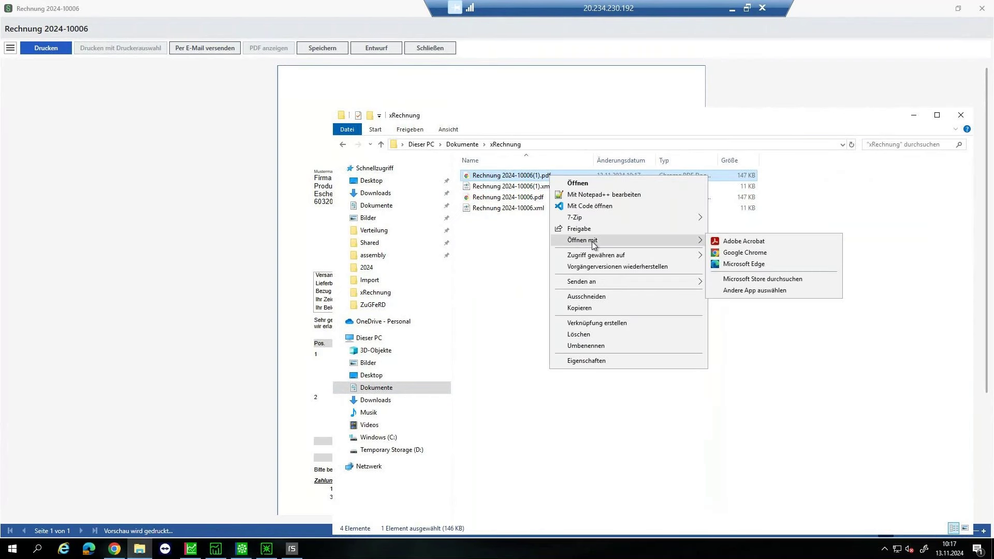
left_click(777, 241)
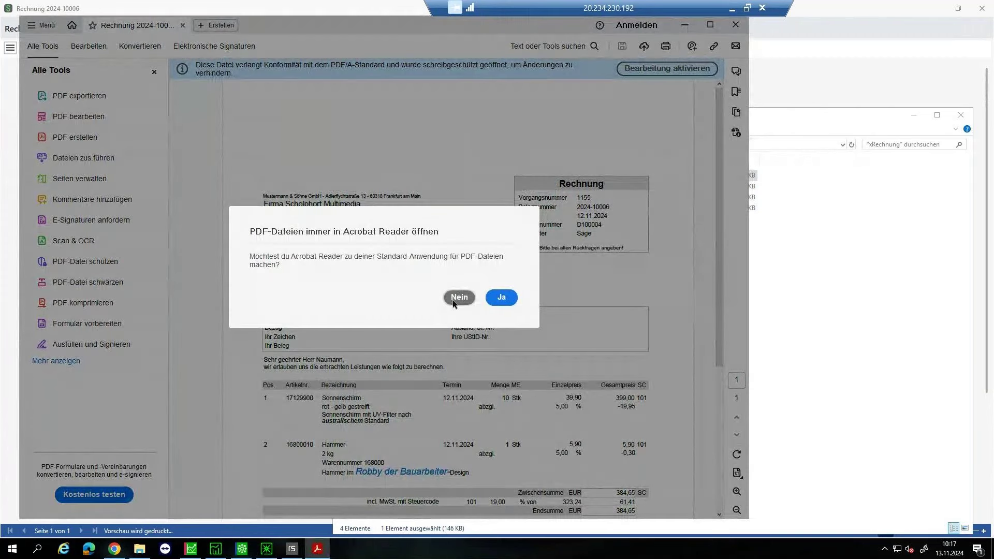
left_click(458, 297)
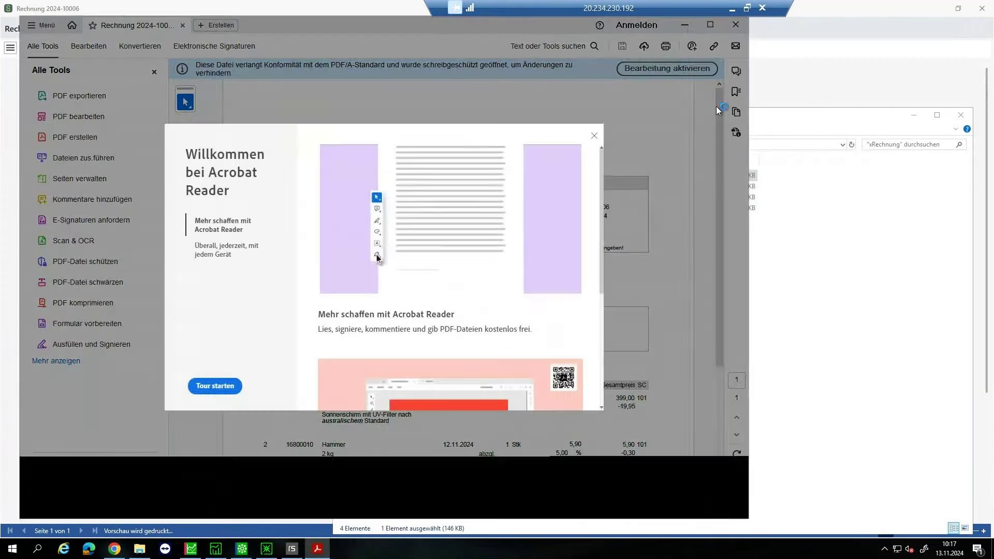
left_click(594, 137)
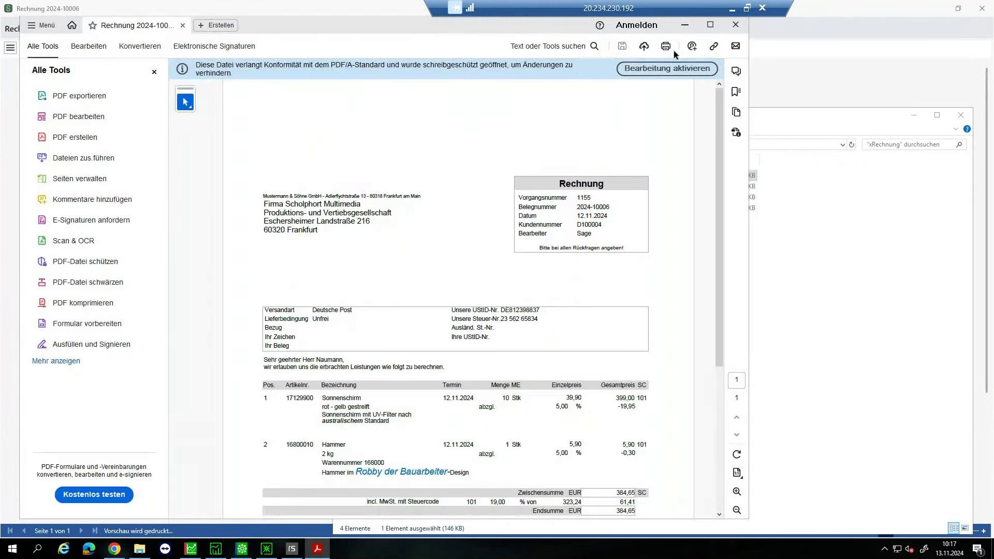
key("alt+F4")
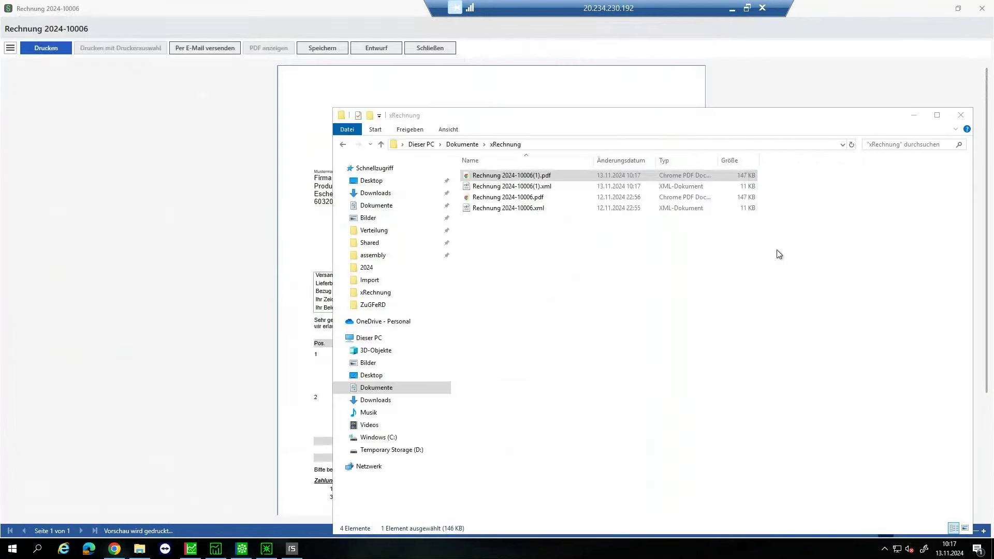
right_click(545, 187)
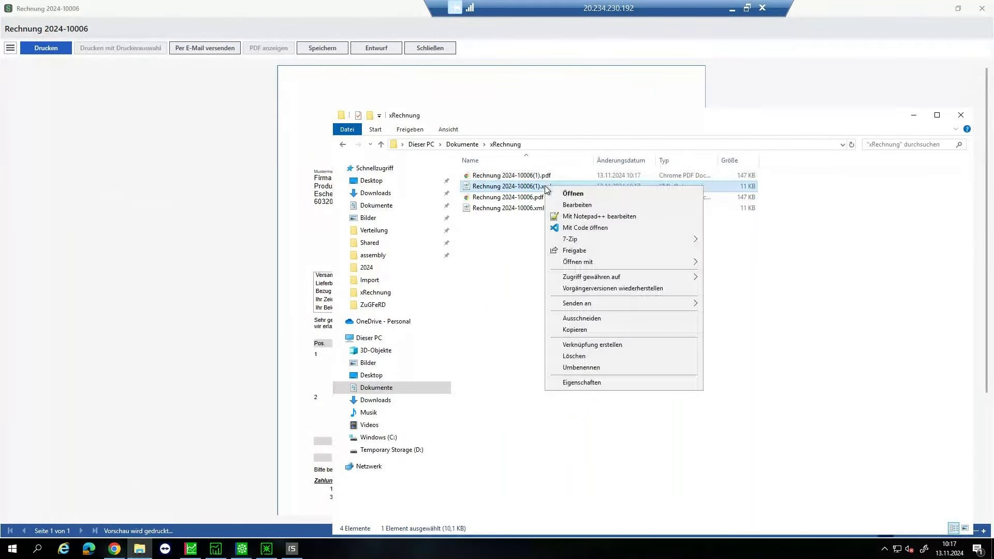
left_click(577, 217)
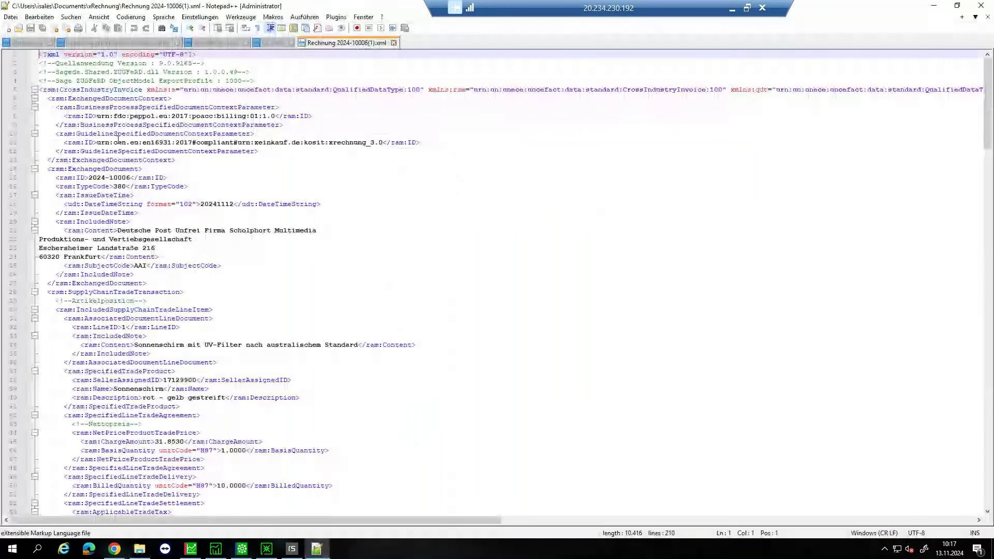
scroll(128, 147, "down", 3)
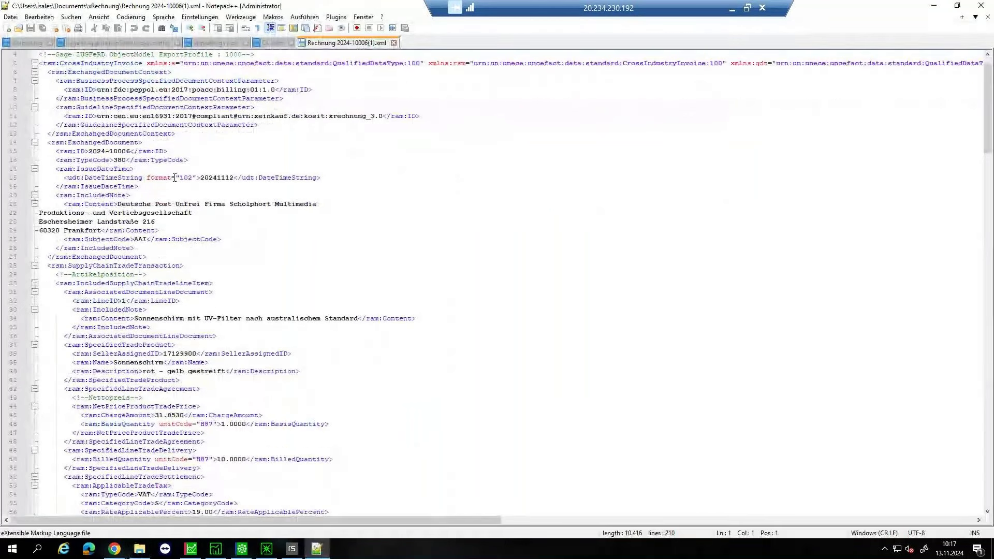
scroll(210, 204, "down", 13)
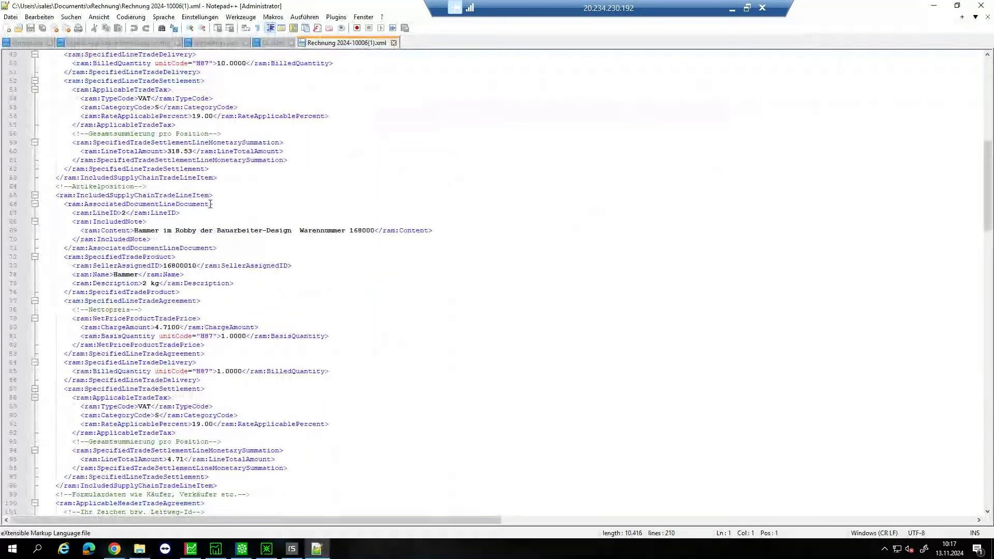
scroll(207, 218, "down", 8)
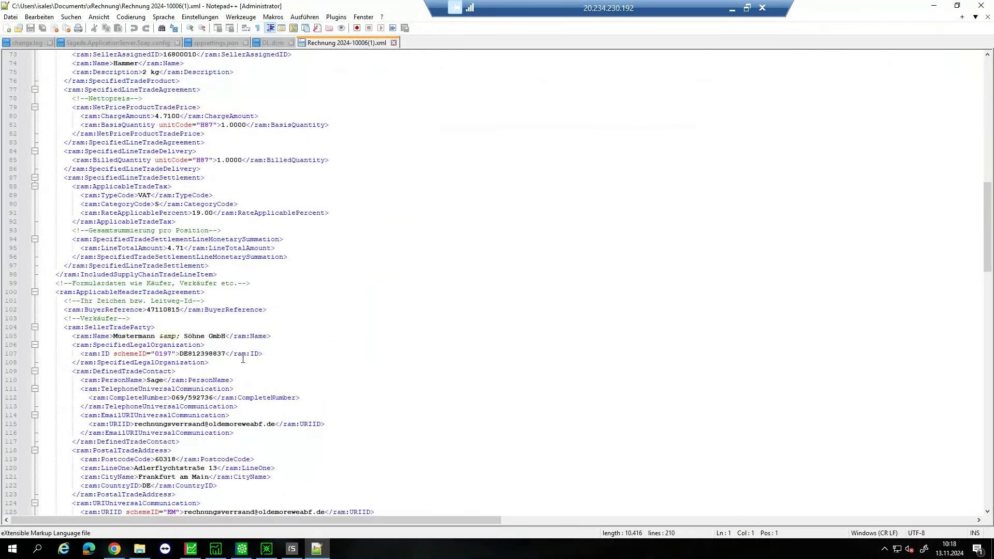
left_click(962, 16)
key("alt+F4")
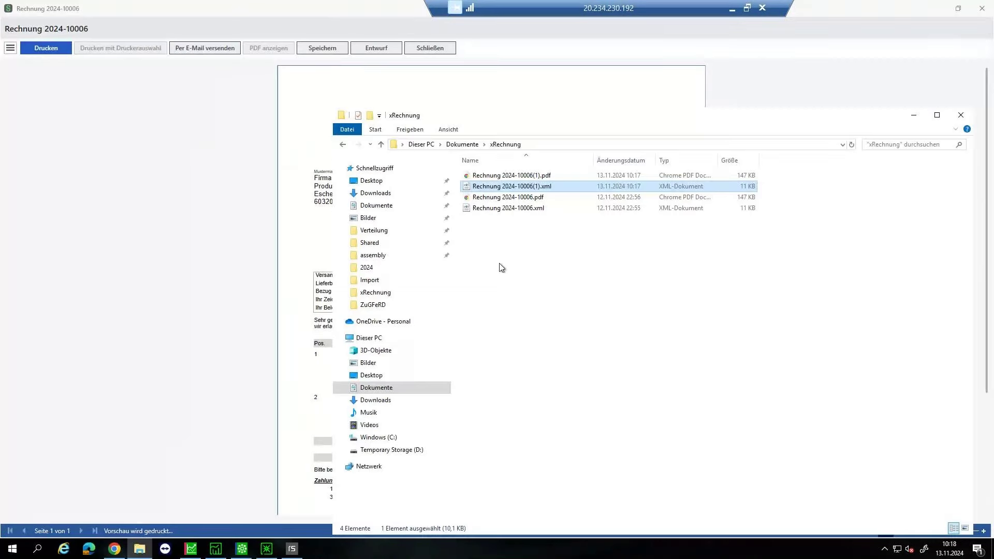
Close the xRechnung folder window, acknowledge the E-Rechnung Druckausgabe message and close the Rechnung 2024-10006 preview.
key("alt+F4")
left_click(598, 312)
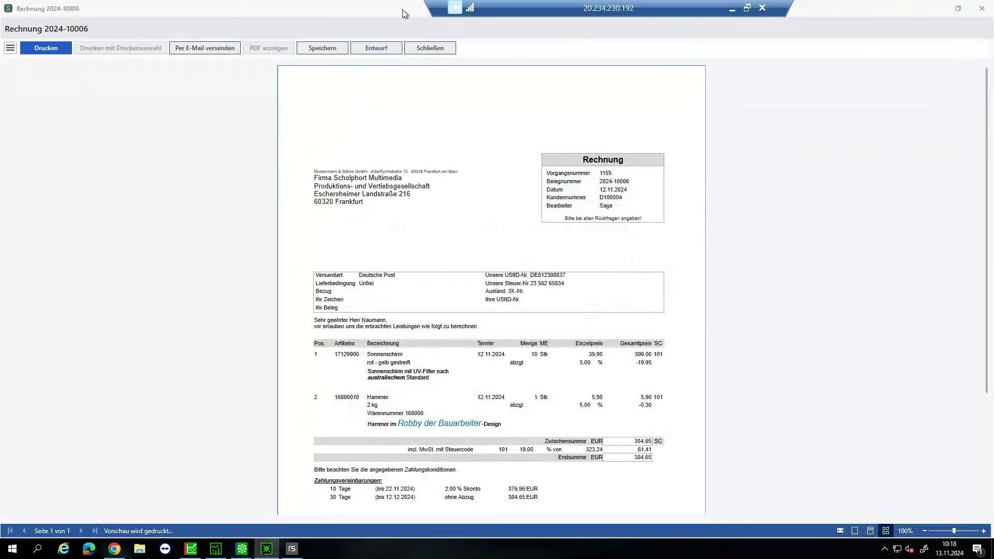
left_click(443, 44)
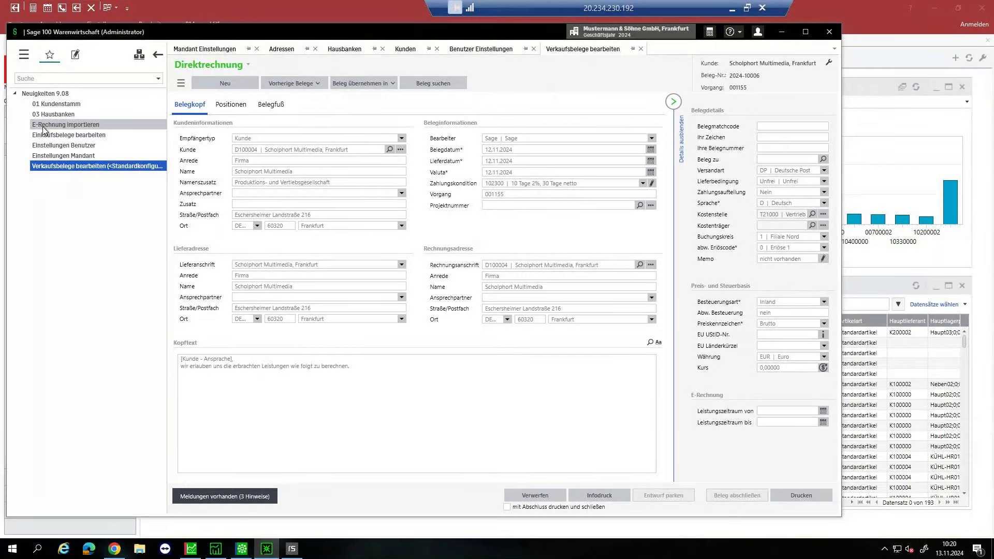
Show the full Warenwirtschaft menu and expand Einkauf to locate E-Rechnung importieren.
left_click(24, 55)
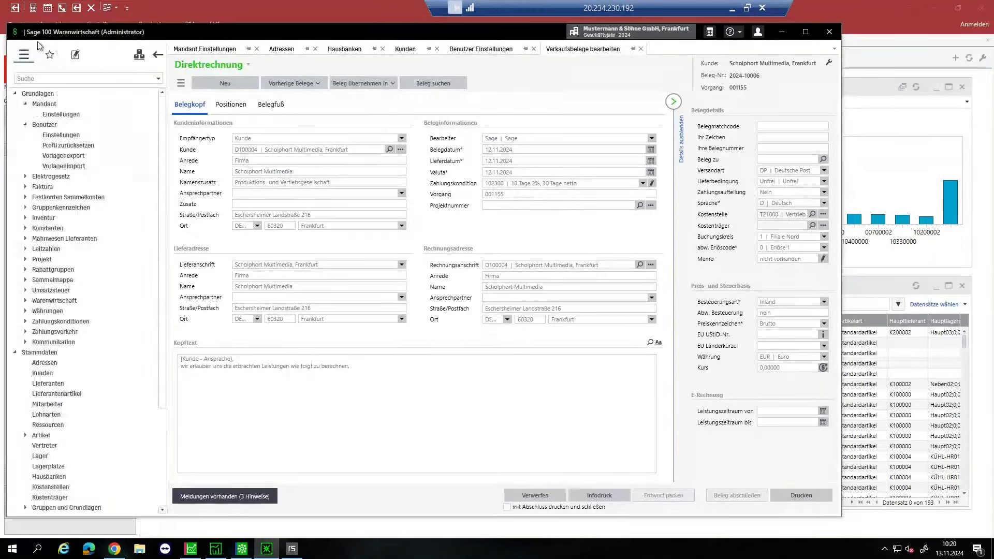
scroll(33, 332, "down", 4)
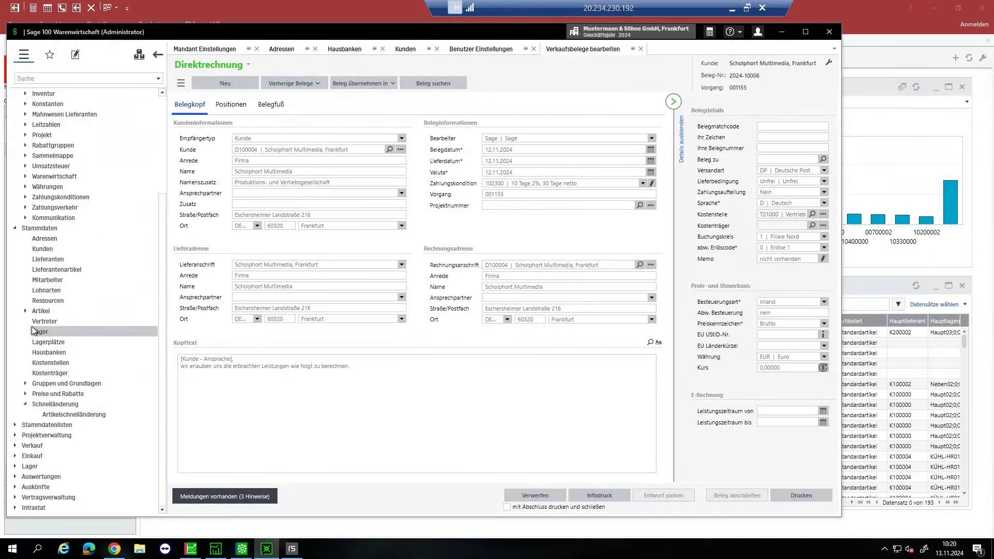
left_click(14, 457)
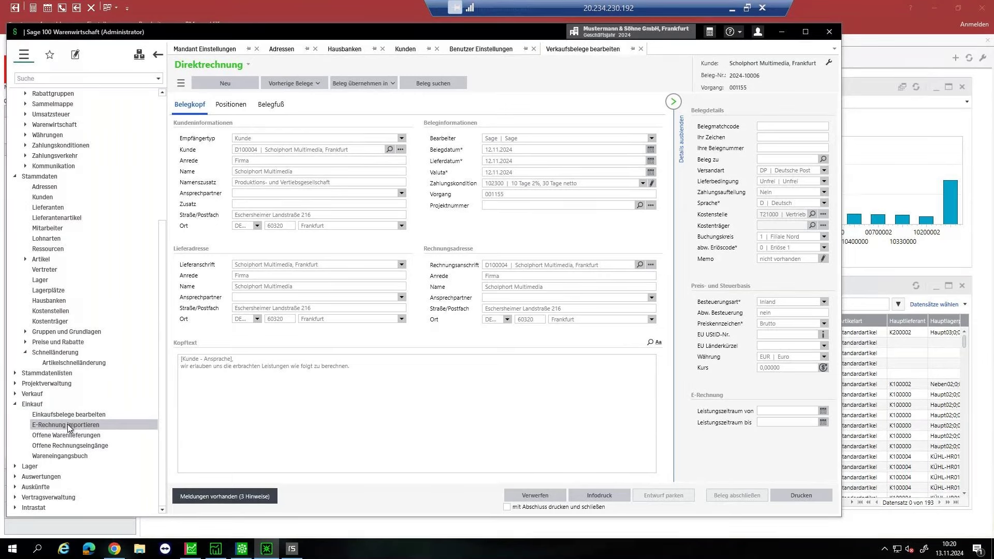
Switch to the Sage 100 Rechnungswesen window, show its full menu and expand Buchungserfassung to locate E-Rechnung importieren.
left_click(266, 552)
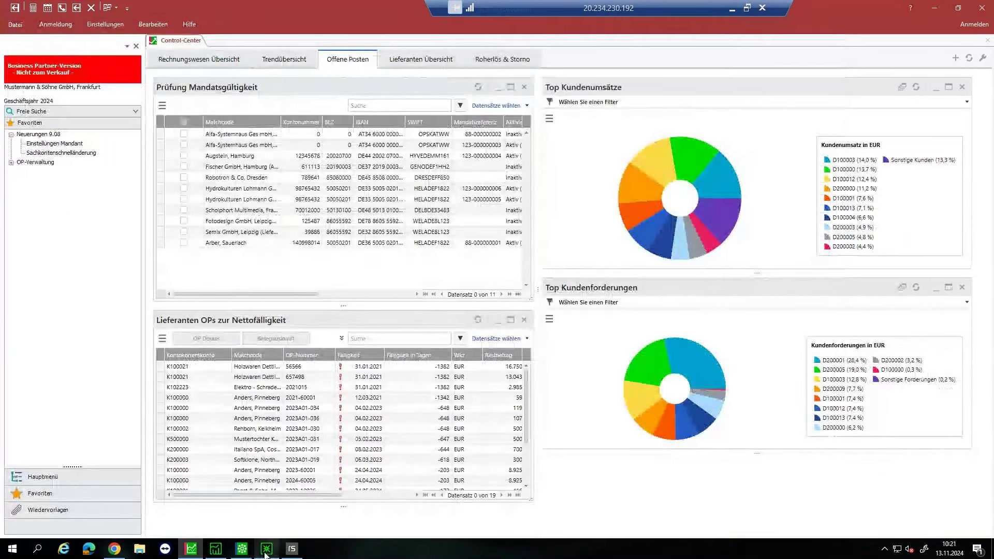
left_click(237, 499)
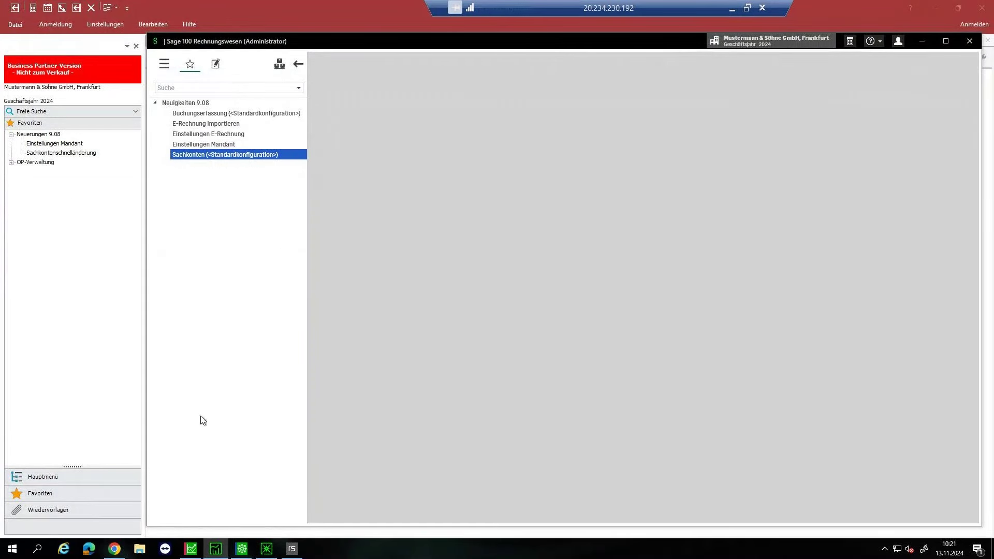
left_click(164, 64)
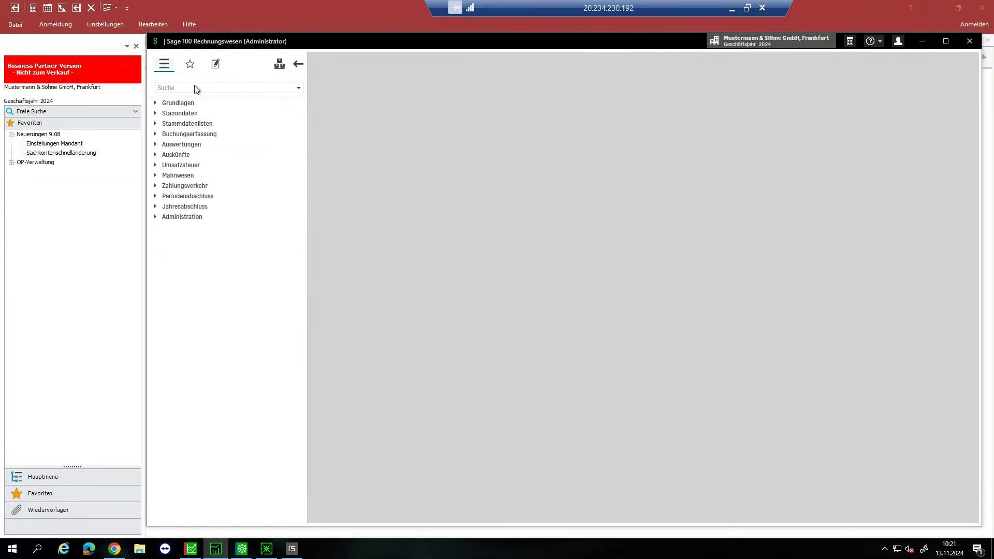
left_click(156, 134)
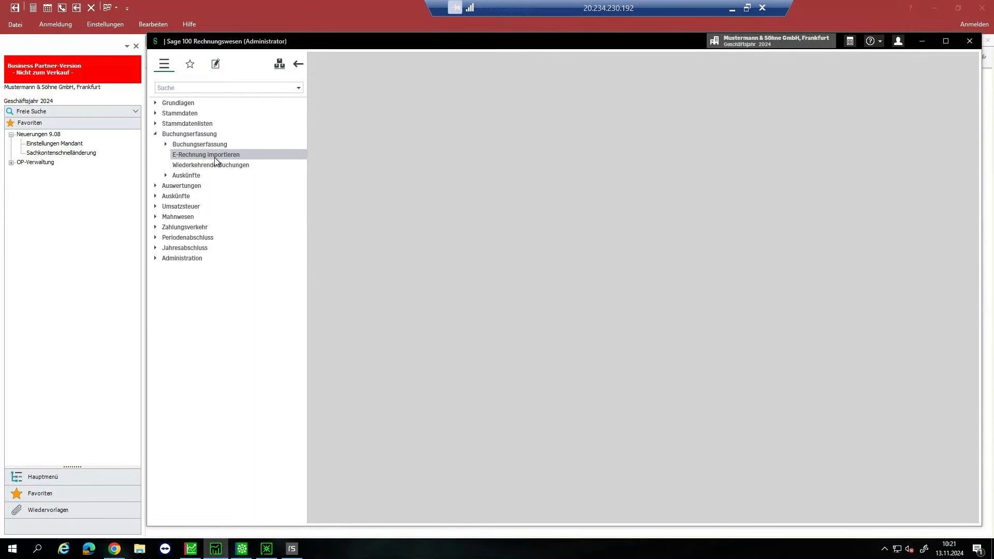
Switch to the Rechnungswesen Control-Center window, show its Hauptmenü and expand Buchungserfassung to find E-Rechnung importieren.
left_click(50, 465)
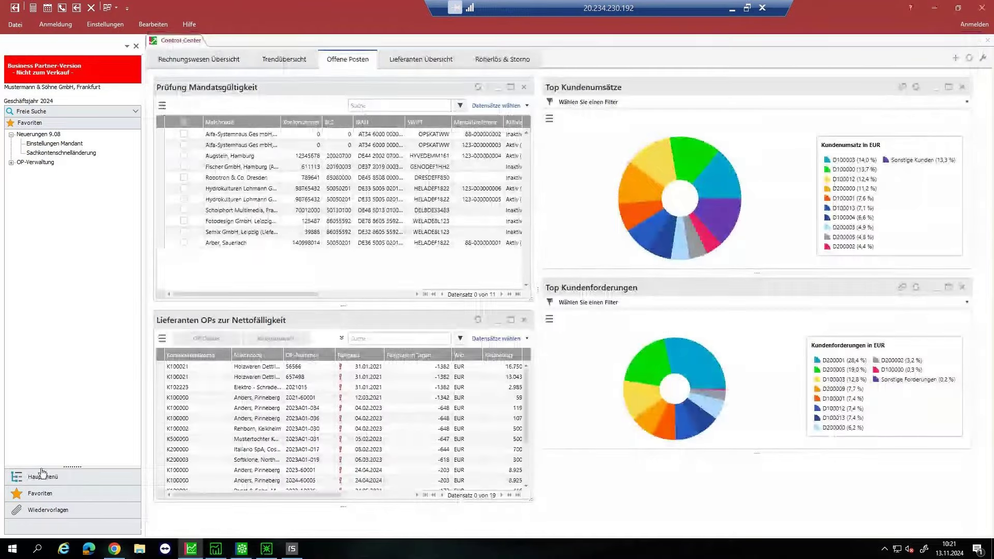
left_click(41, 476)
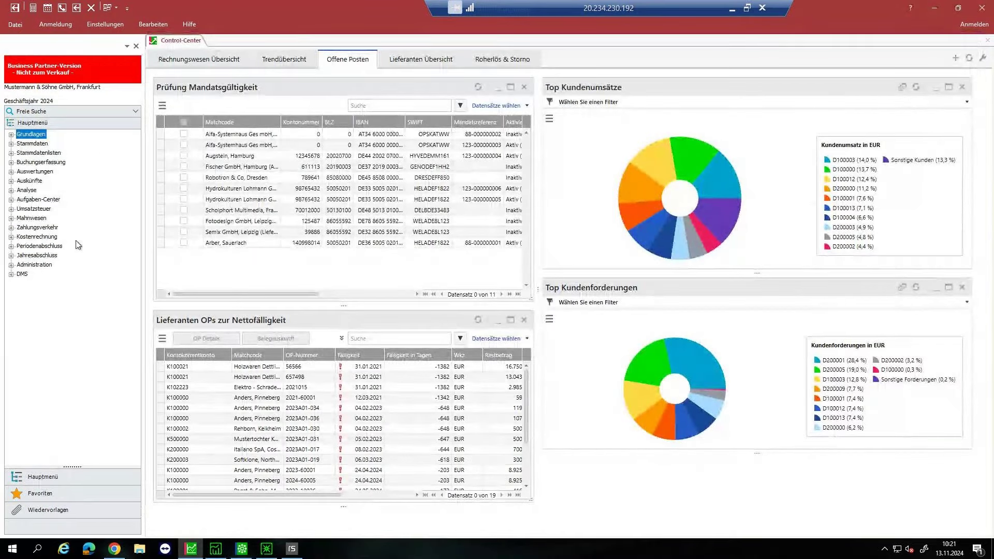
double_click(19, 162)
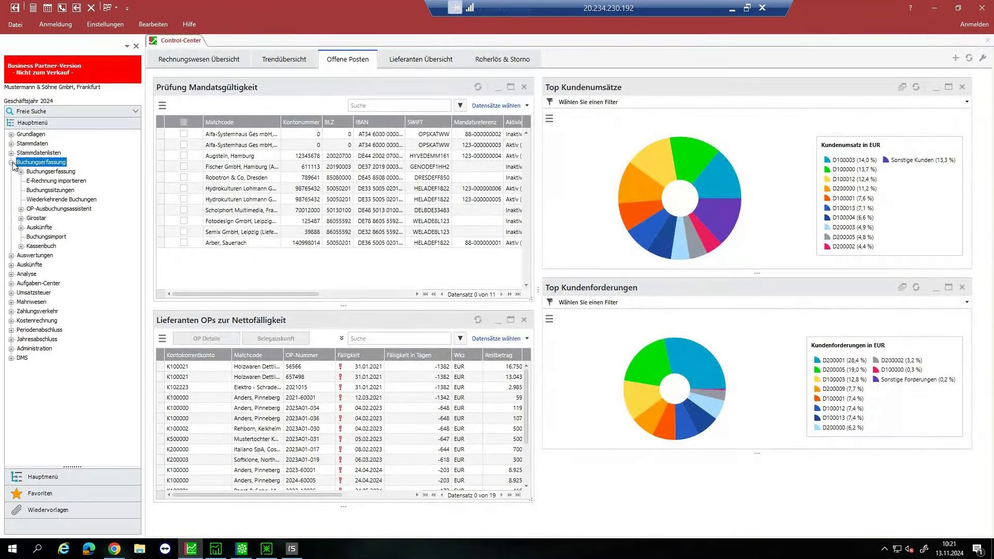
Switch to the Warenwirtschaft Control-Center window and expand Einkauf in the Hauptmenü to locate E-Rechnung importieren.
left_click(241, 549)
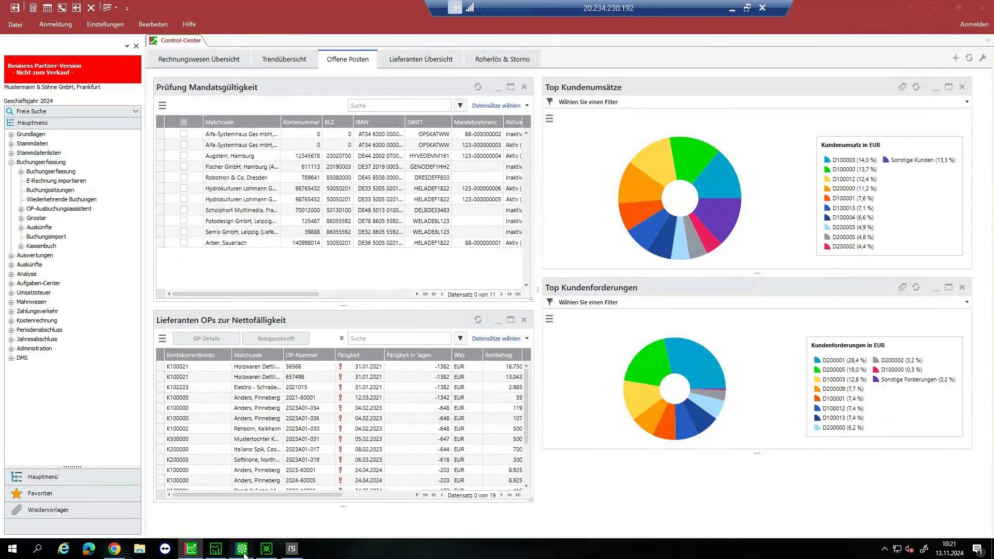
scroll(20, 410, "down", 2)
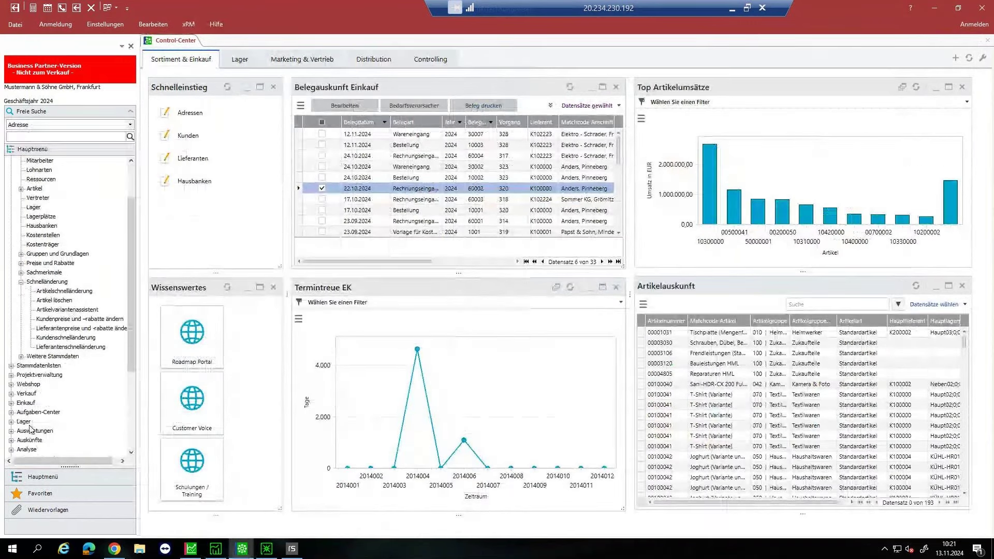
double_click(23, 402)
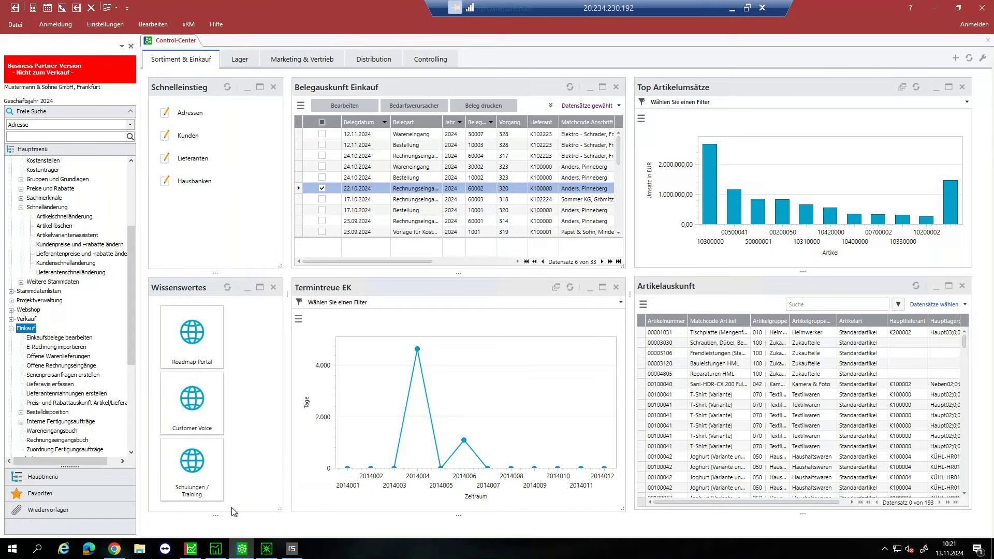
left_click(278, 549)
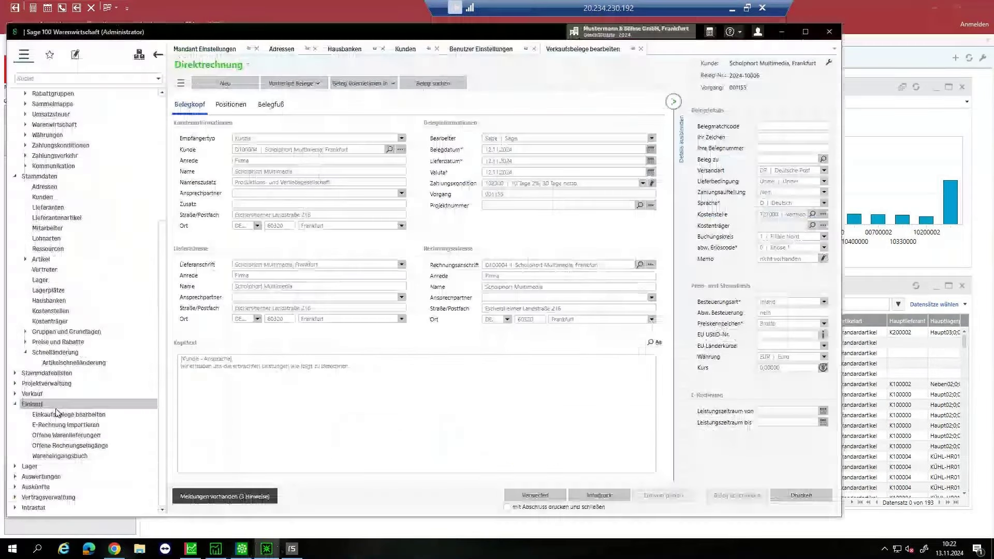
left_click(59, 426)
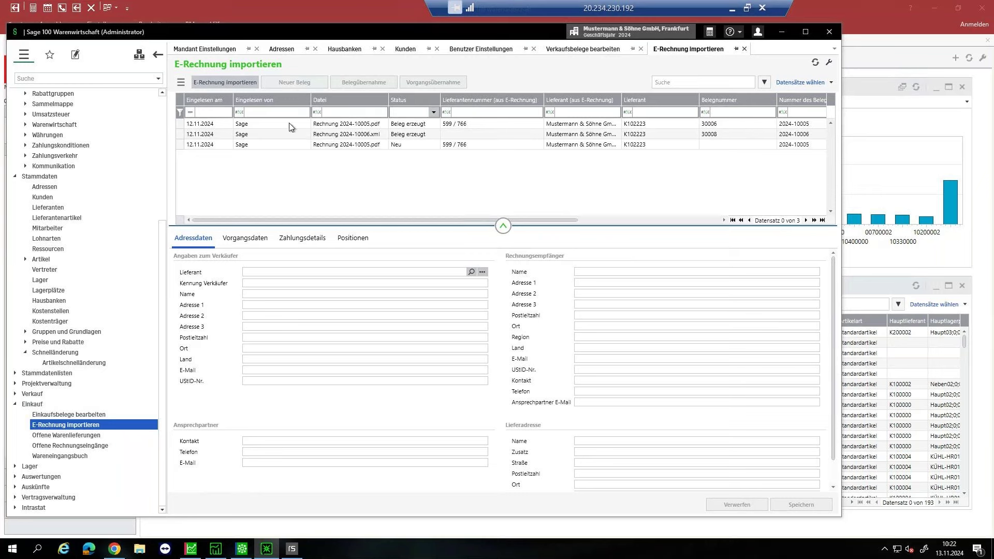
left_click(219, 85)
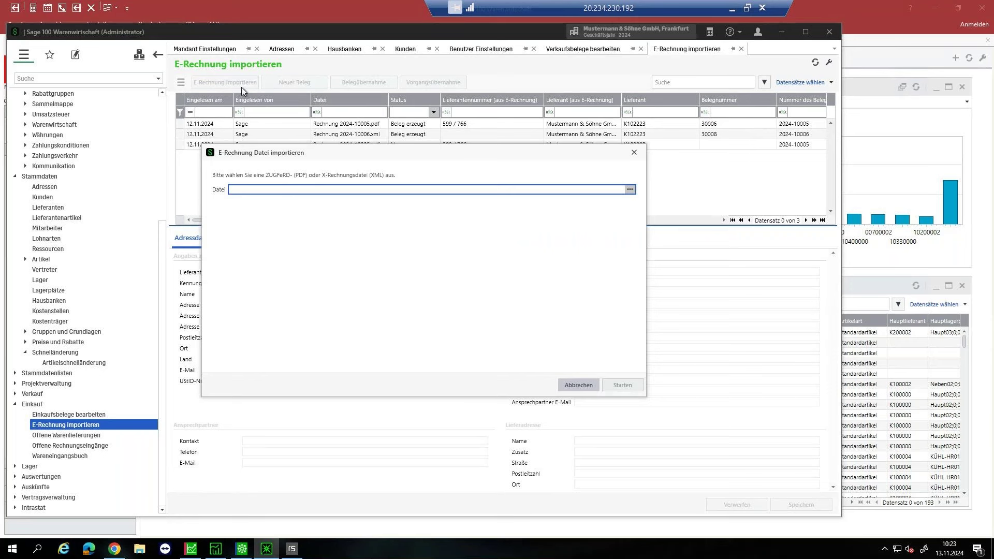
left_click(629, 189)
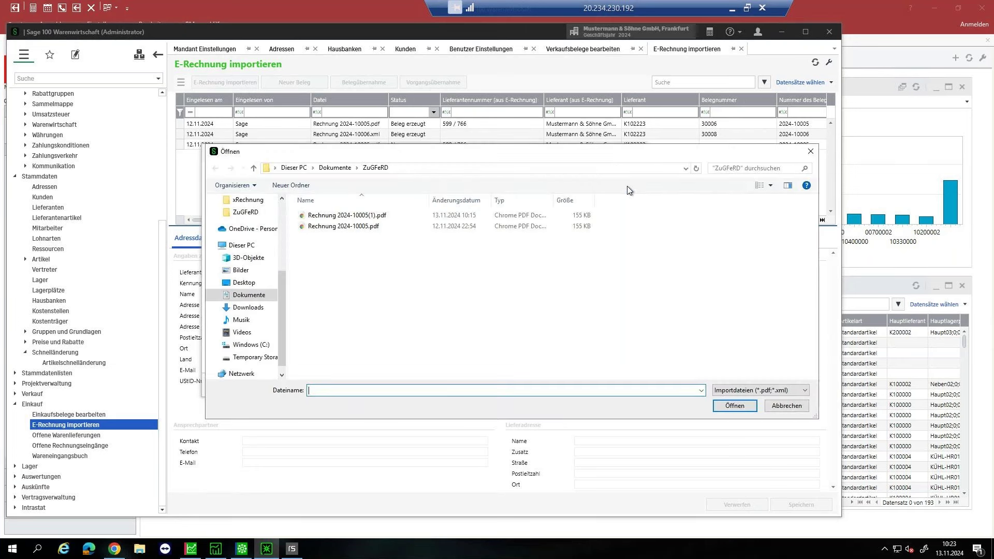
double_click(349, 216)
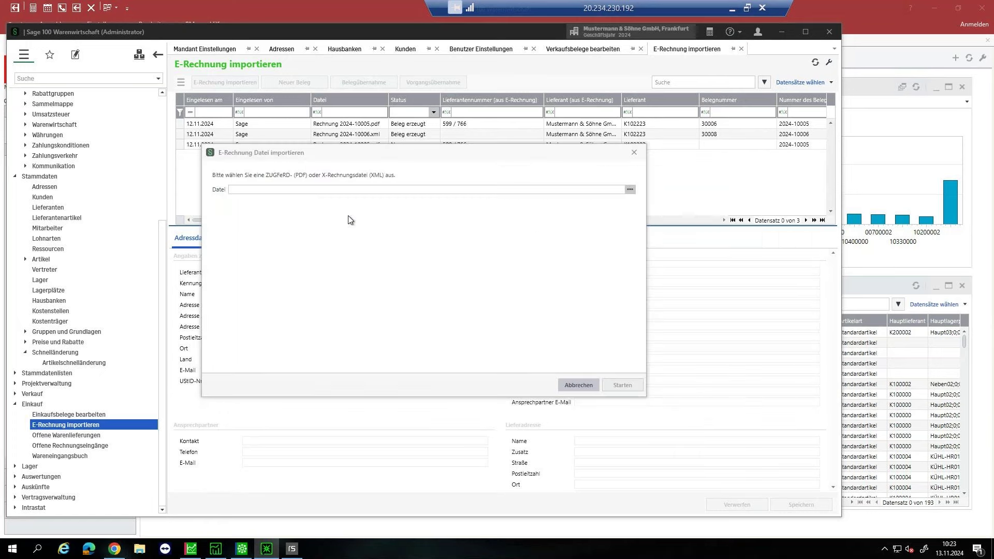
left_click(621, 385)
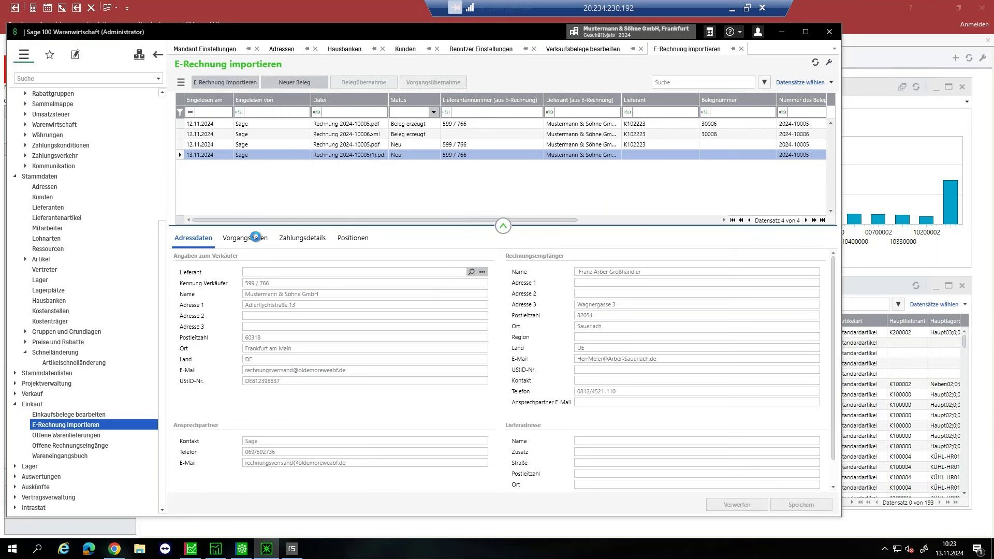
left_click(257, 238)
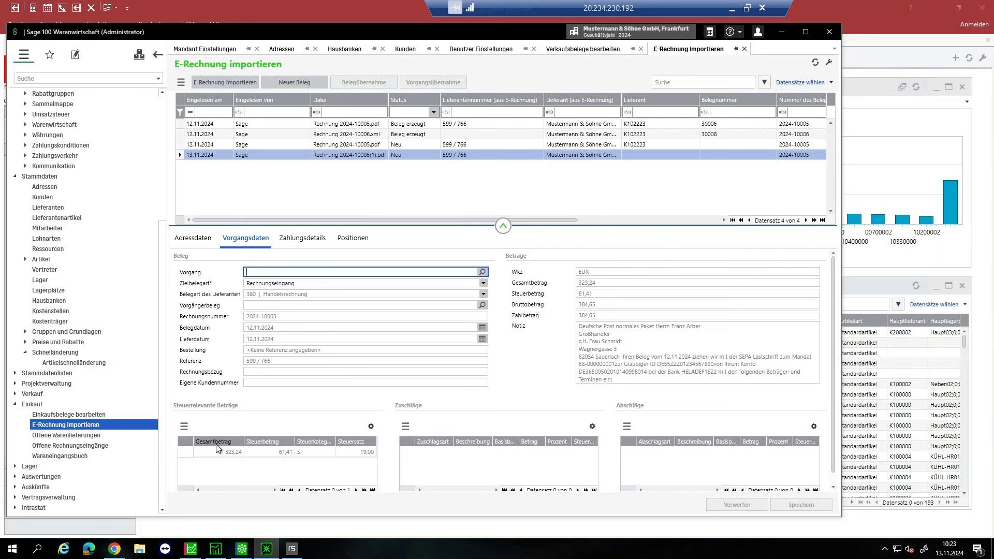
left_click(316, 237)
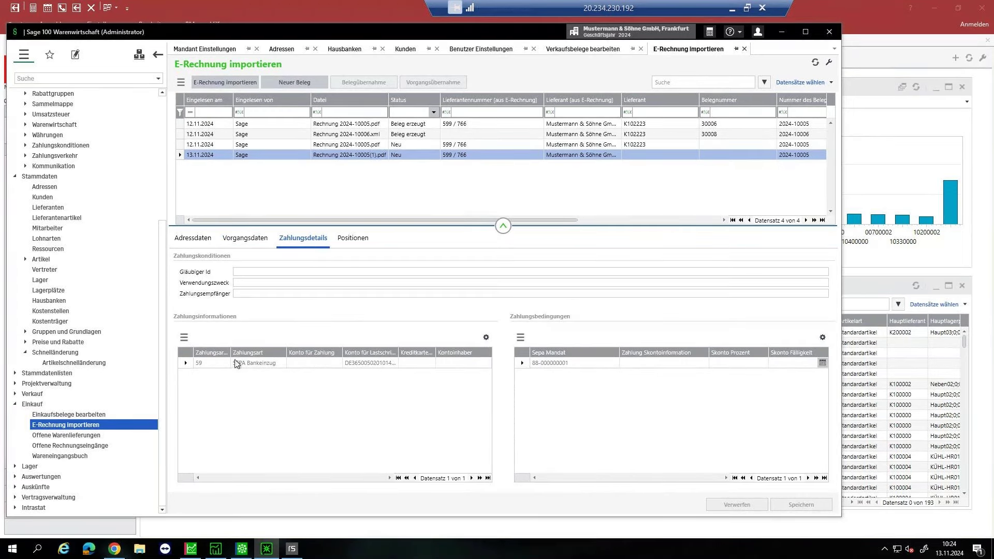
left_click(357, 239)
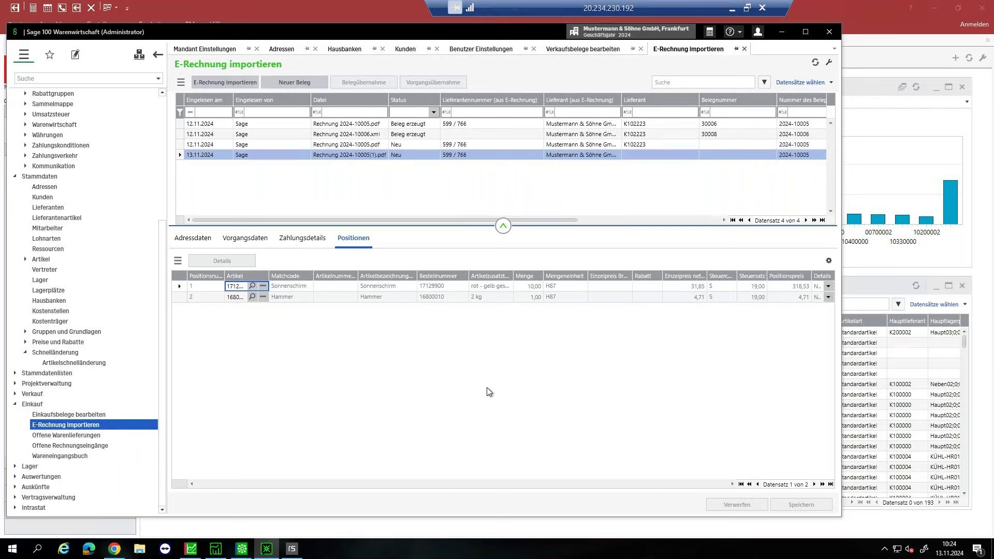
In the Adressdaten, search the suppliers by matchcode "schra" and assign Elektro - Schrader, Frankfurt as the invoice's Lieferant.
left_click(202, 241)
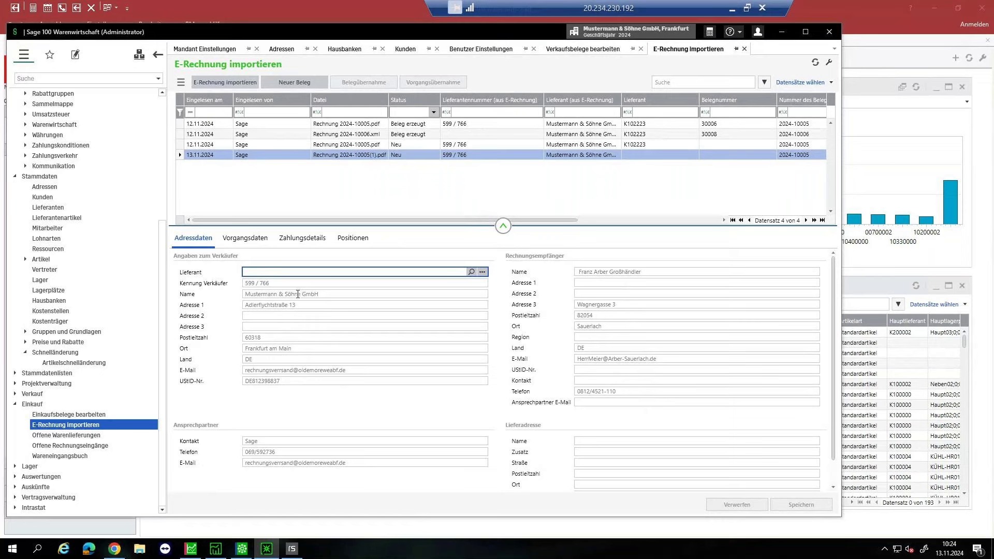
left_click(471, 272)
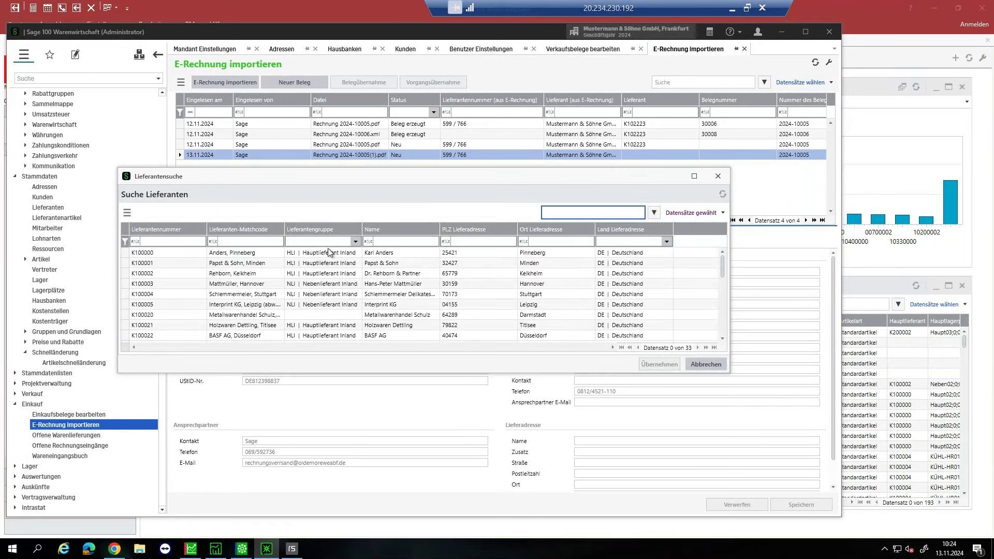
left_click(268, 242)
type("schra")
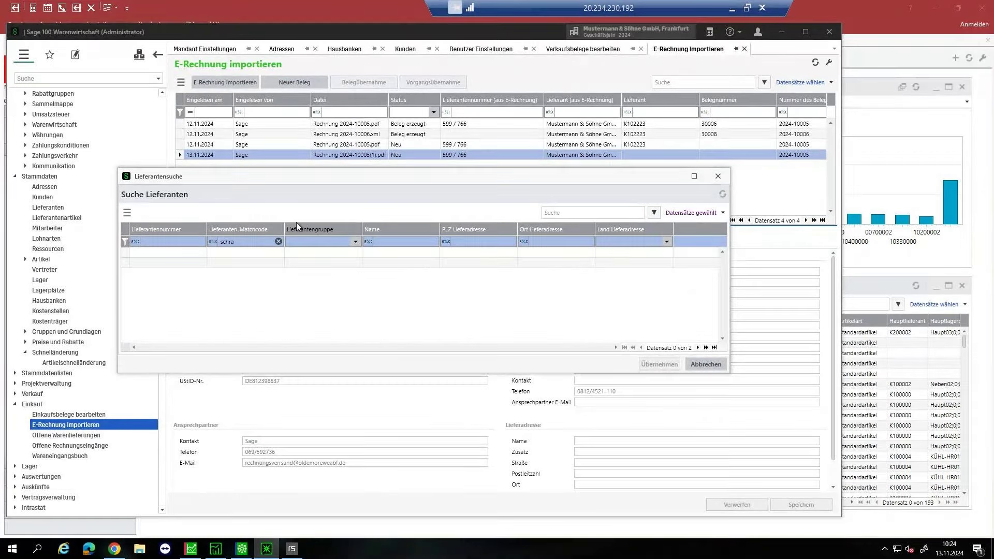
double_click(284, 262)
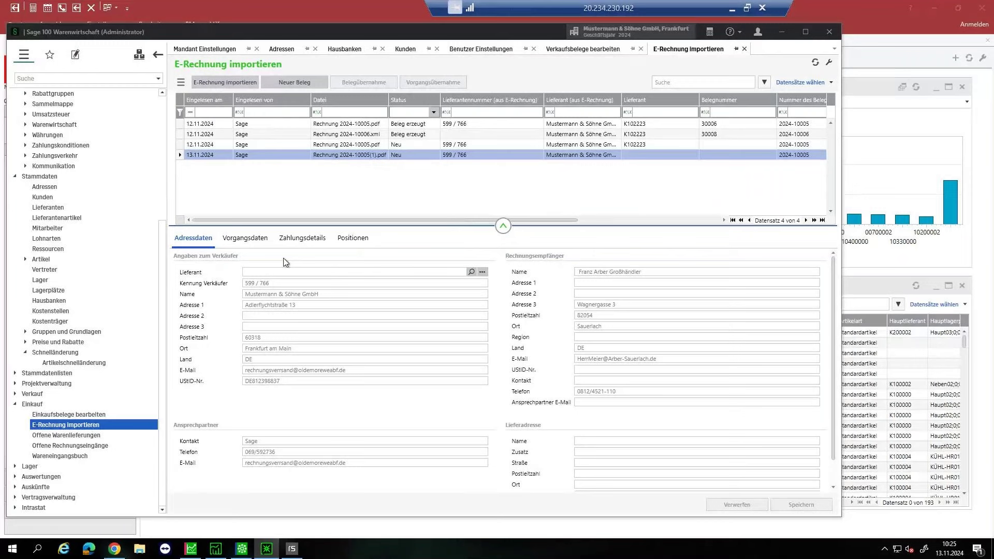
Assign EK-Vorgang 317 in the invoice's Vorgangsdaten, check its Positionen and save the changes.
left_click(249, 241)
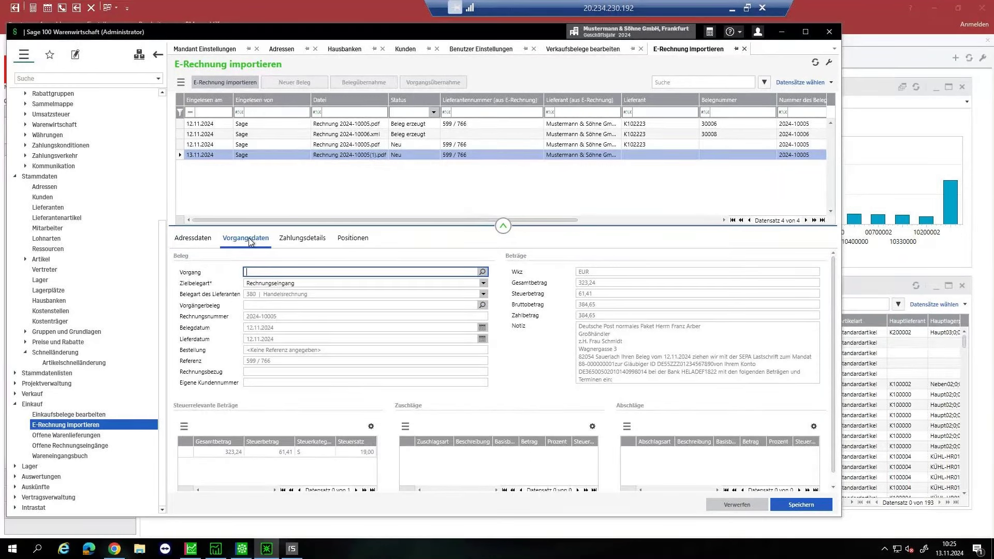
left_click(482, 274)
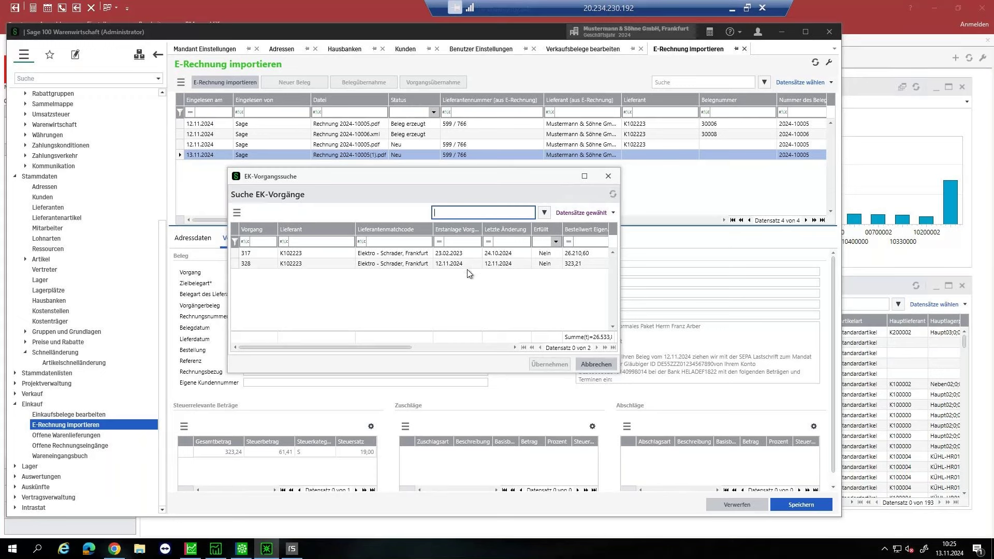
left_click(416, 257)
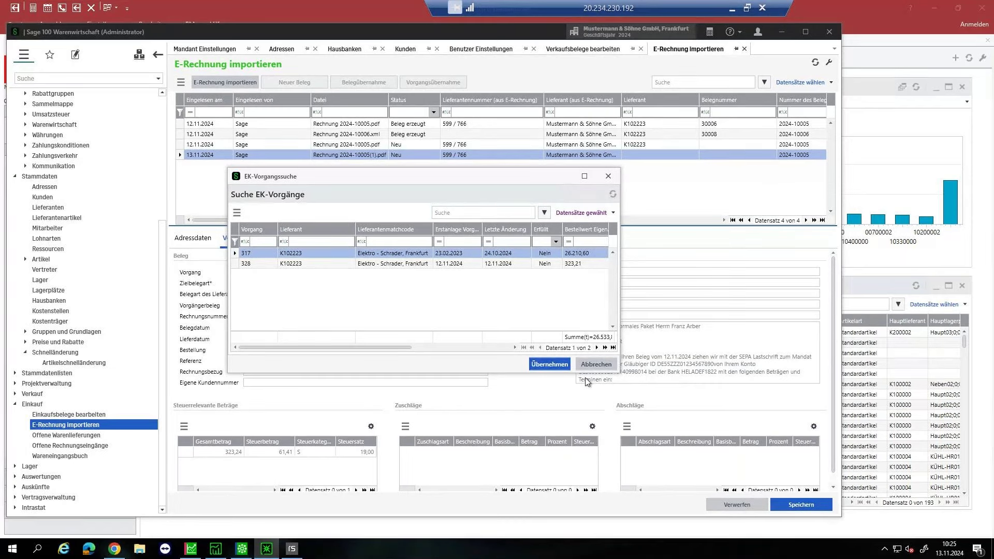
left_click(551, 365)
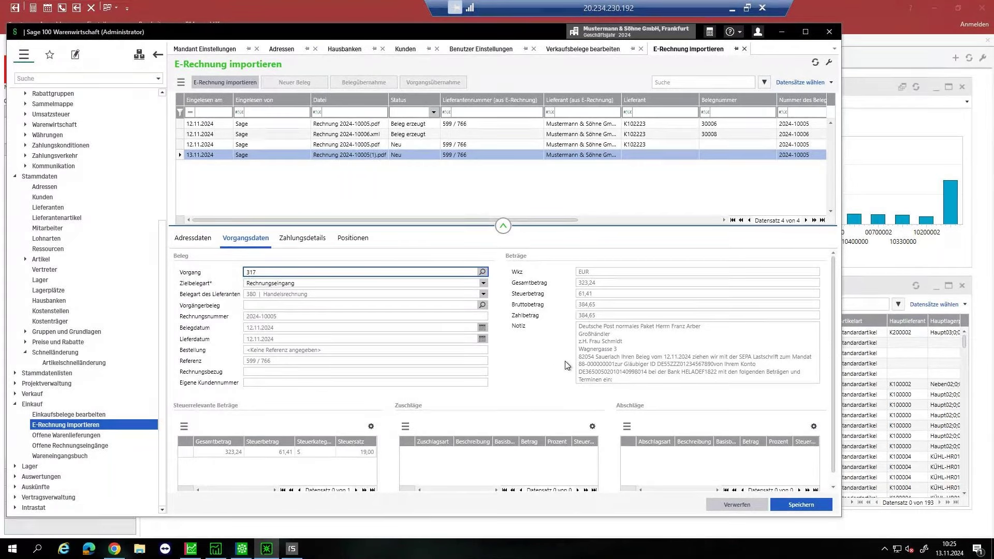
left_click(295, 316)
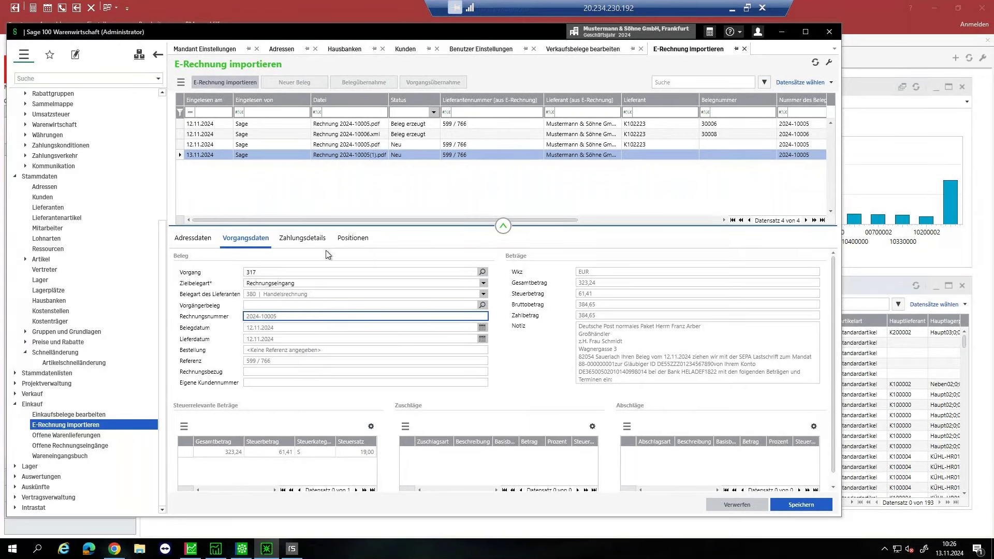
left_click(351, 239)
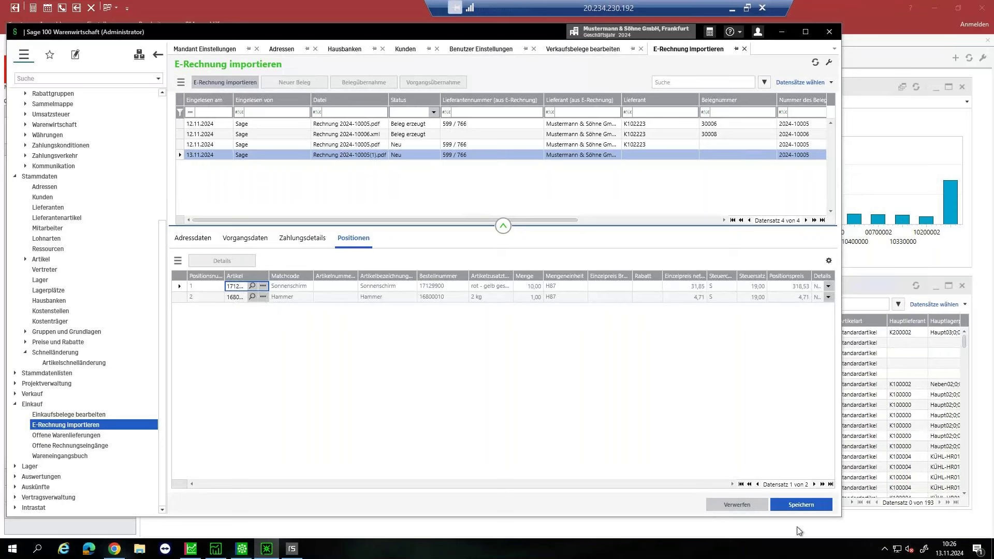
left_click(809, 506)
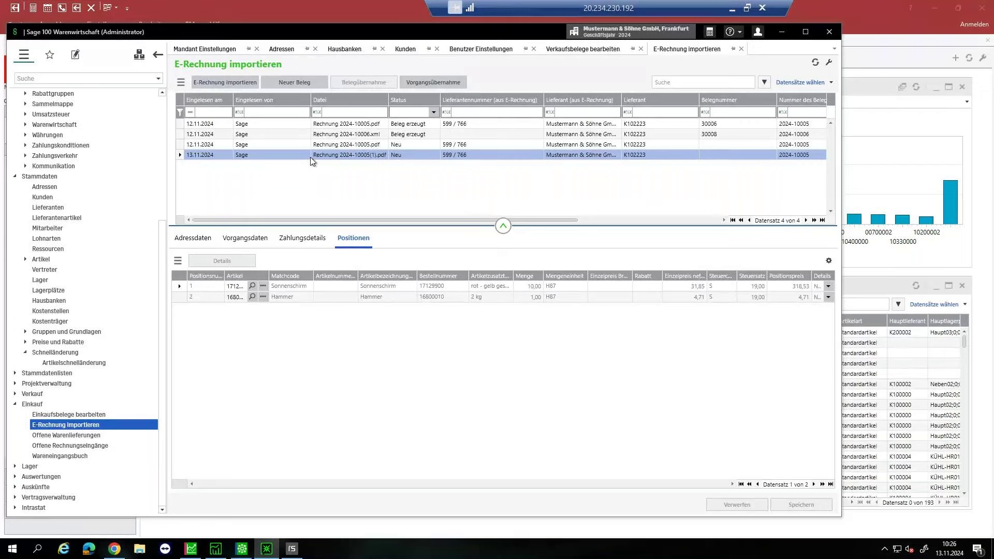
Display the source file of the imported invoice with Quelldatei anzeigen, close the PDF and return to the import list.
left_click(181, 83)
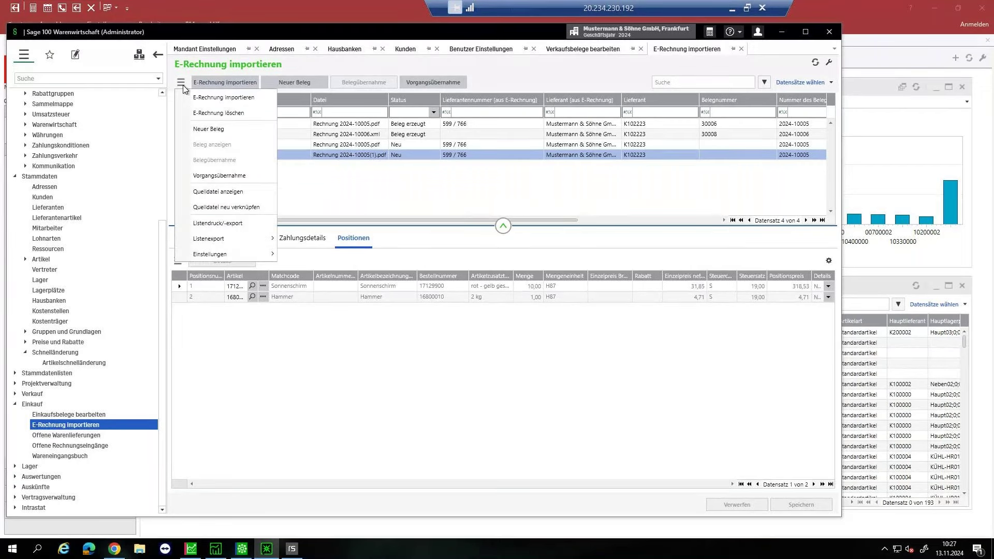
left_click(228, 192)
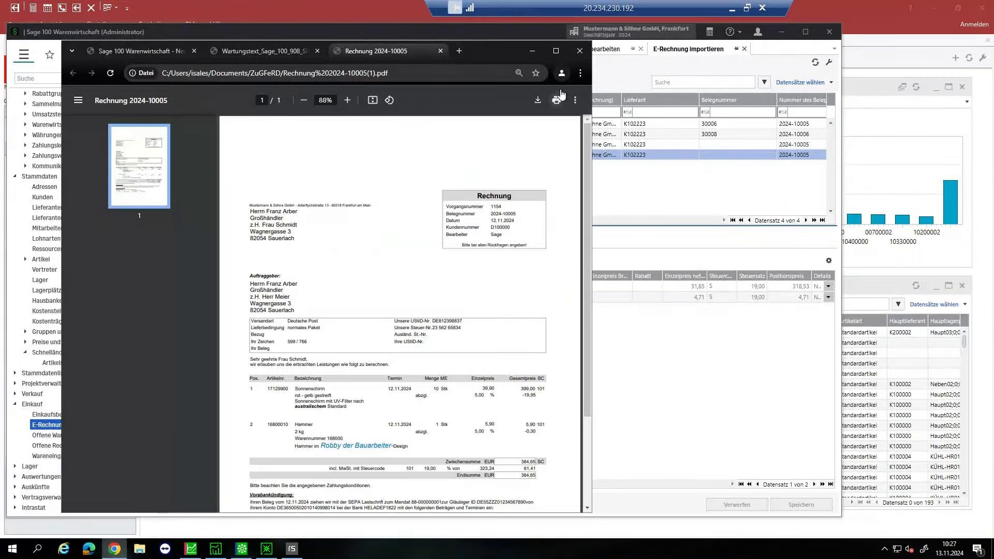
left_click(440, 51)
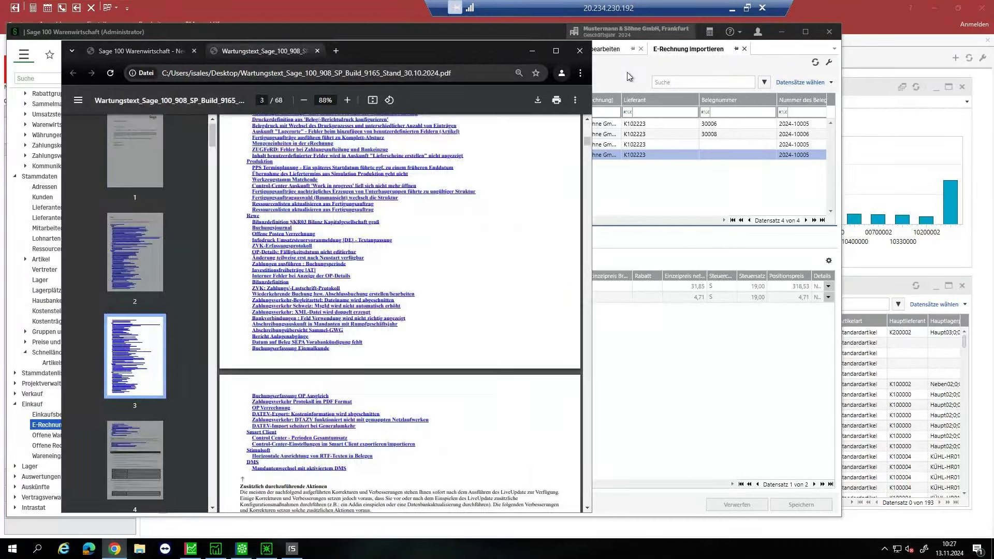
left_click(627, 72)
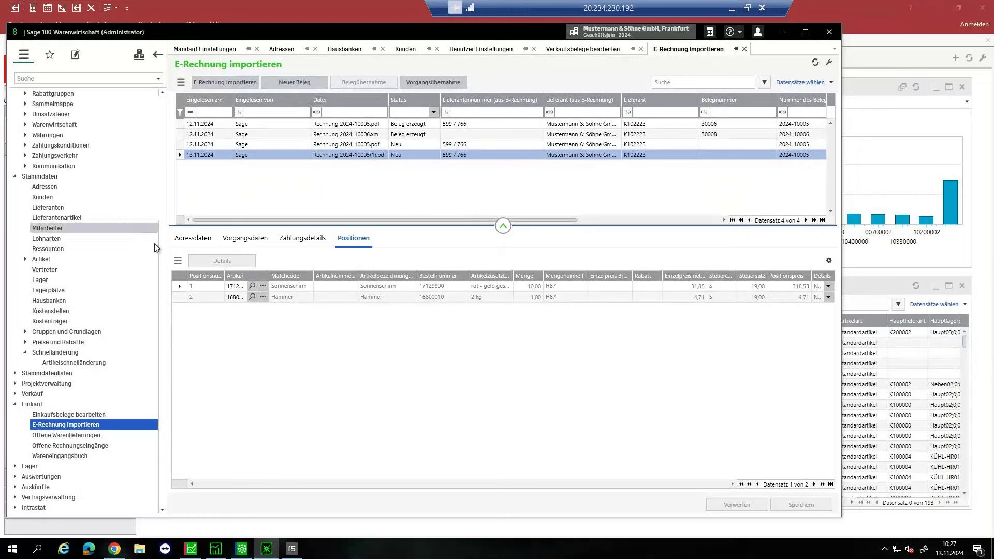
Try Direktrechnung as the invoice's Zielbelegart in the Vorgangsdaten, return it to Rechnungseingang and discard the edits.
left_click(232, 240)
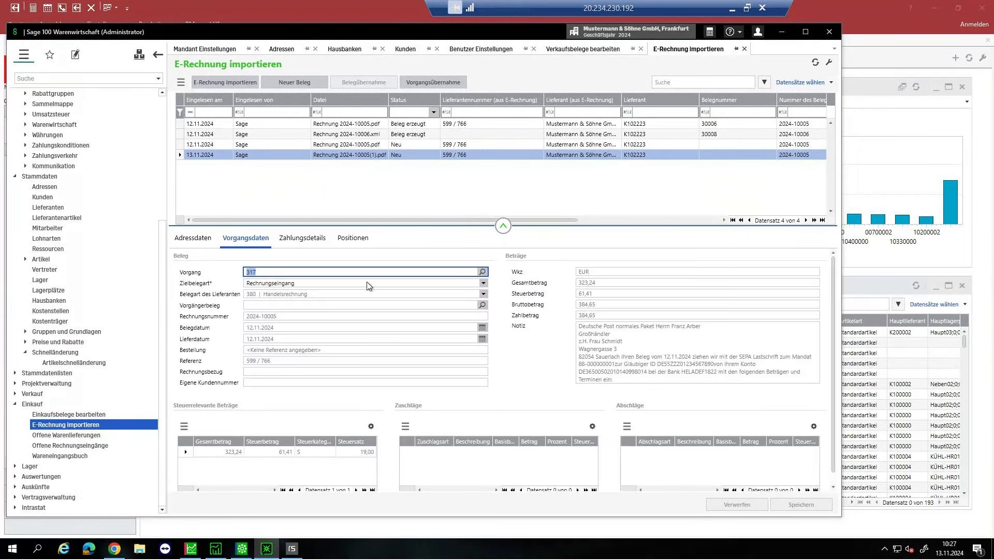
left_click(483, 284)
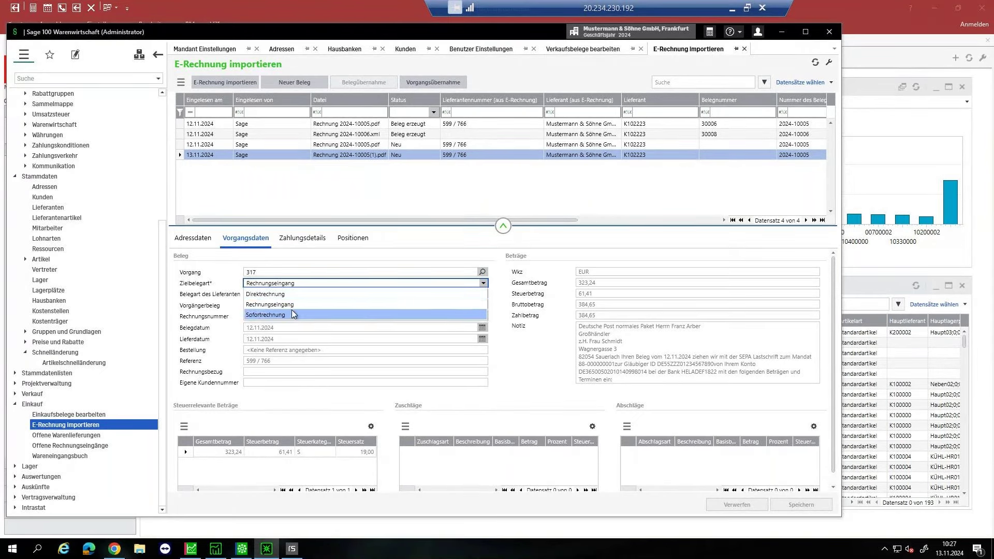
left_click(299, 293)
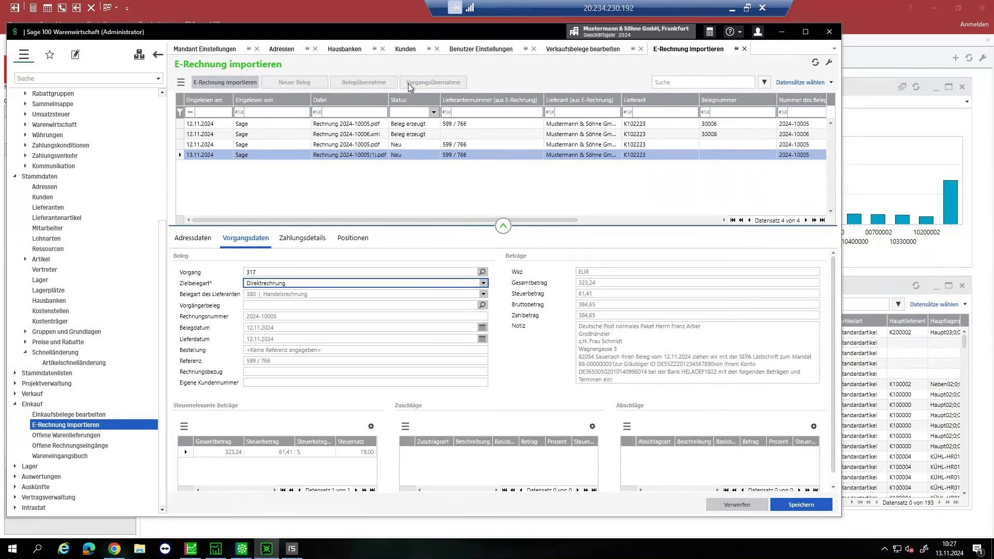
left_click(409, 283)
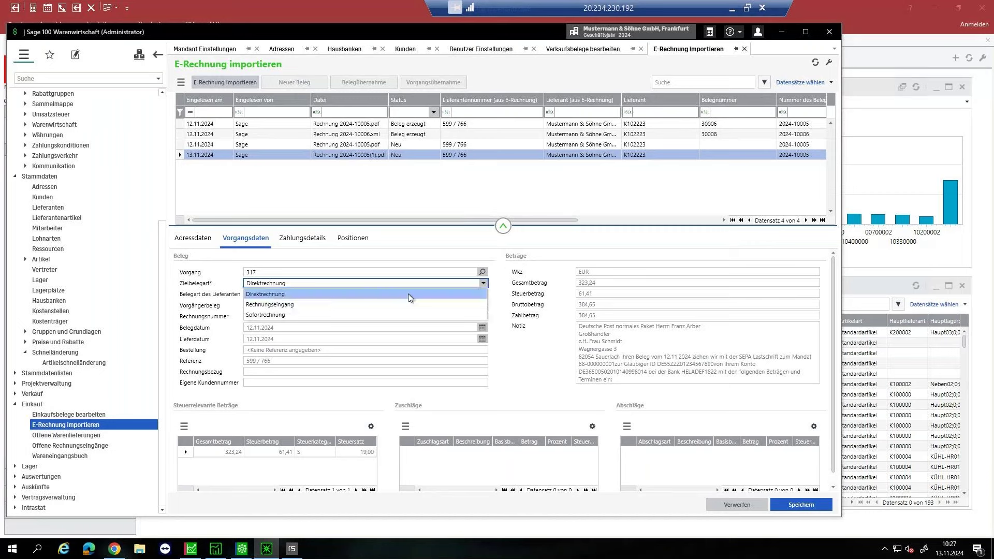
left_click(317, 303)
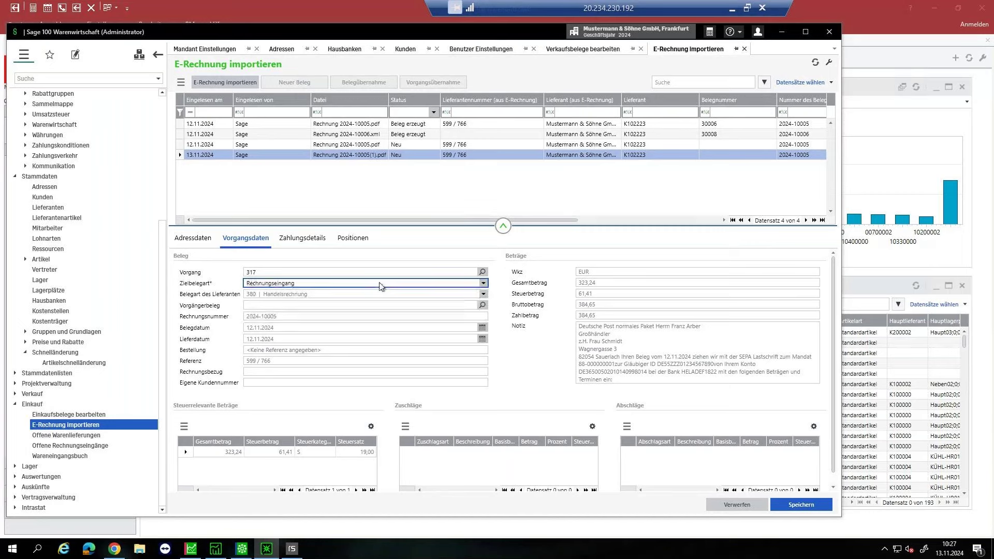
left_click(313, 282)
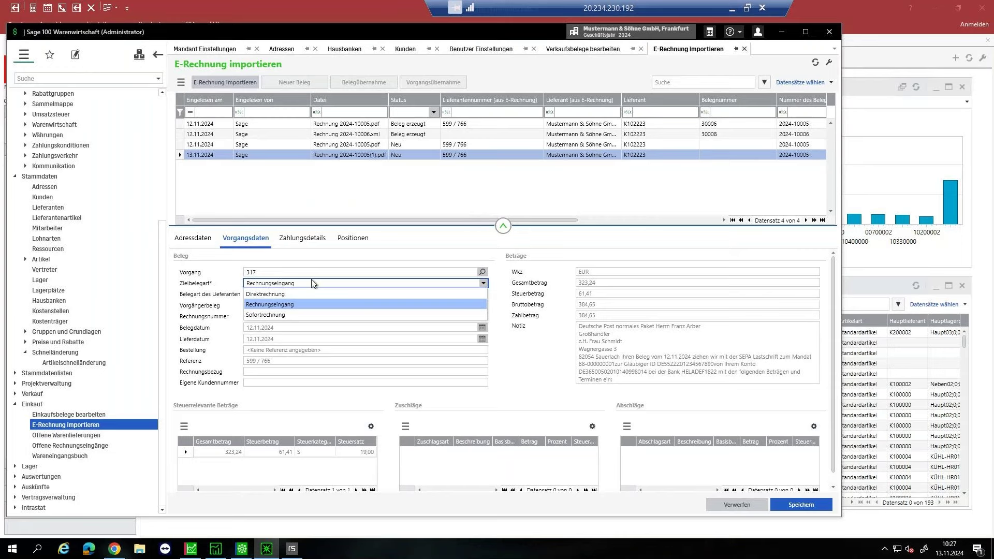
left_click(304, 305)
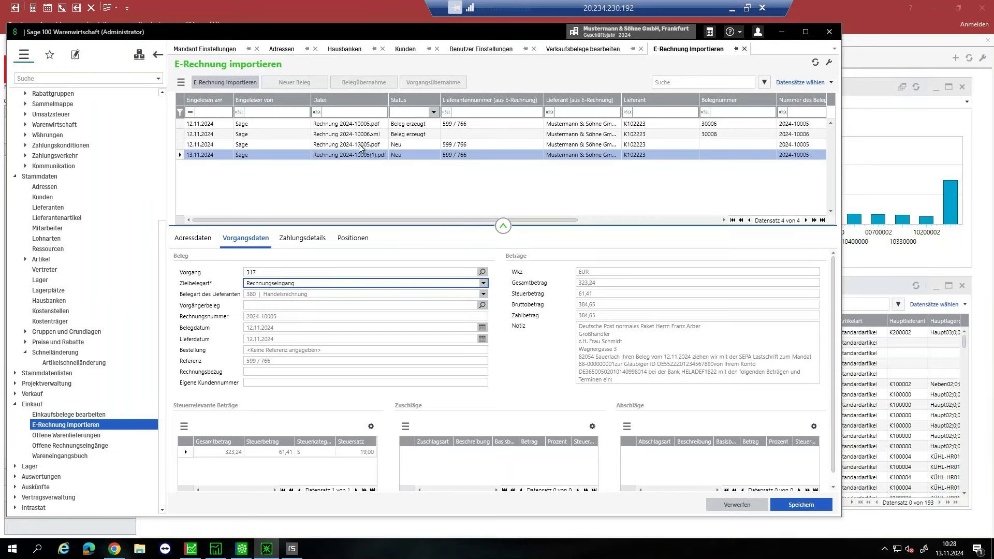
left_click(734, 504)
left_click(629, 295)
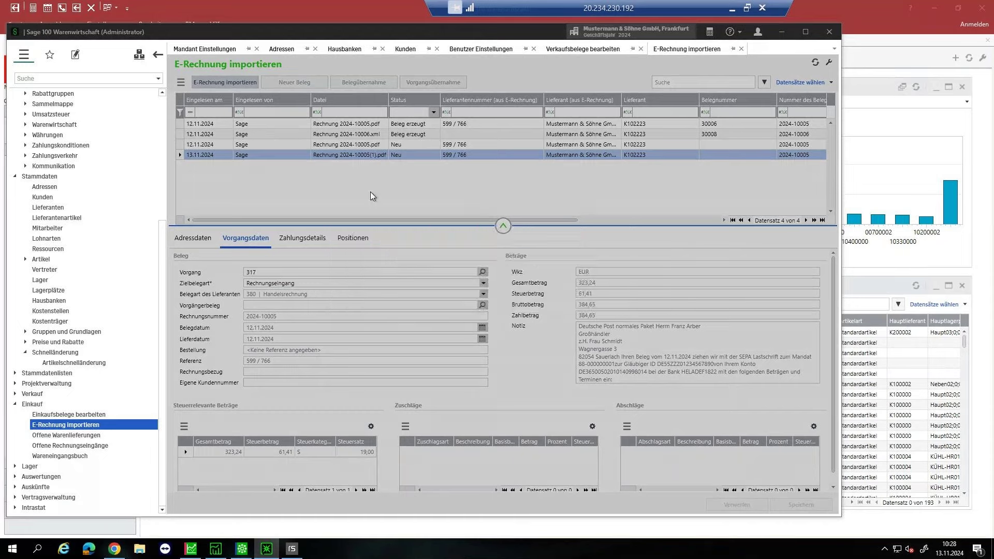
left_click(355, 146)
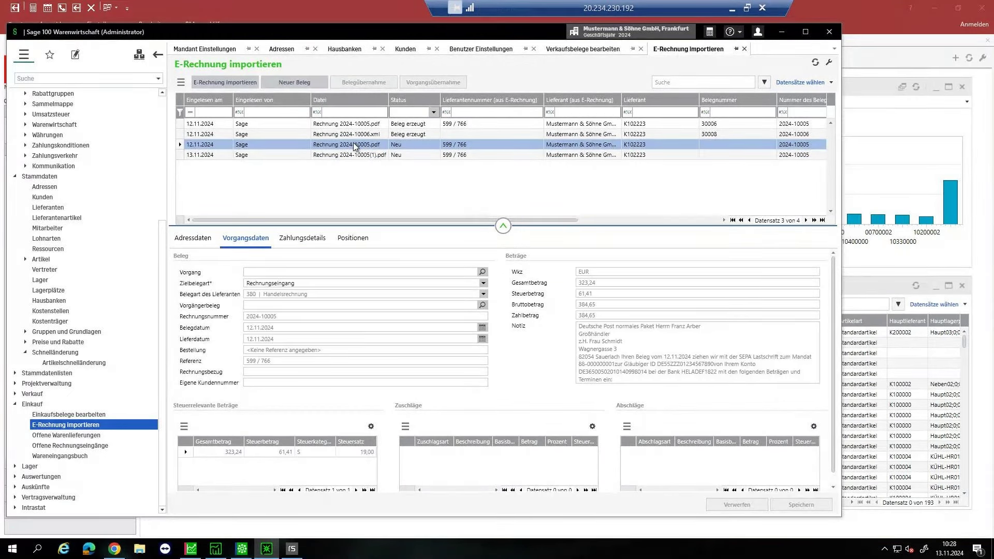
left_click(358, 157)
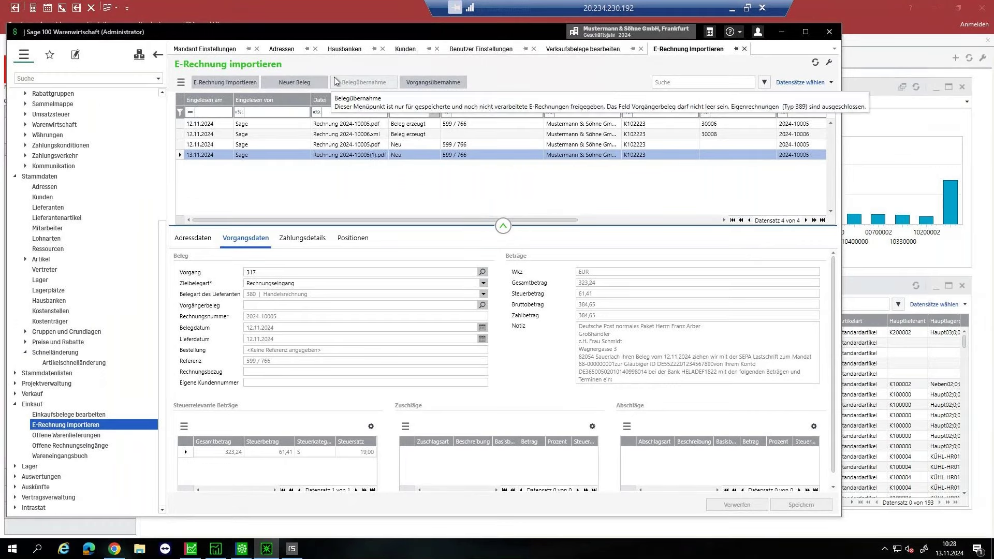
left_click(306, 283)
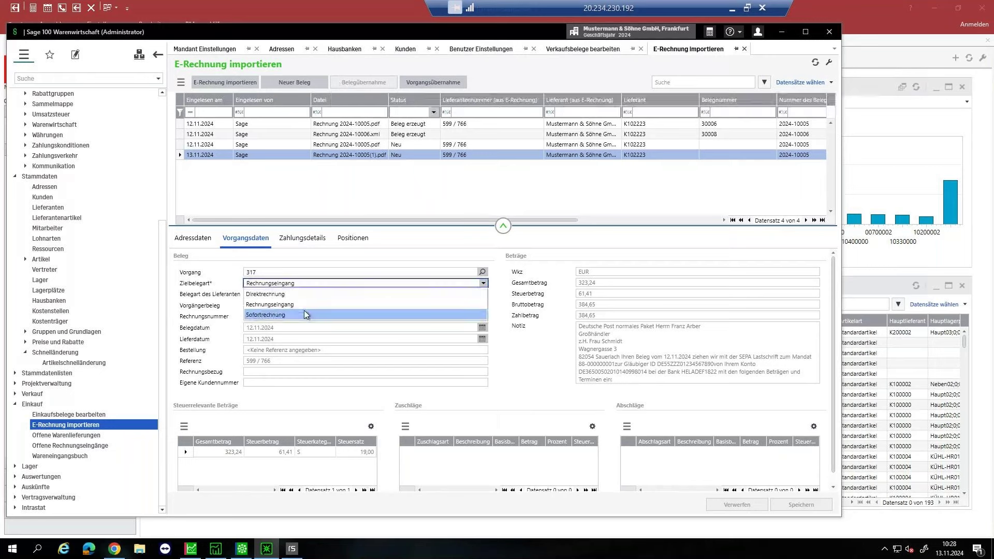
left_click(308, 300)
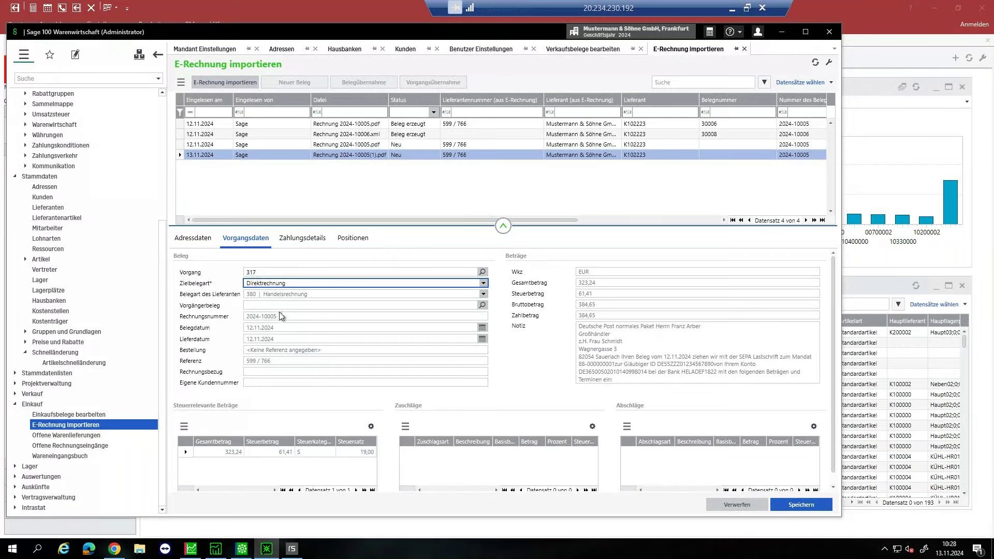
left_click(808, 511)
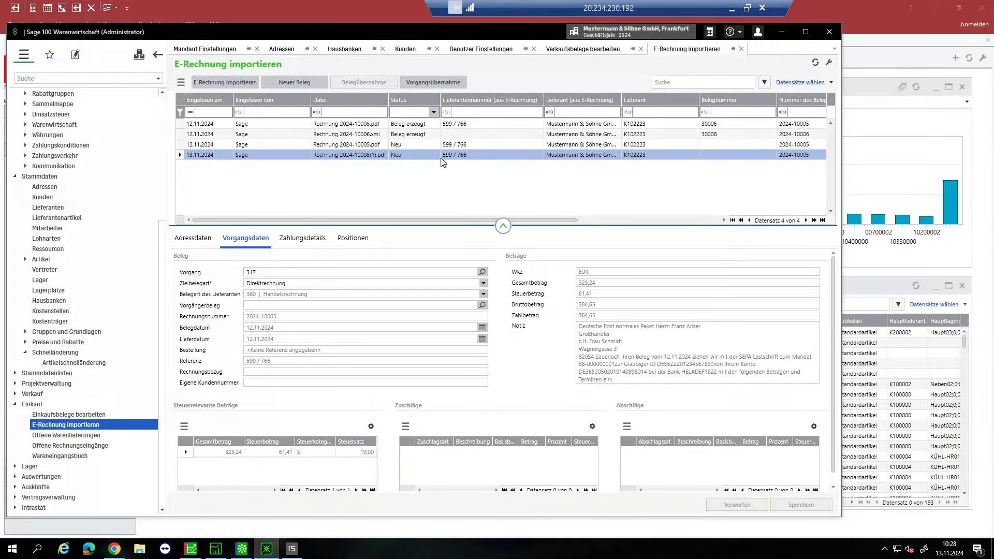
Create a new Beleg from the imported invoice, check its Positionen and finalize the Direktrechnung.
left_click(297, 85)
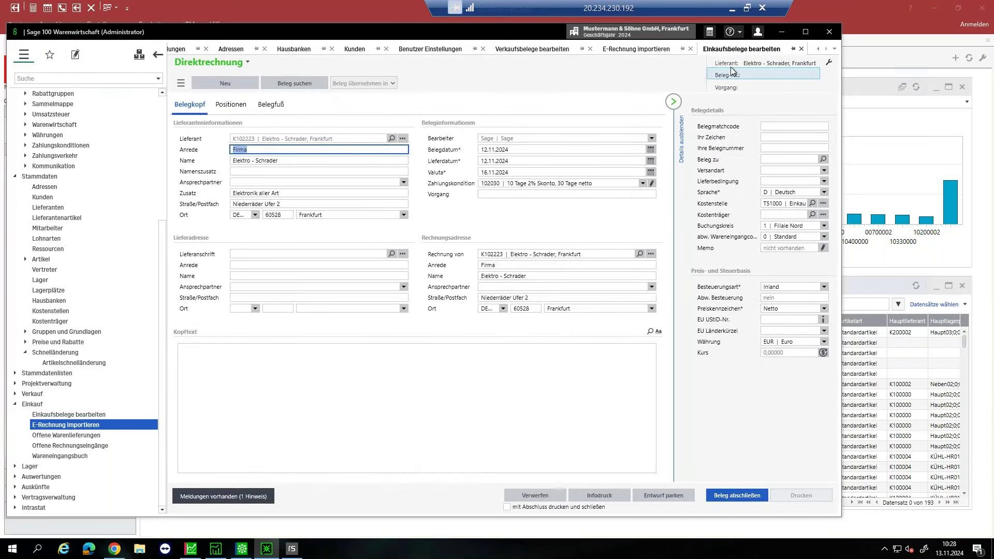
left_click(233, 105)
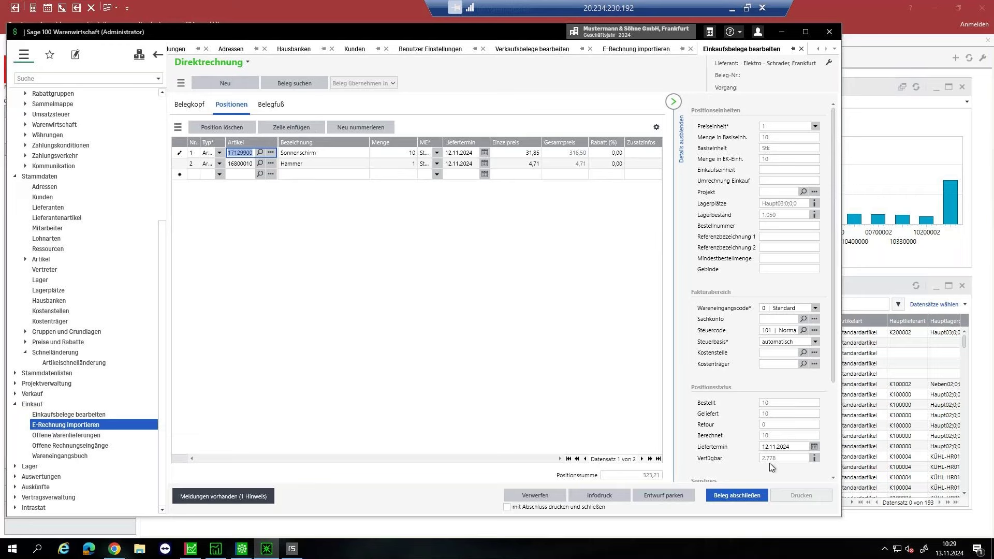
left_click(737, 495)
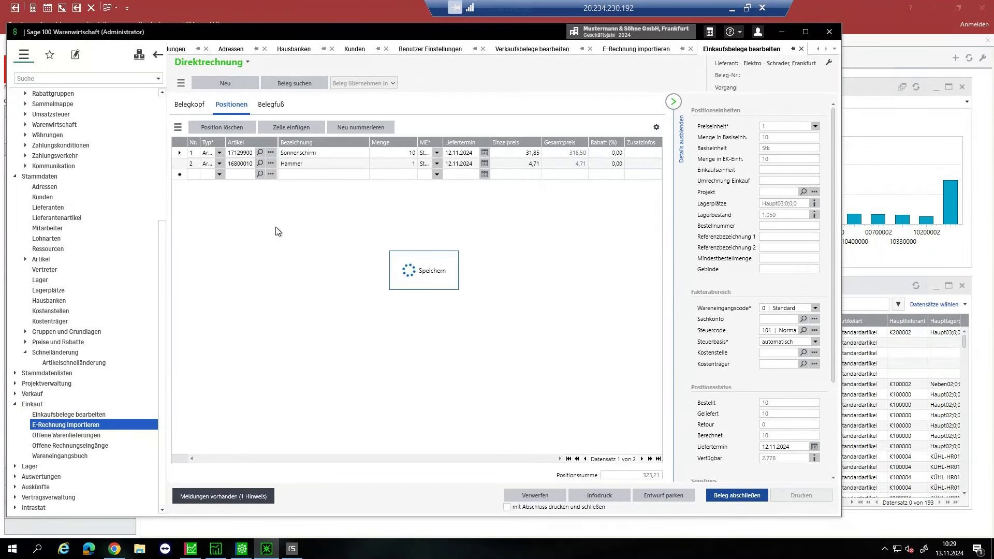
Display the imported E-Rechnung data behind the Direktrechnung, and return to the Beleg from the import list.
left_click(189, 84)
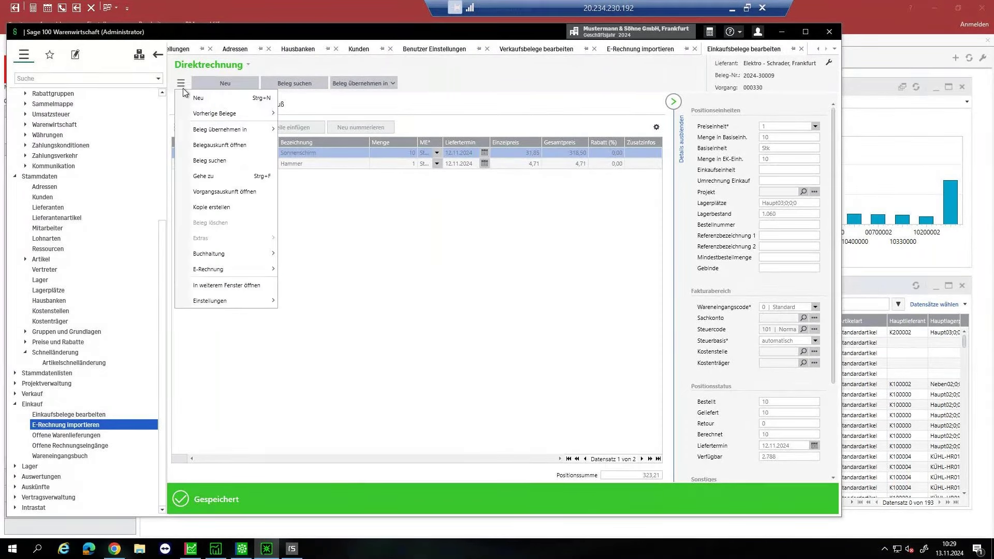
mouse_move(226, 274)
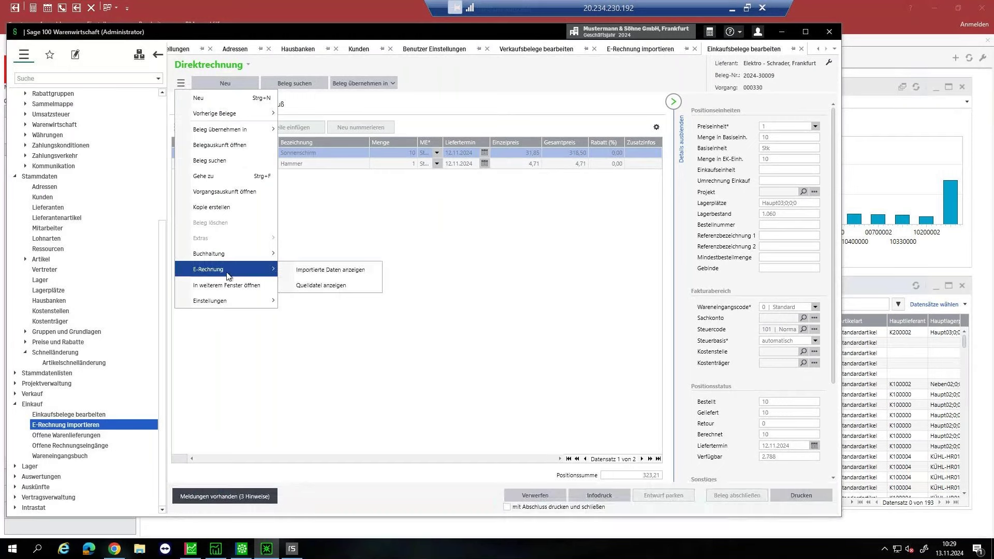
left_click(323, 276)
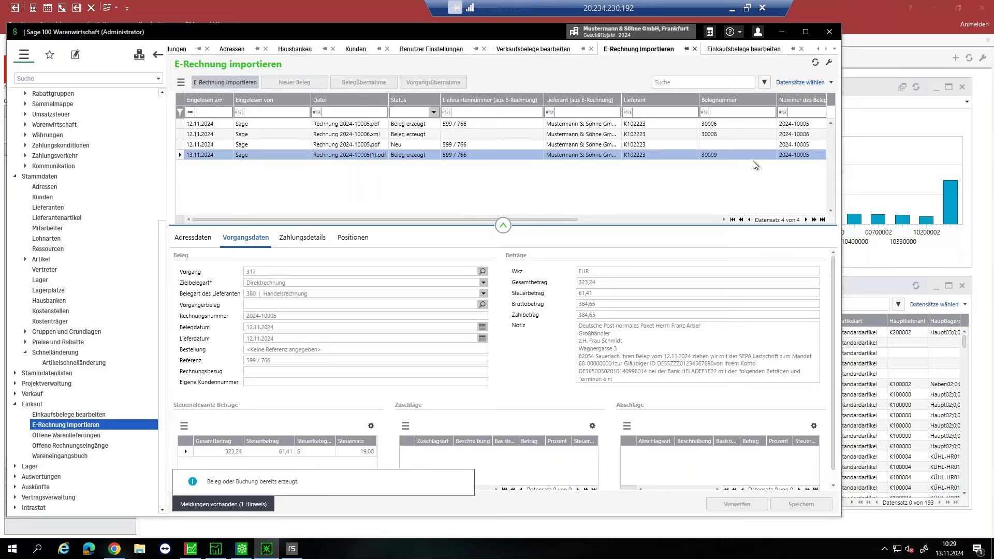
left_click(181, 82)
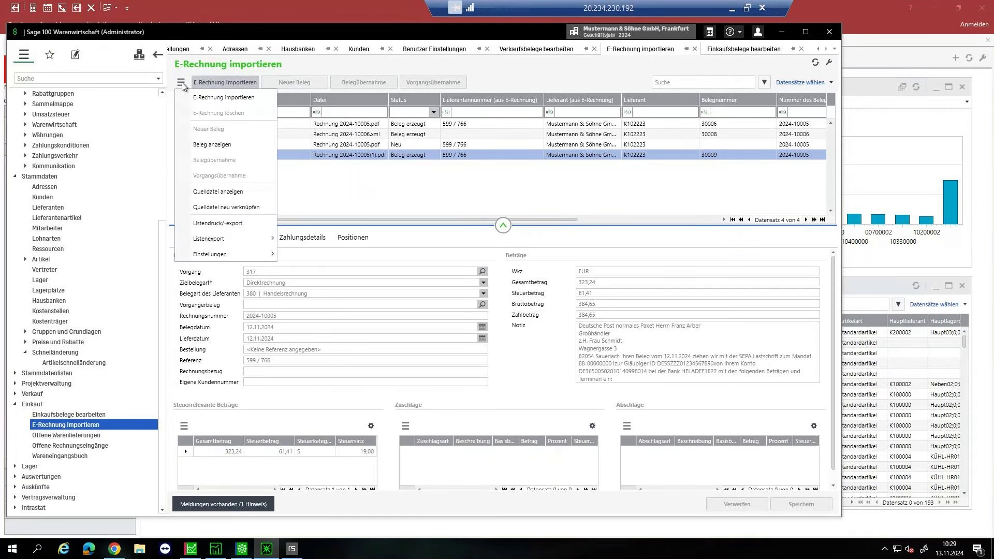
left_click(207, 146)
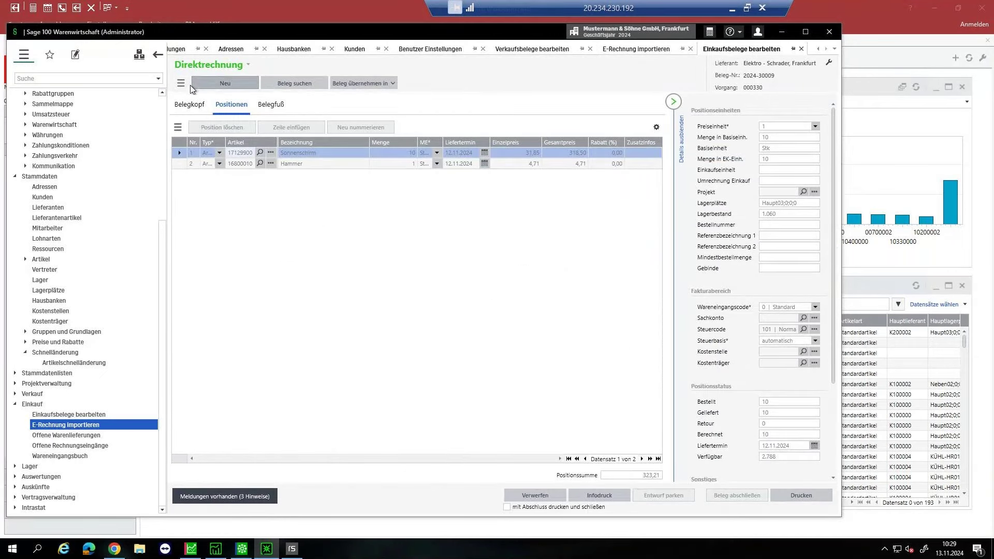
Display the E-Rechnung source file of the Direktrechnung, close the PDF and return to the Beleg.
left_click(182, 83)
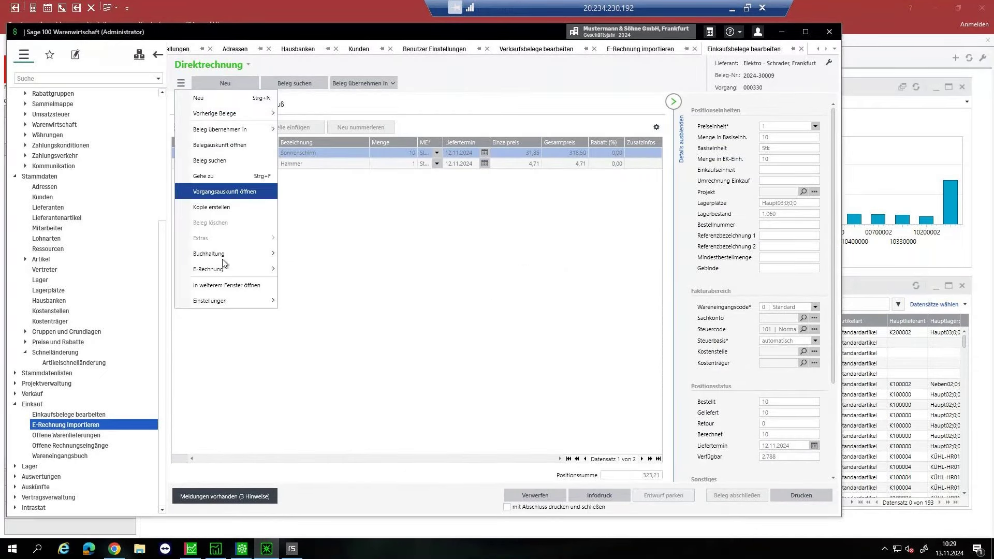
mouse_move(228, 270)
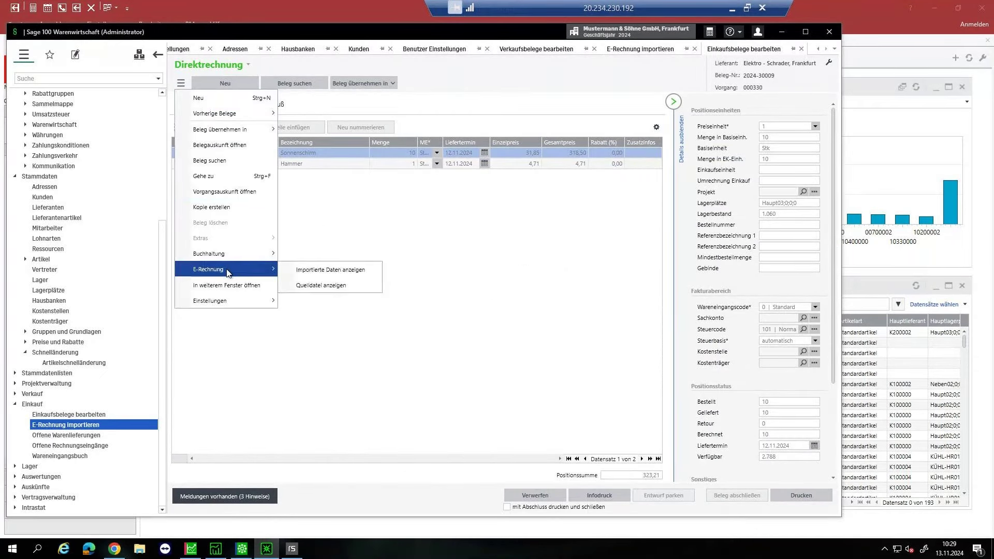
left_click(298, 285)
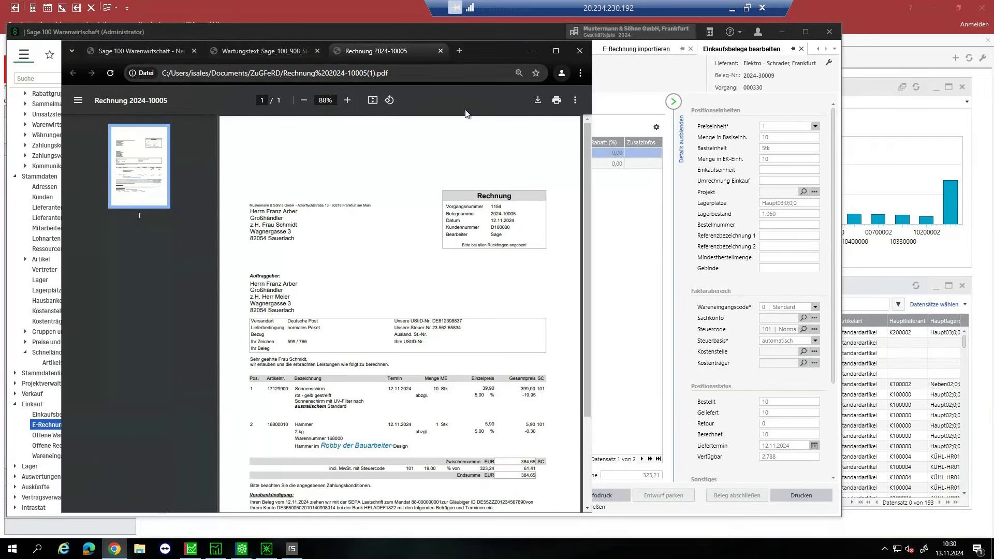
left_click(441, 51)
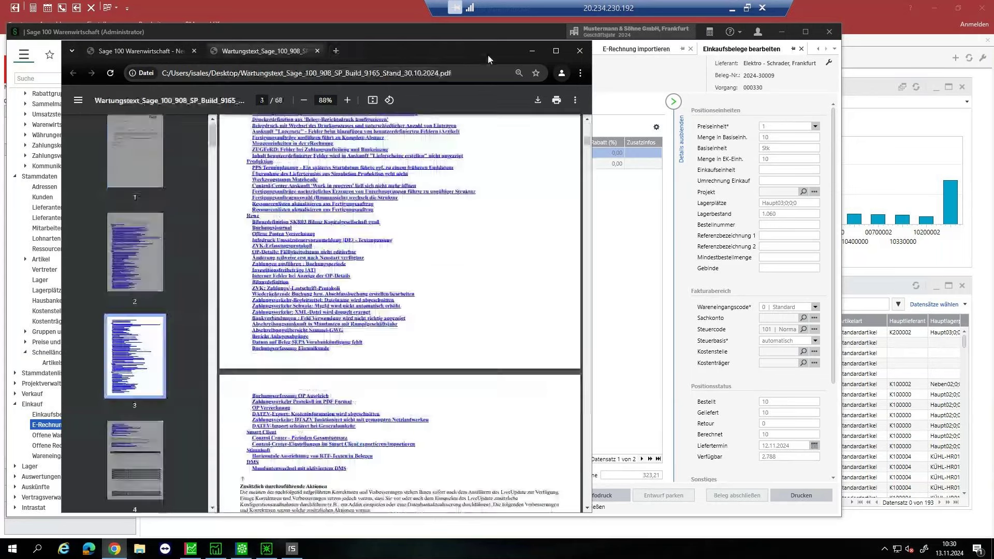
left_click(625, 79)
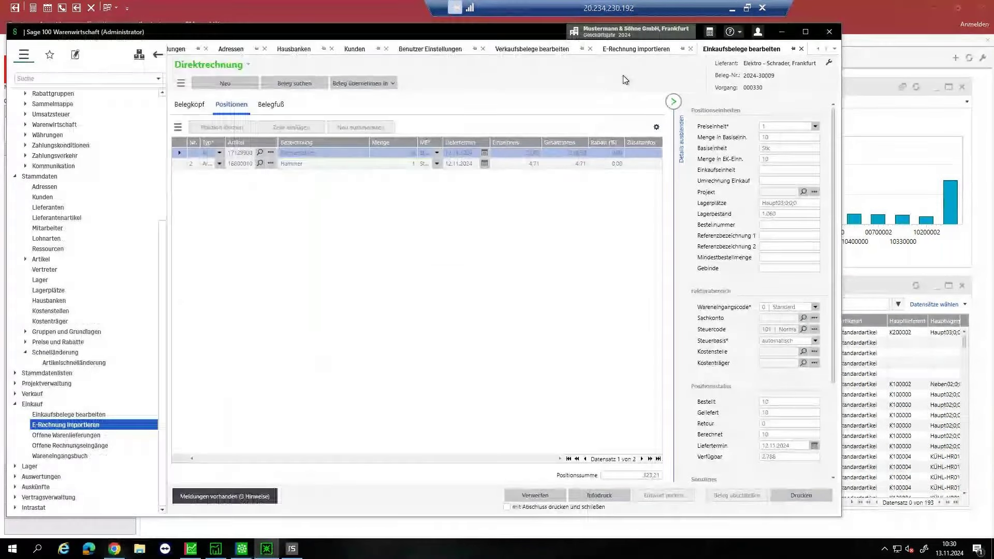
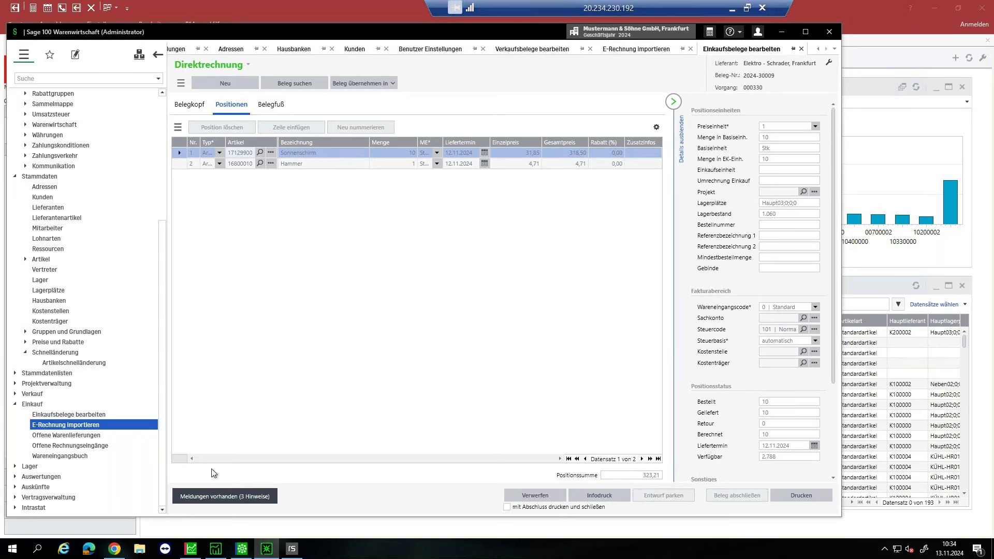
Switch to Sage 100 Rechnungswesen, open E-Rechnung importieren under Buchungserfassung and reposition the application window.
left_click(194, 553)
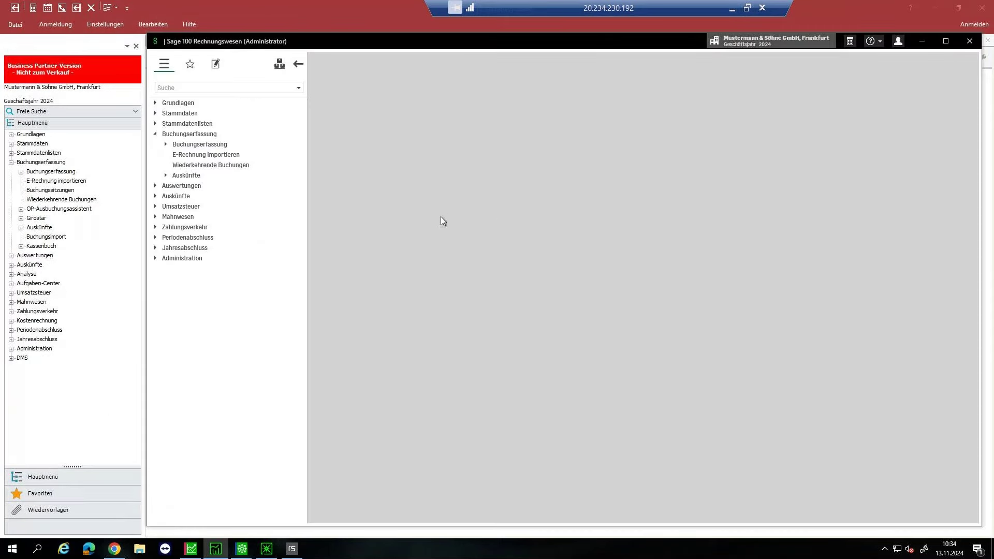
left_click(202, 155)
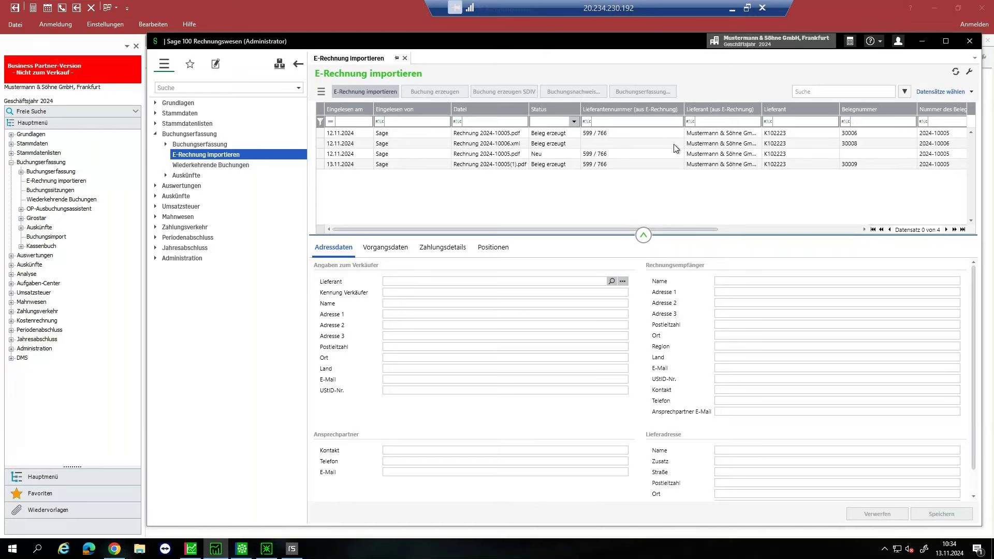
left_click_drag(599, 44, 524, 34)
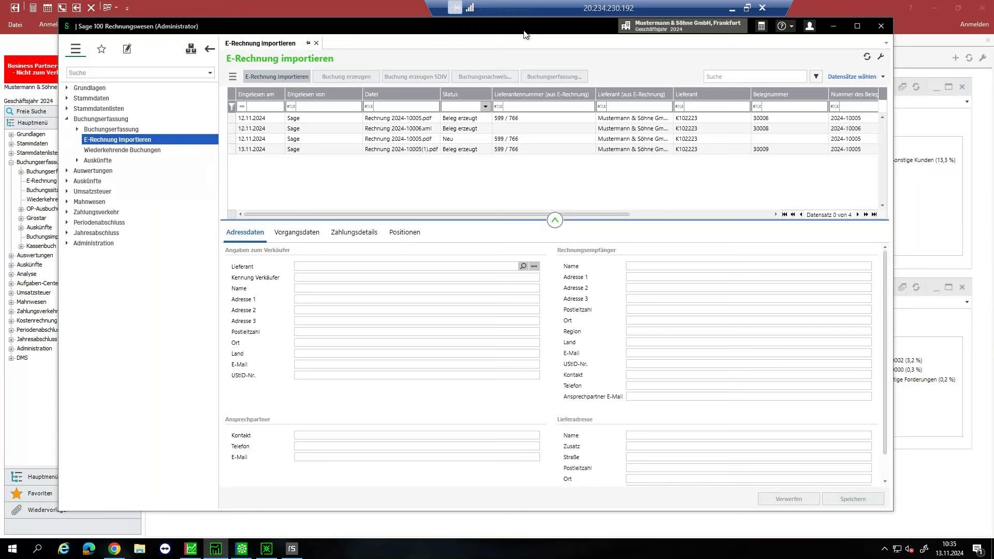
left_click(277, 76)
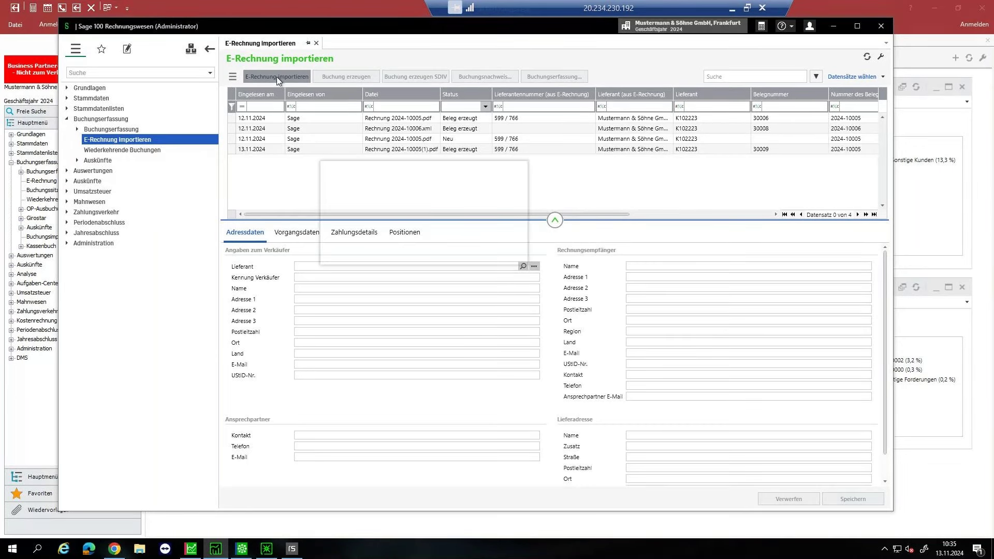
left_click(679, 189)
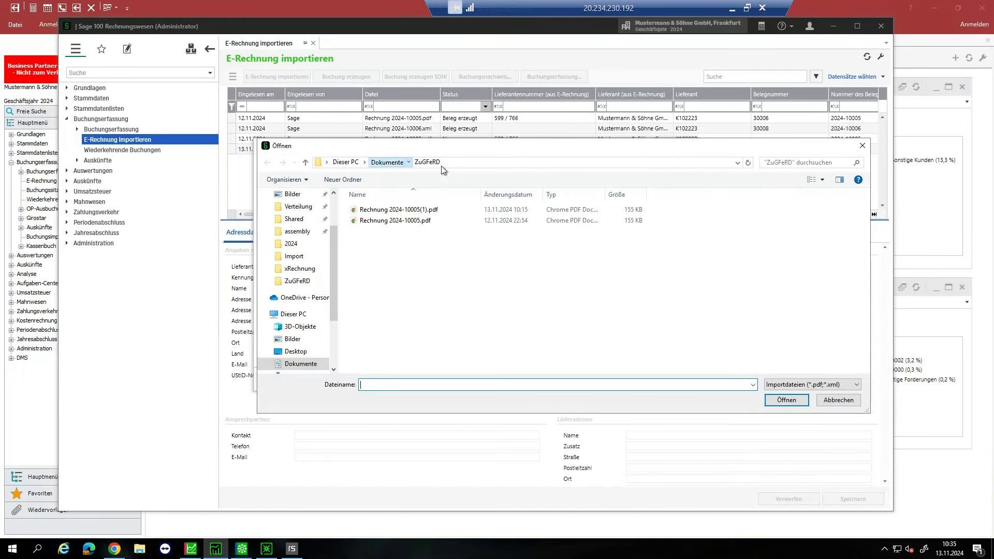
left_click(386, 162)
double_click(409, 242)
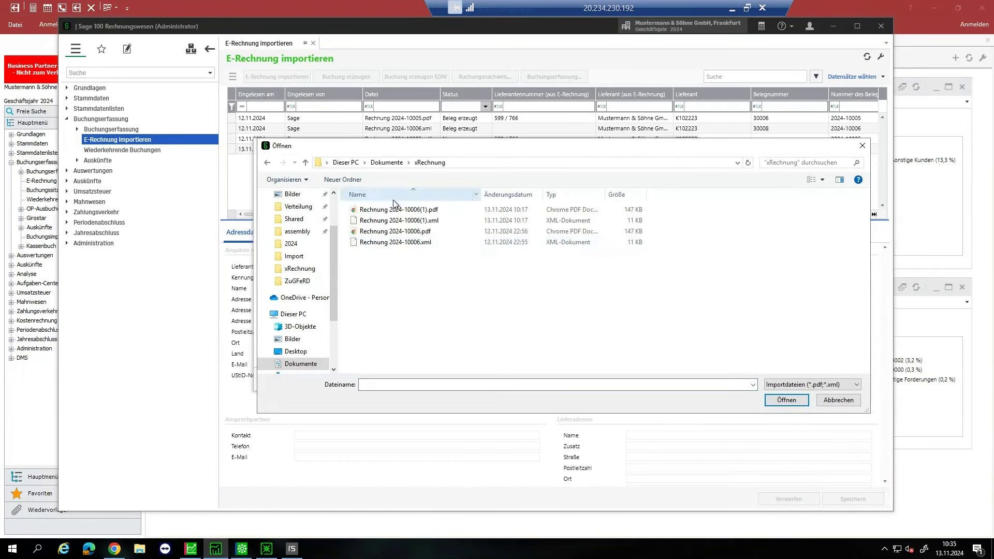
left_click(404, 221)
left_click(786, 399)
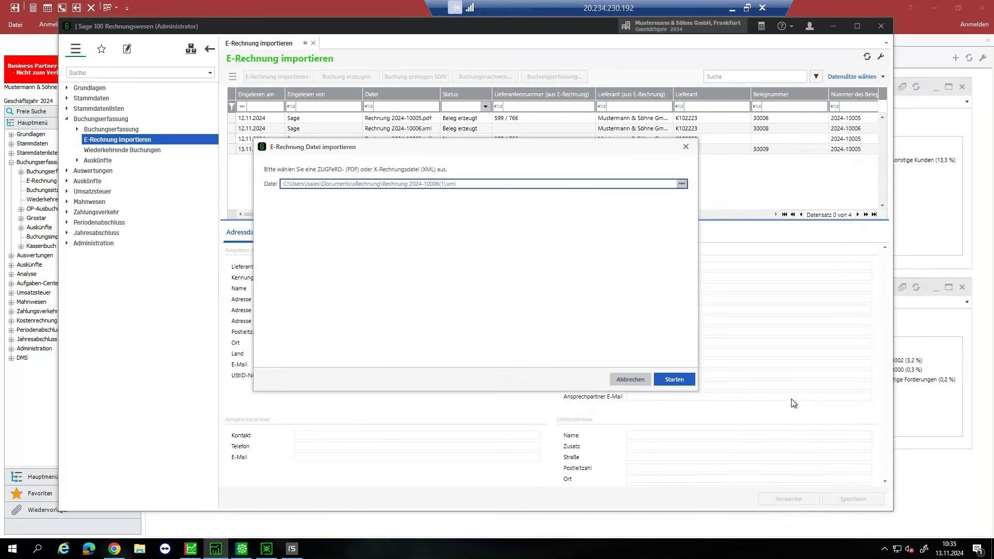
left_click(672, 380)
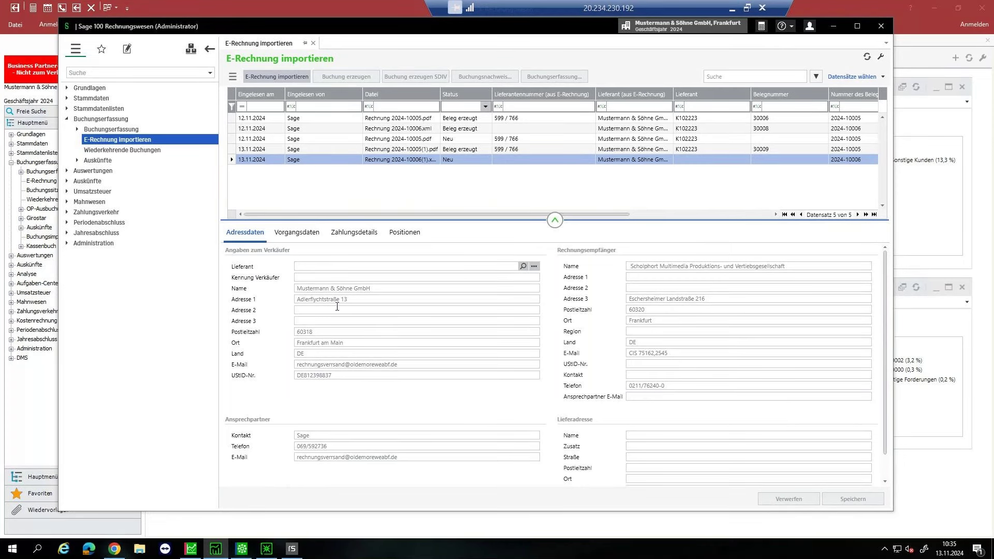
Review the imported invoice's Vorgangsdaten, Zahlungsdetails, Positionen and Adressdaten.
left_click(300, 234)
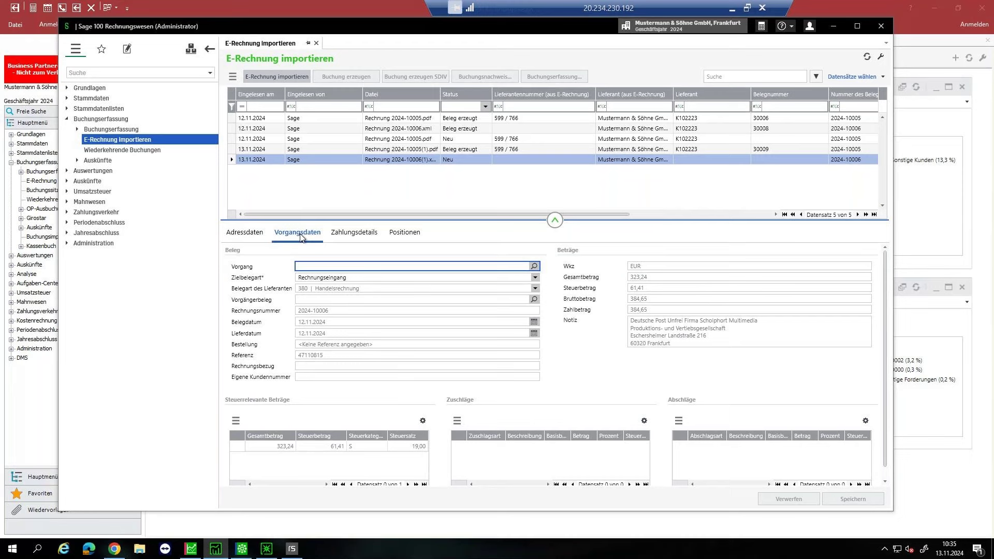
left_click(363, 233)
left_click(409, 233)
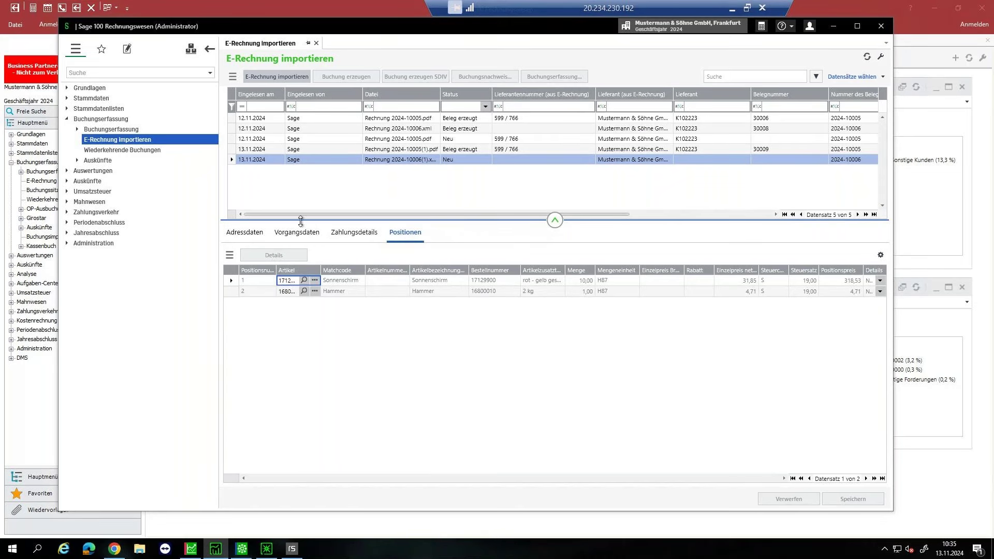
left_click(242, 233)
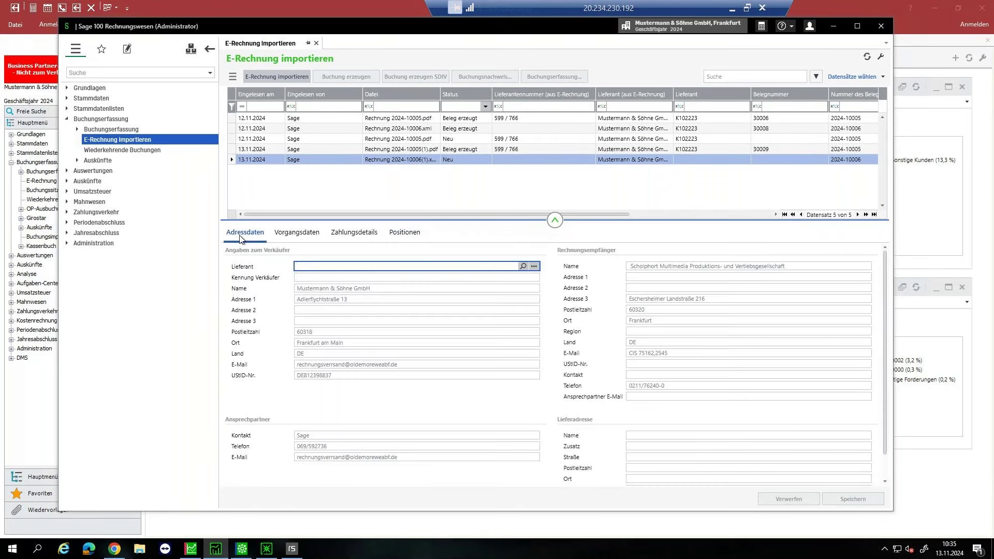
left_click(408, 233)
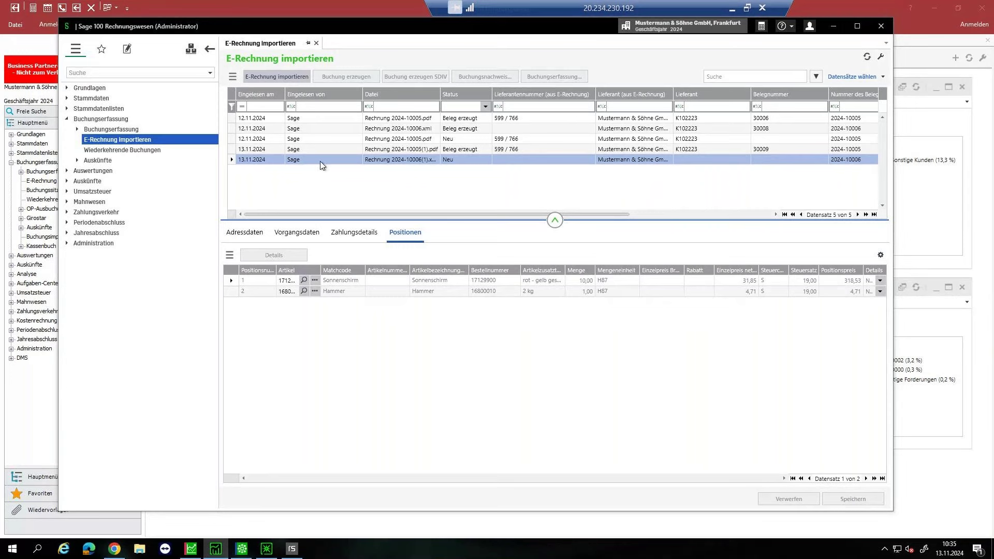
Assign the supplier Elektro - Schrader, Frankfurt to the imported invoice in Adressdaten, check the Vorgangsdaten and save the record.
left_click(254, 232)
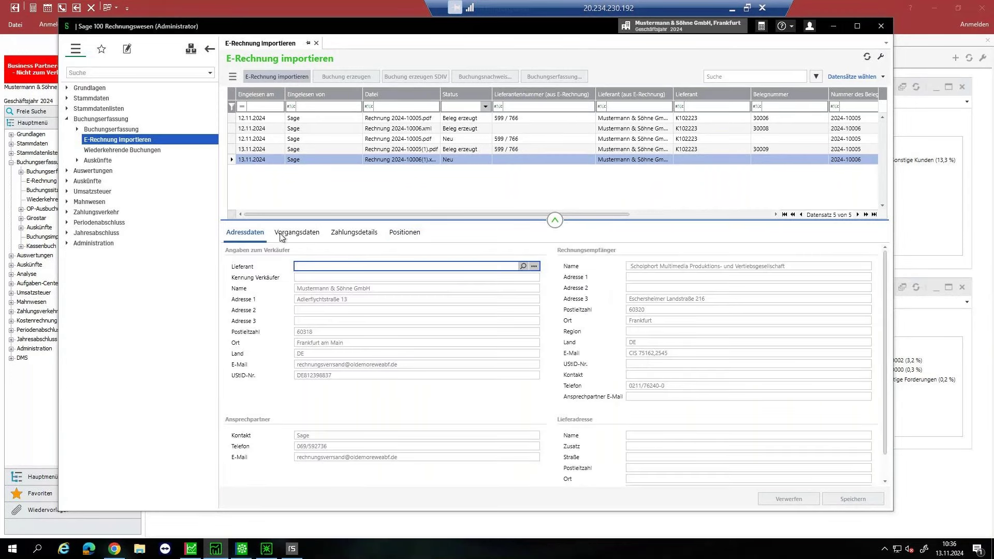
left_click(523, 265)
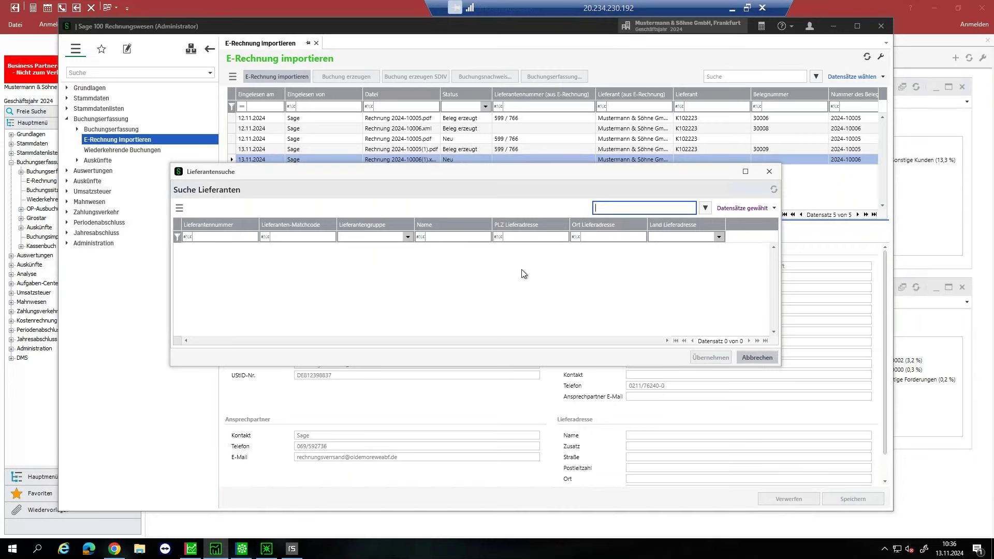
left_click(300, 235)
type("scvhrade")
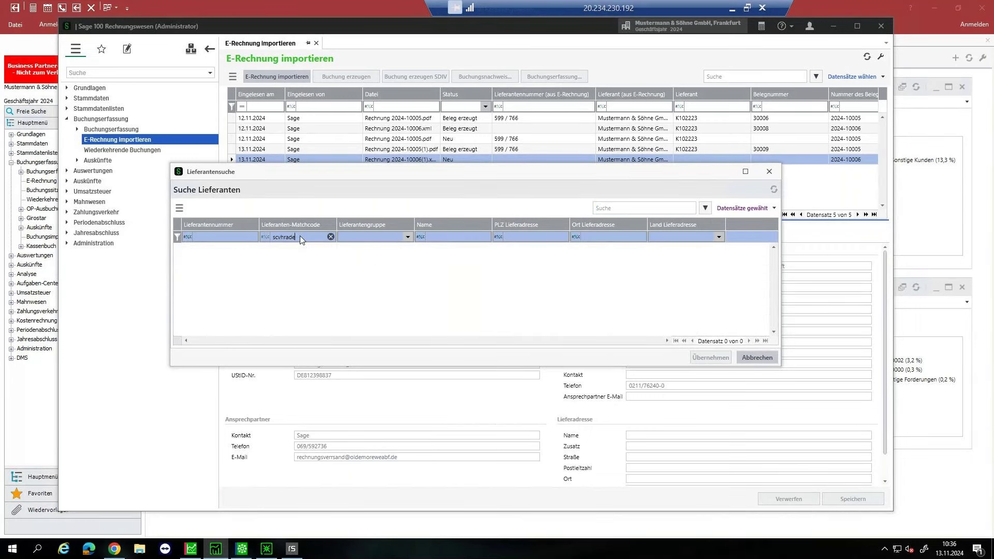
key("shift+Tab")
key("BackSpace")
key("BackSpace")
key("BackSpace")
key("BackSpace")
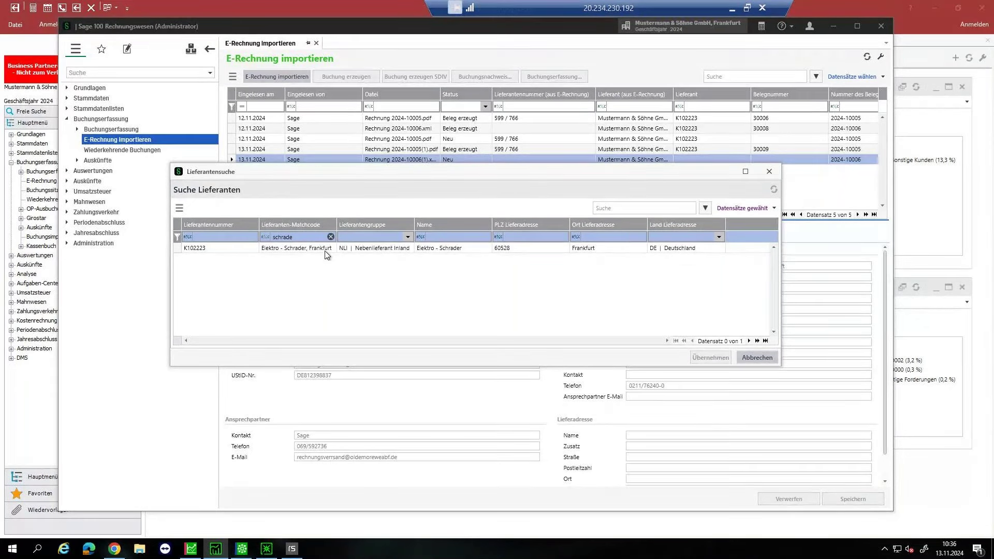
double_click(326, 249)
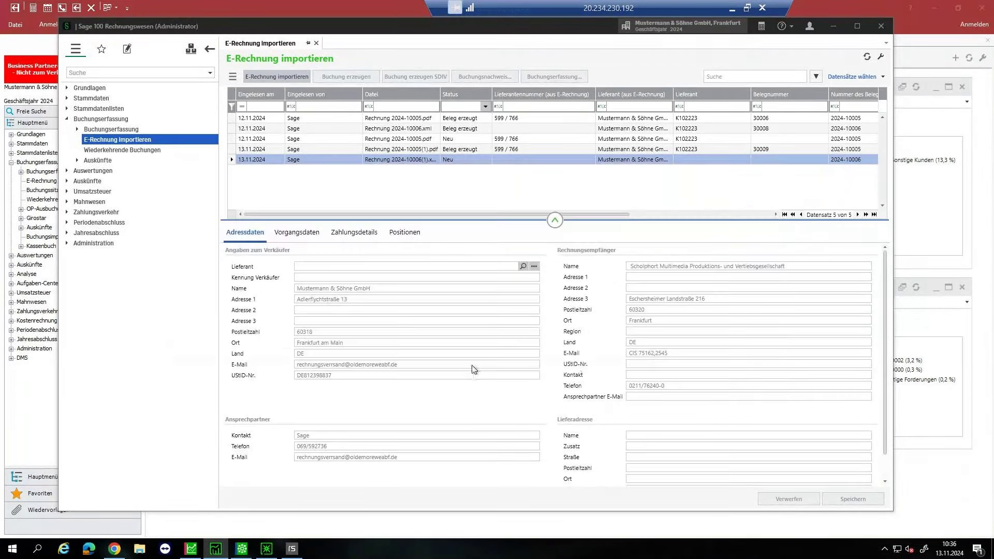
left_click(302, 240)
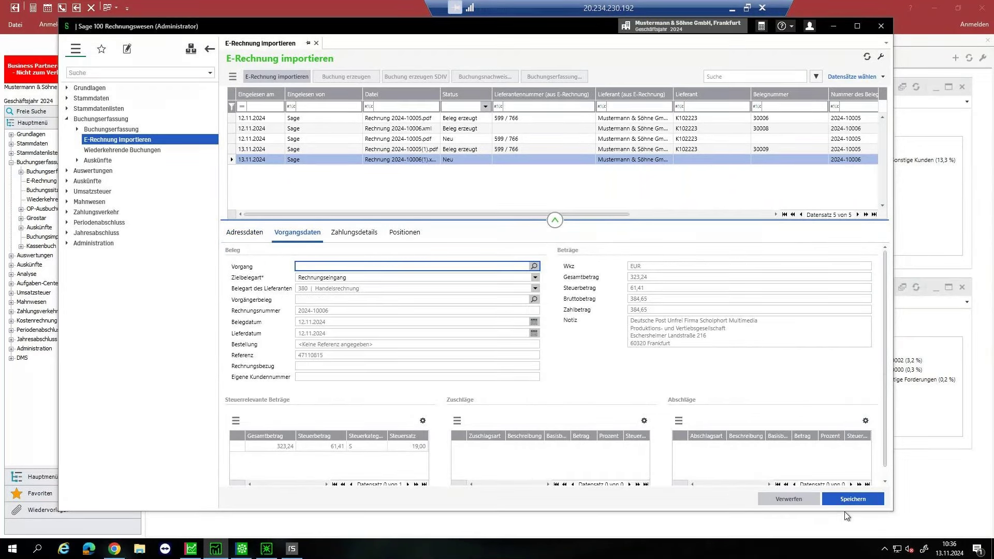
left_click(855, 500)
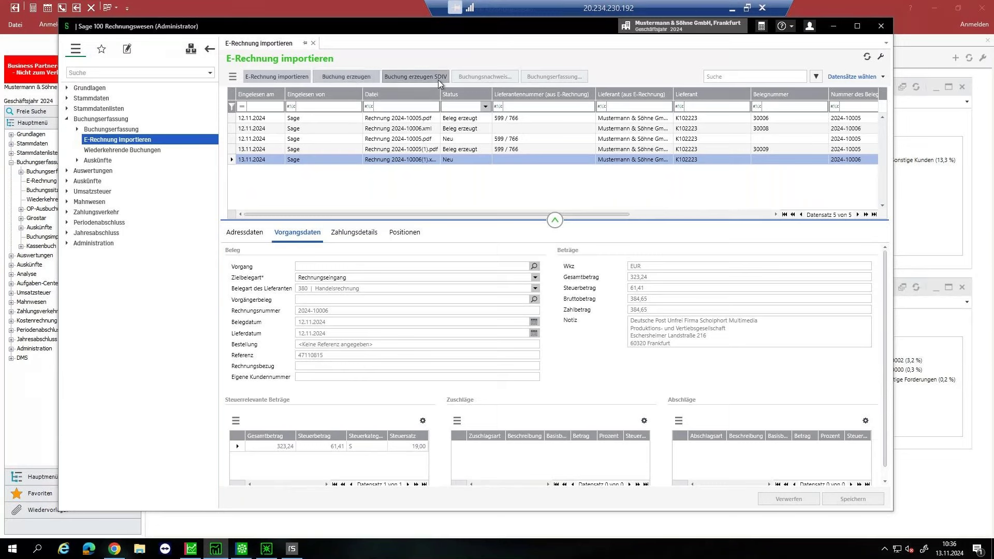
Generate an SDIV posting from the invoice and assign the Porto account S49100 to the Sonnenschirm line in Aufteilung Sachkonten.
left_click(379, 76)
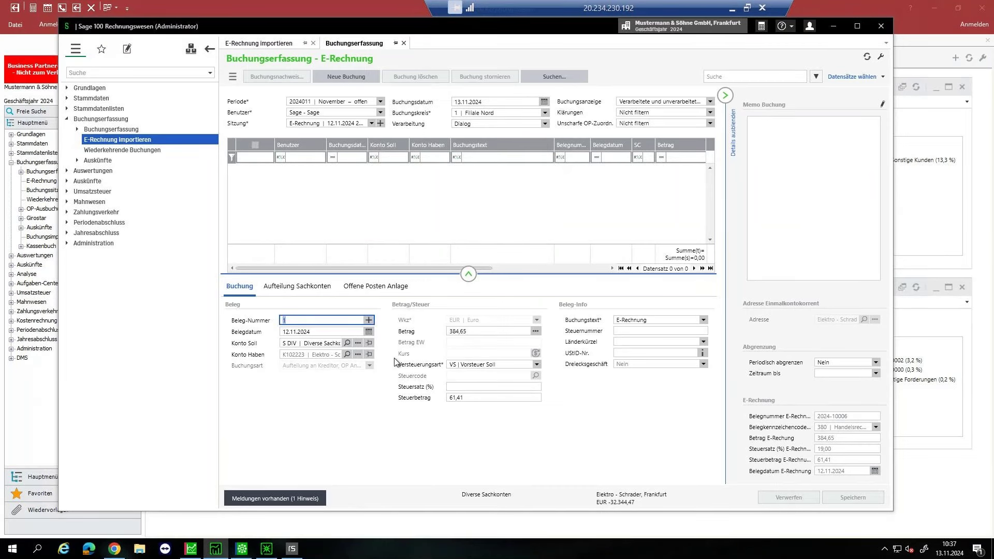
left_click(304, 286)
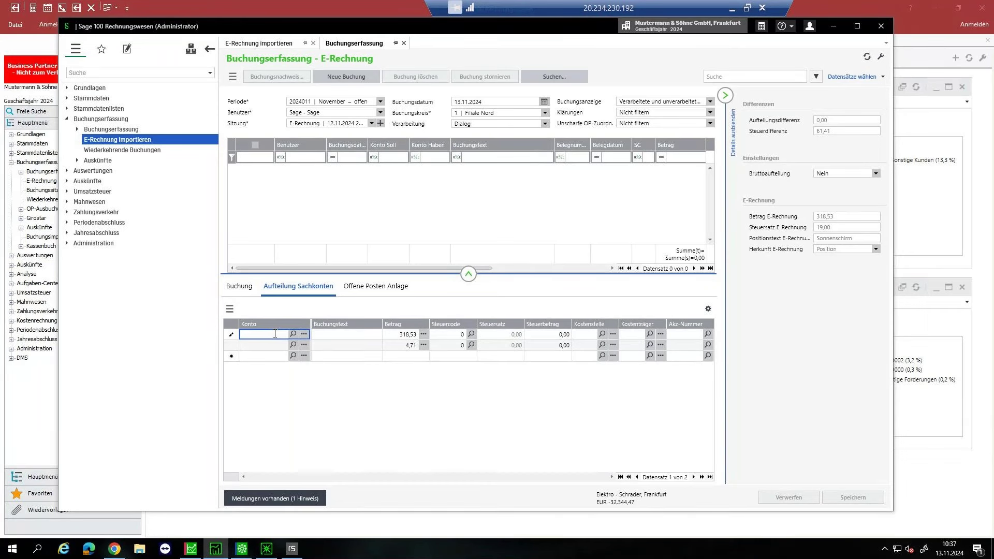
type("porto")
key("Escape")
Assign account S34000 Wareneingang, 19% Vorsteuer to the Hammer line of the Sachkonten split.
left_click(268, 345)
type("warene")
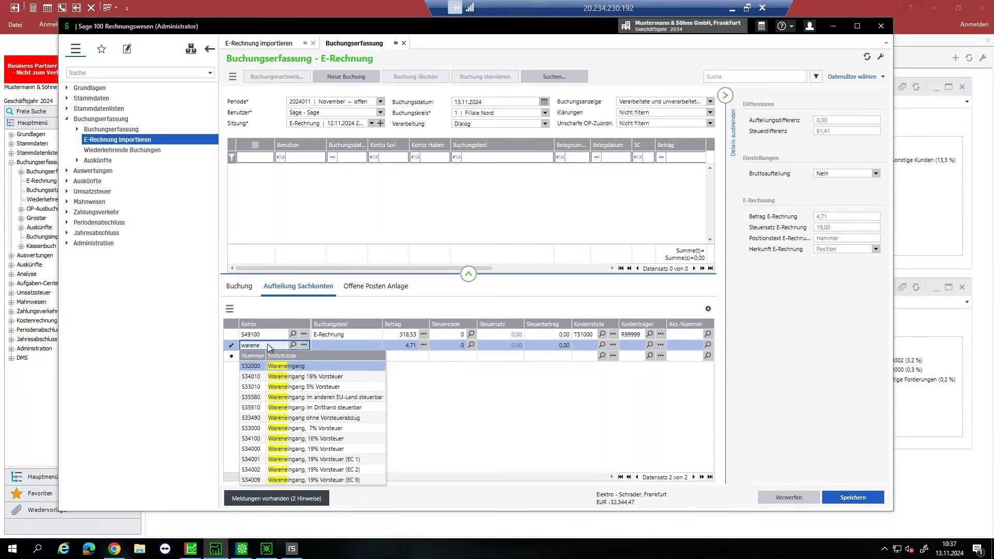
key("Down")
key("Down")
key("Down")
key("Down")
key("Down")
key("Down")
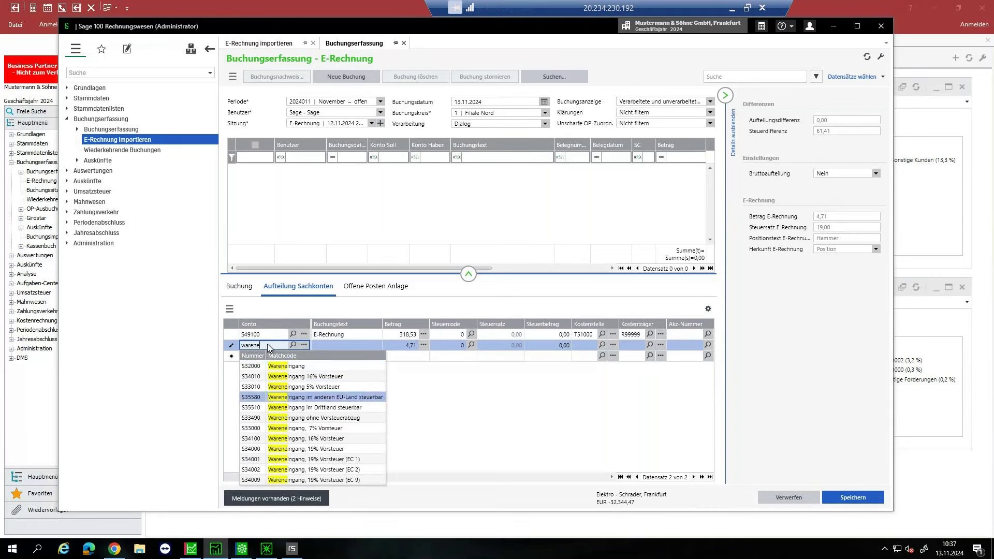
key("Down")
key("Down")
key("Return")
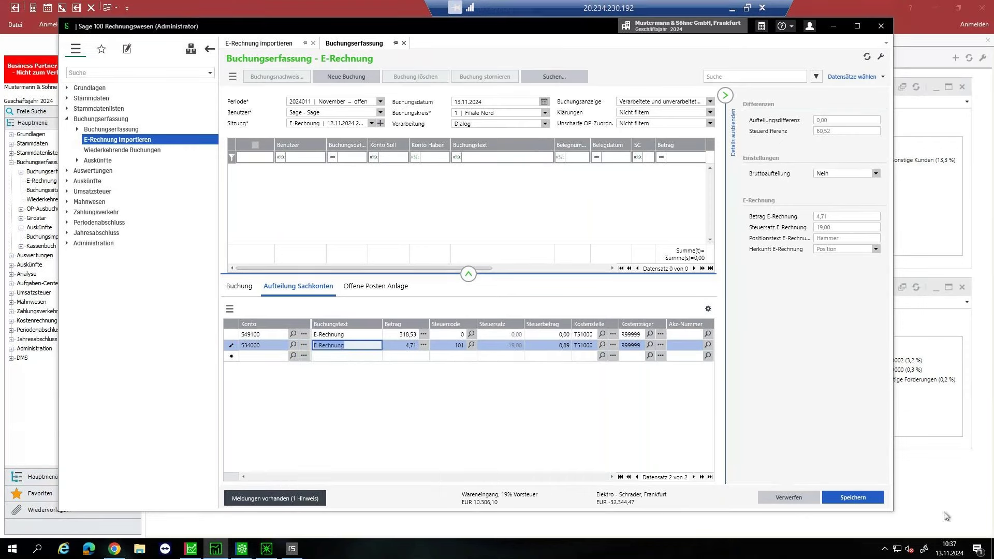
Try to save the posting, display its messages and return to the Buchung details.
left_click(852, 498)
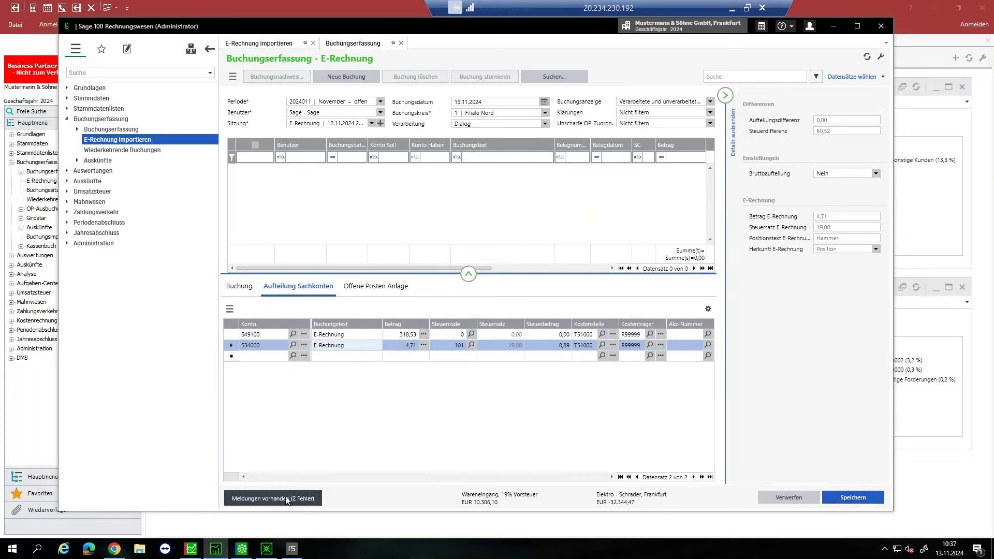
left_click(312, 496)
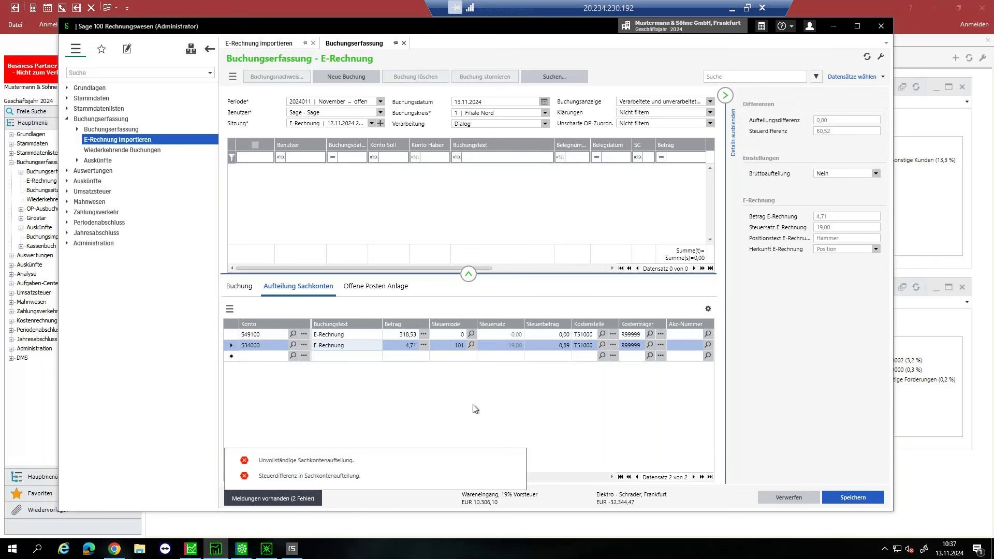
left_click(239, 286)
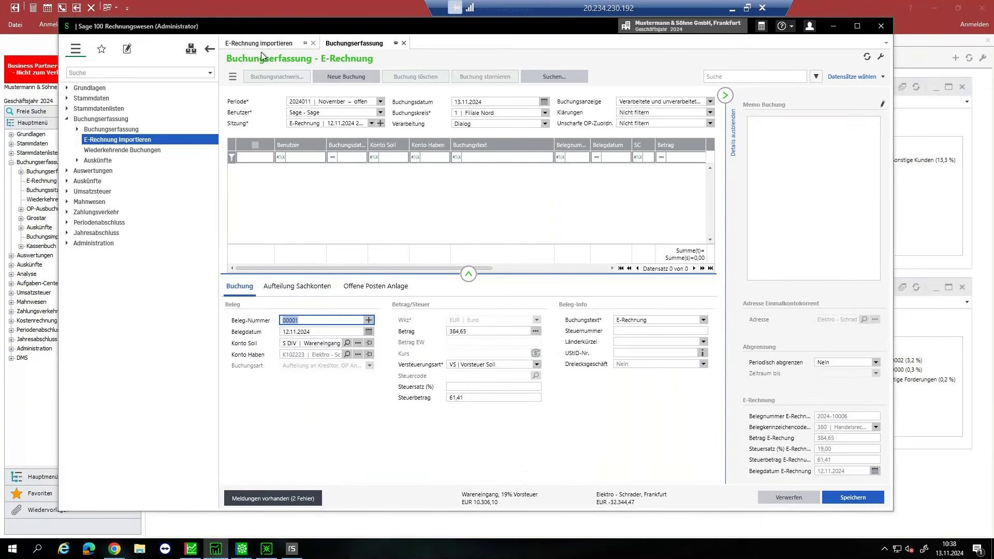
Check the invoice in E-Rechnung importieren, return to Buchungserfassung and show its E-Rechnung options for source file and imported data.
left_click(291, 42)
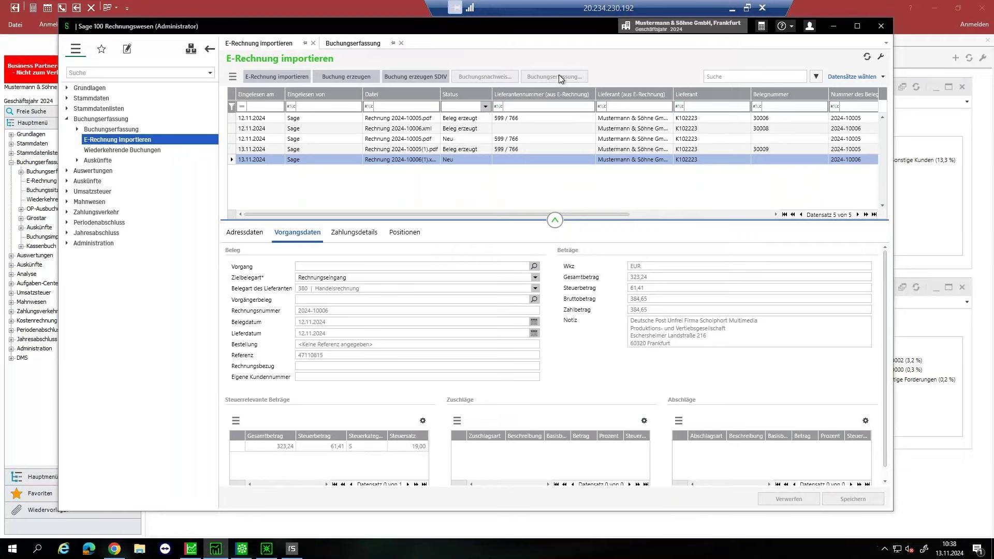
left_click(357, 45)
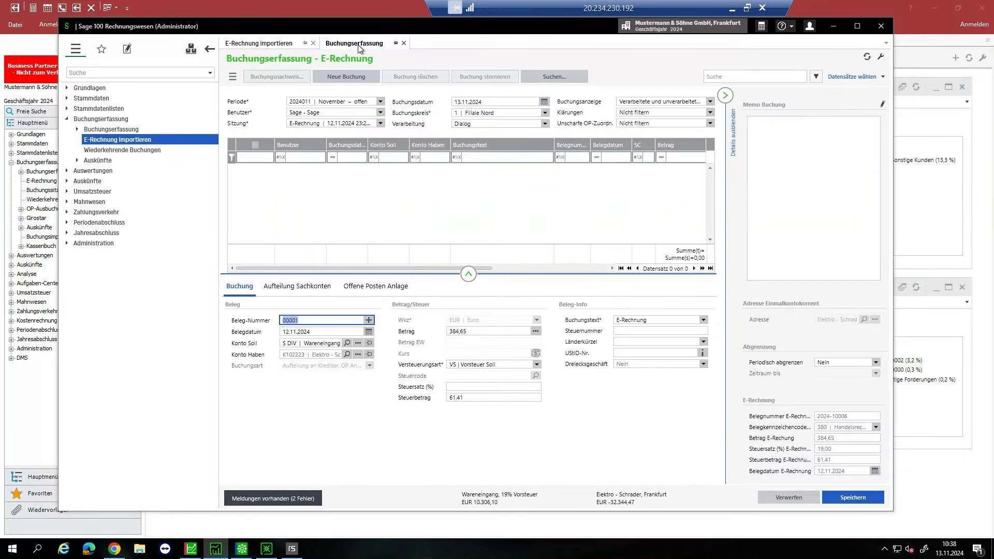
left_click(242, 76)
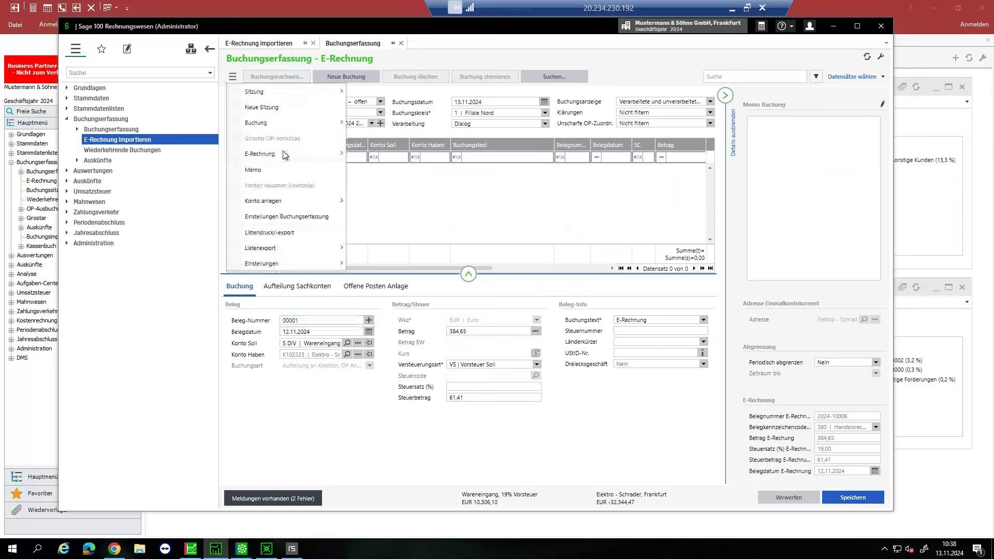
mouse_move(288, 160)
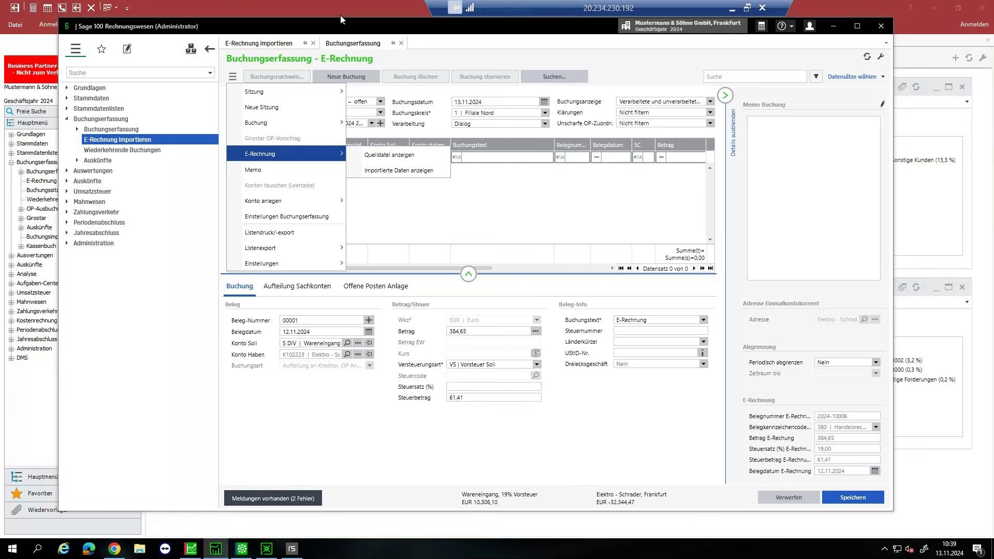
Open the Mandant Einstellungen under Grundlagen and review the Umsatzsteuer settings.
left_click(67, 88)
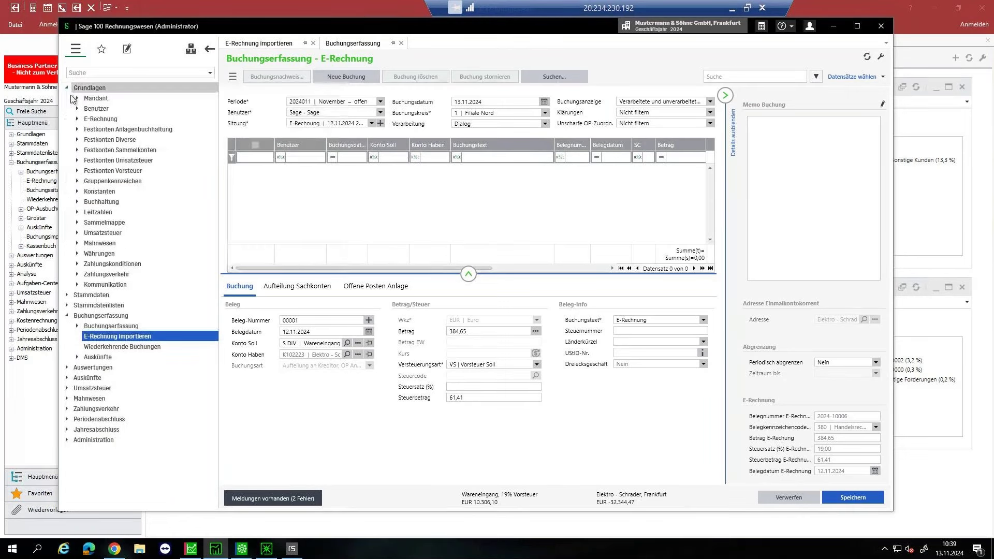
left_click(76, 99)
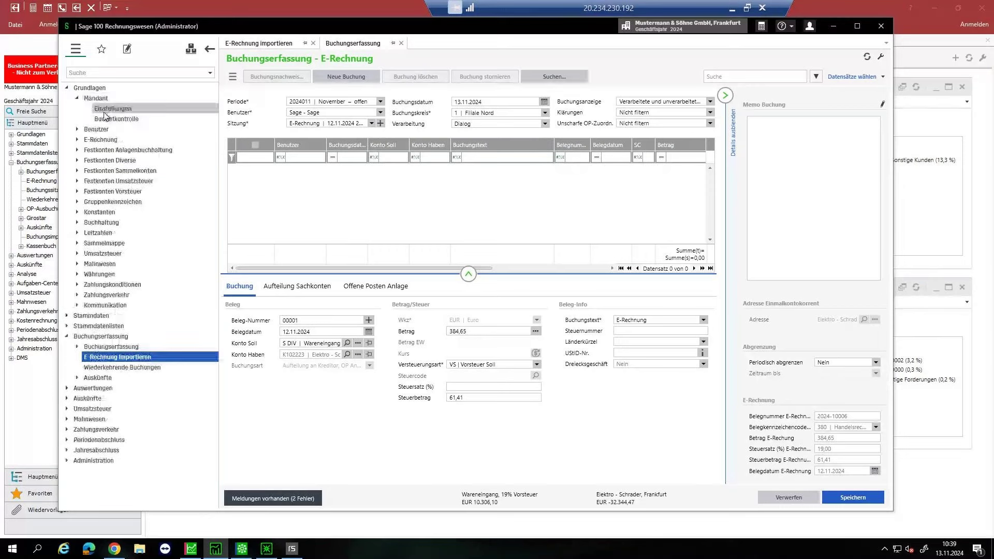
left_click(104, 110)
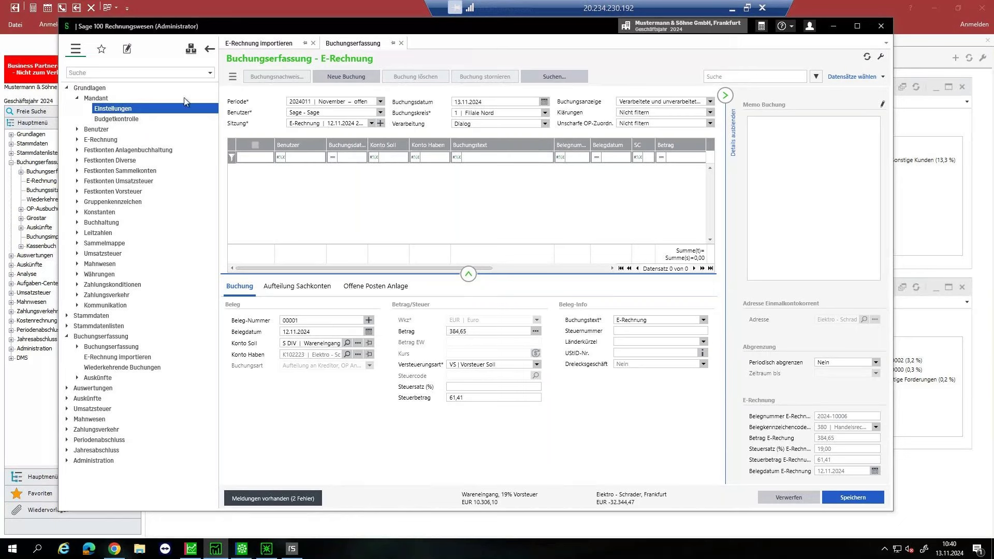
double_click(126, 109)
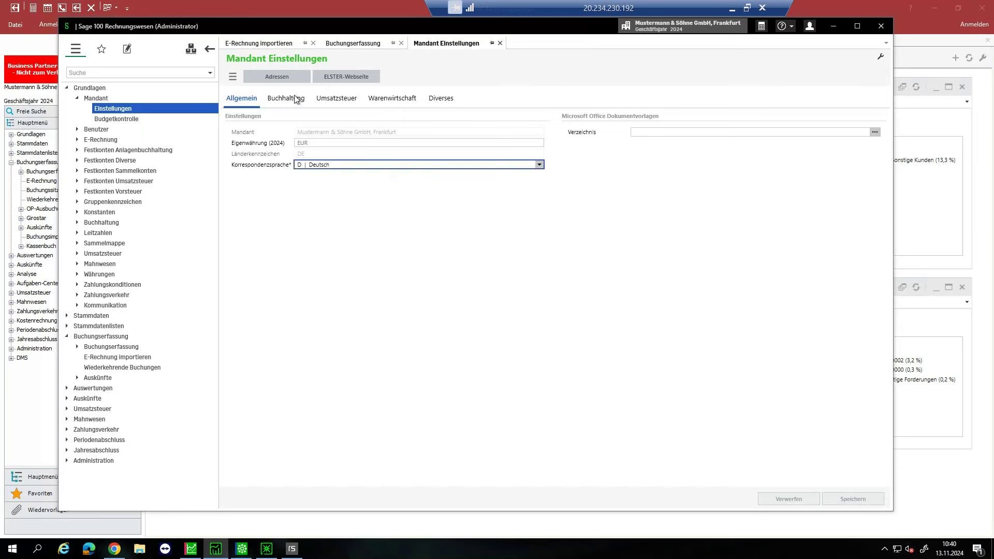
left_click(336, 99)
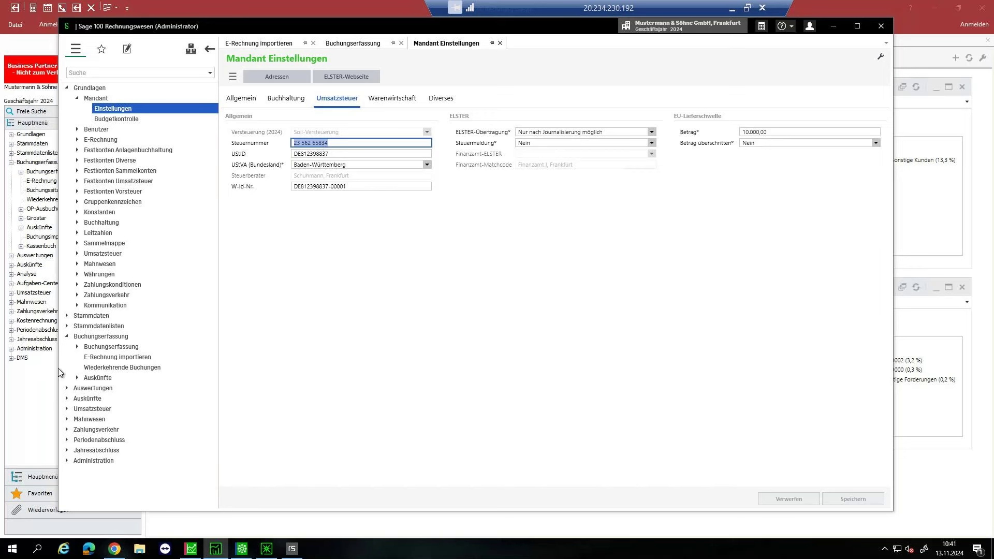
Open the Sachkonten standard configuration under Stammdaten and filter the Bezeichnung by "lohn".
left_click(67, 316)
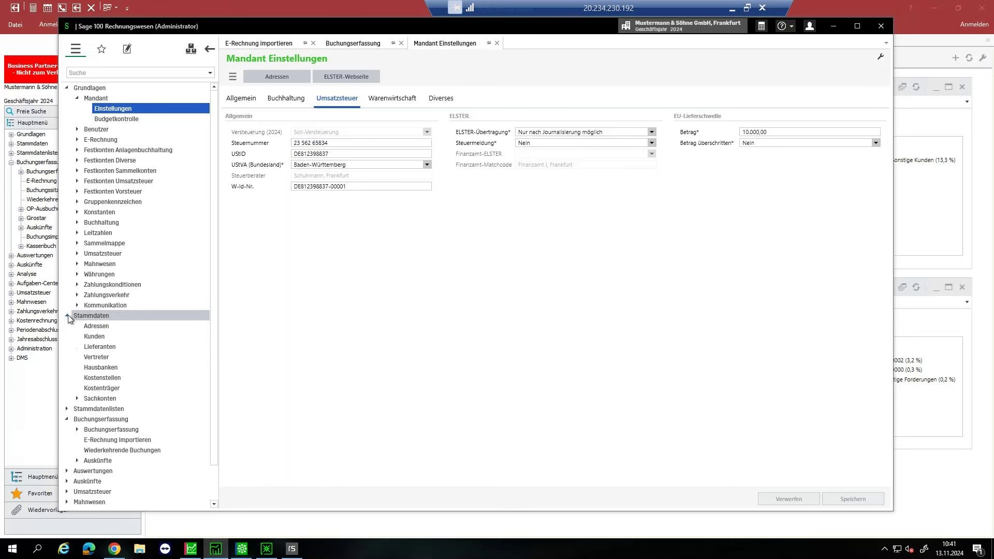
left_click(77, 398)
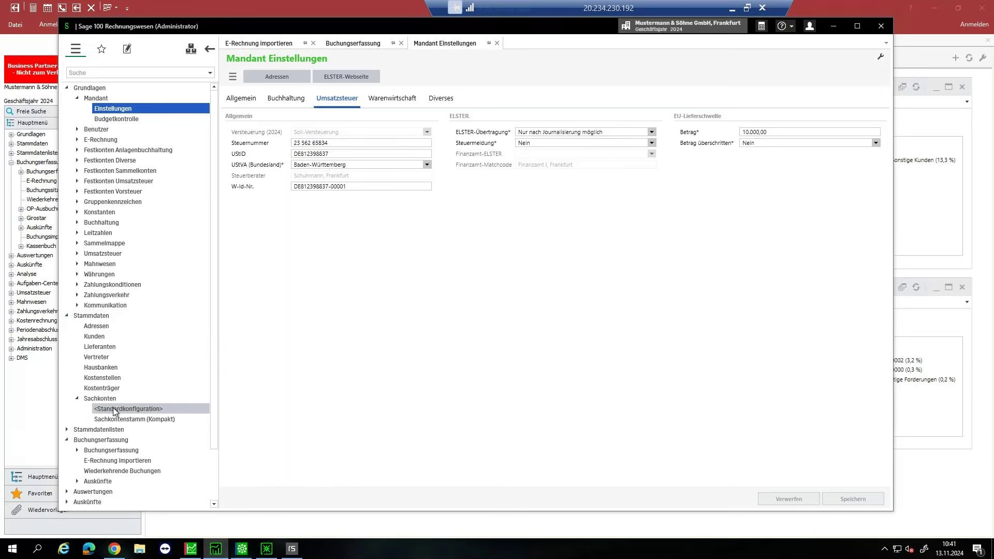
left_click(115, 409)
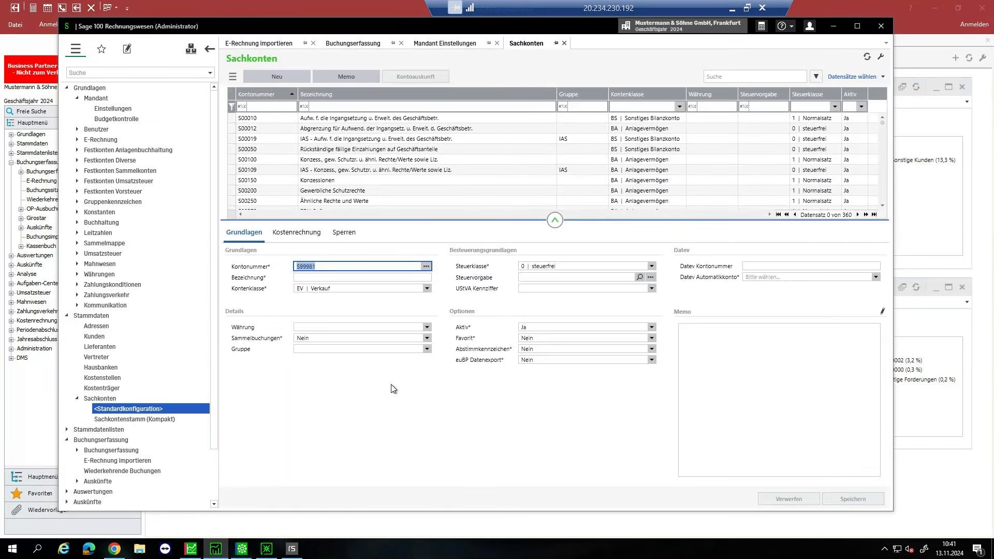
left_click(353, 106)
type("lohn")
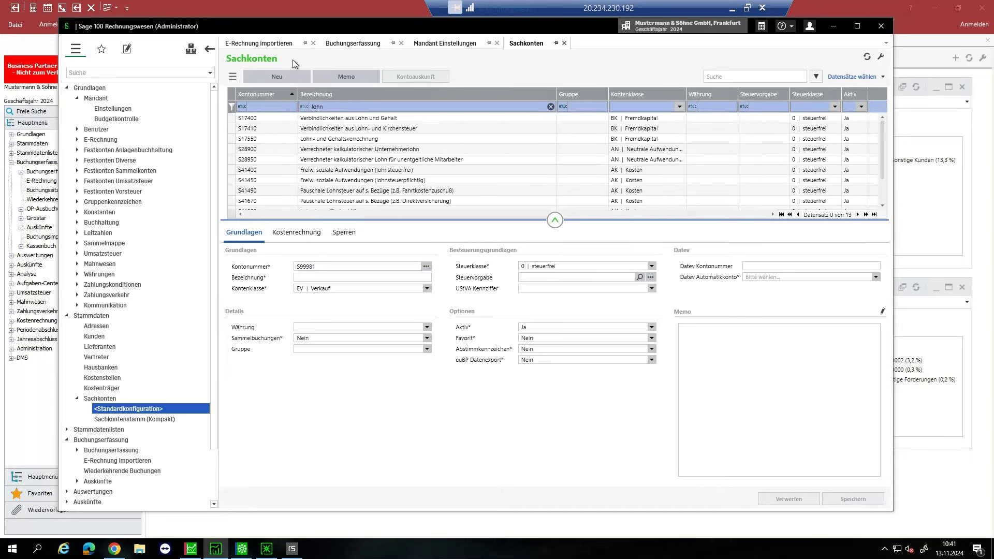
Select the account Verbindlichkeiten aus Lohn und Gehalt and inspect its euBP Datenexport choices.
left_click(412, 117)
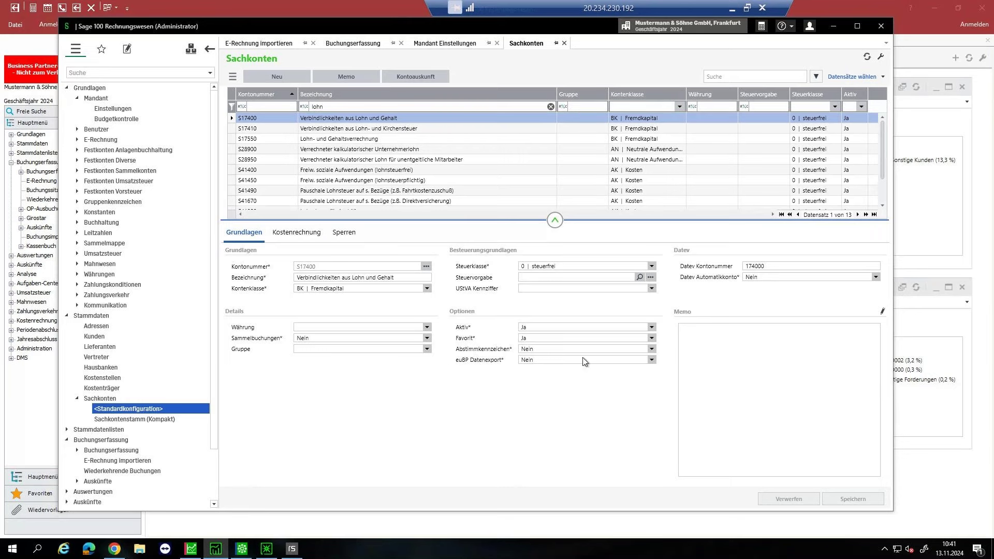
left_click(651, 359)
left_click(530, 417)
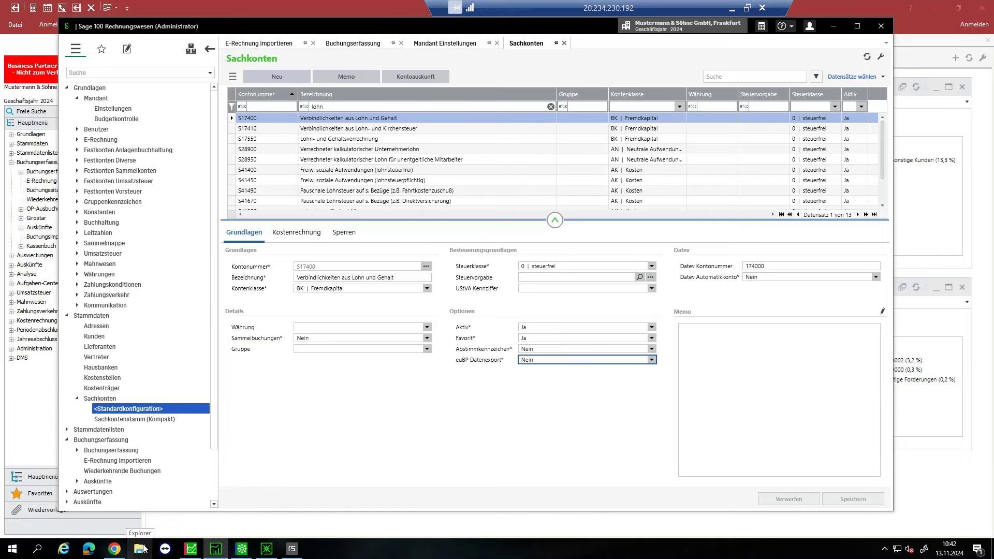
Switch to Chrome and review the Warenwirtschaft E-Rechnung section in the Sage 100 Onlinehilfe page on Version 9.0.8 innovations.
mouse_move(125, 551)
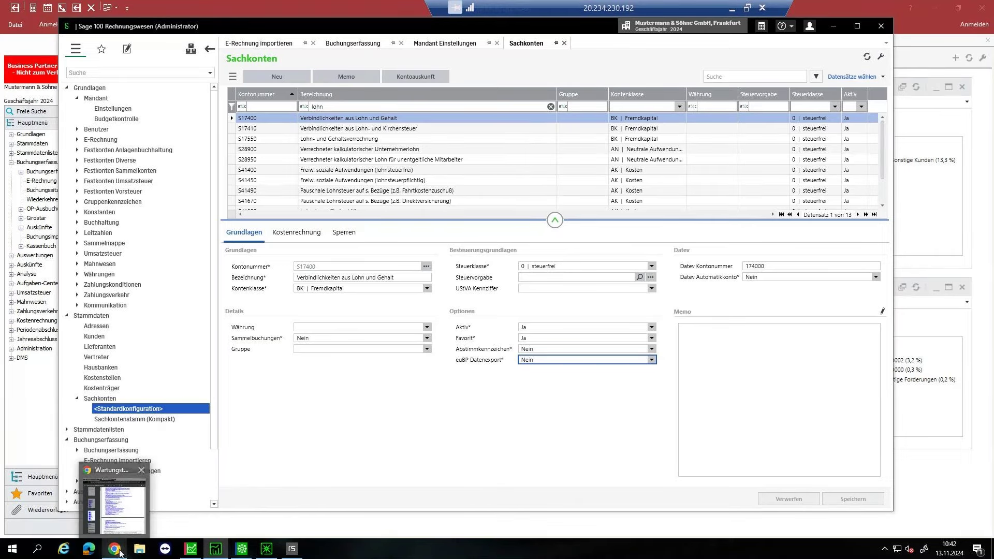
left_click(120, 552)
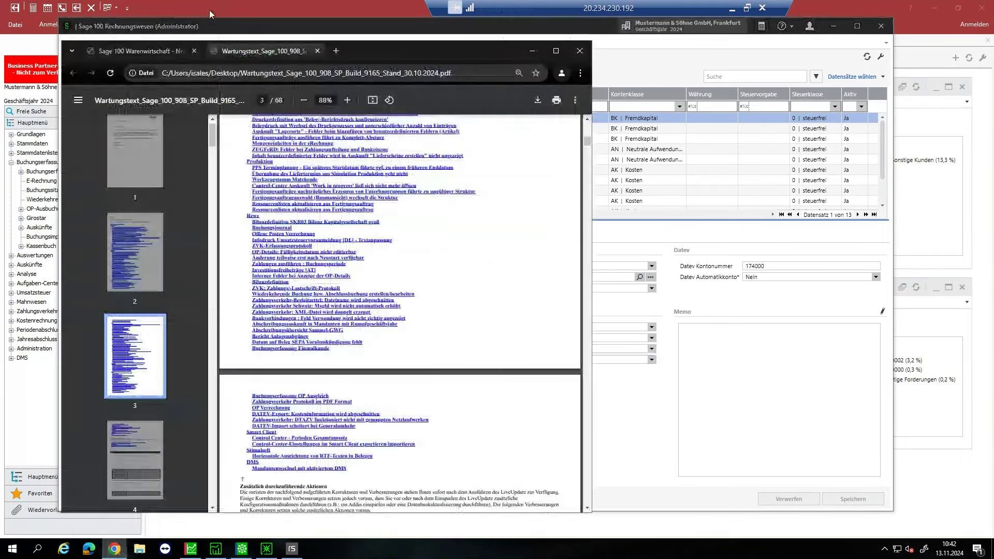
left_click(139, 51)
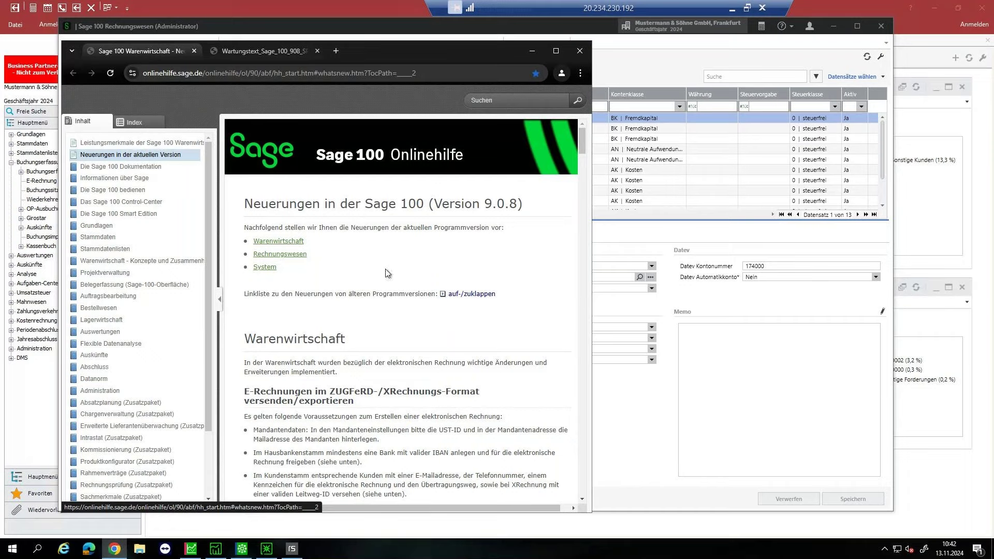
scroll(392, 258, "down", 3)
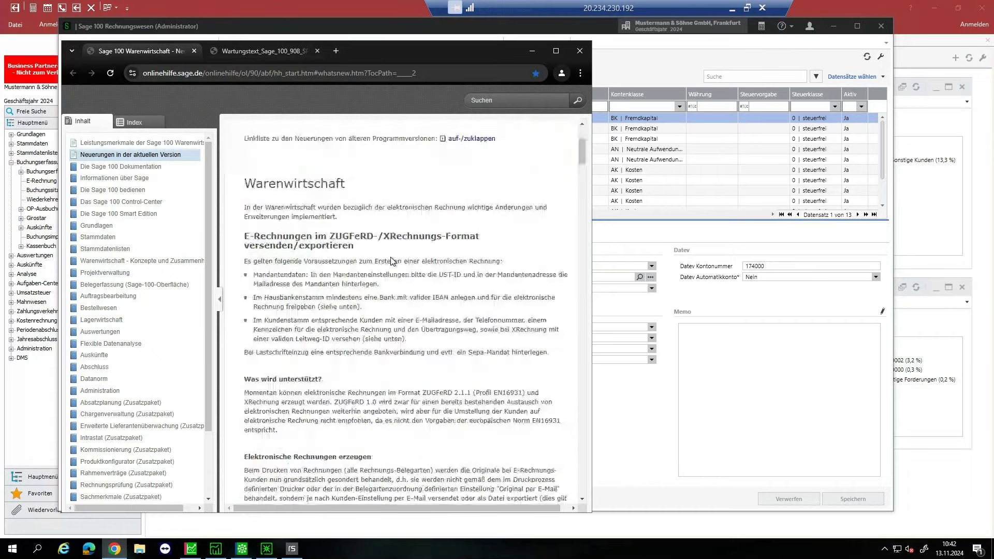
scroll(392, 260, "down", 5)
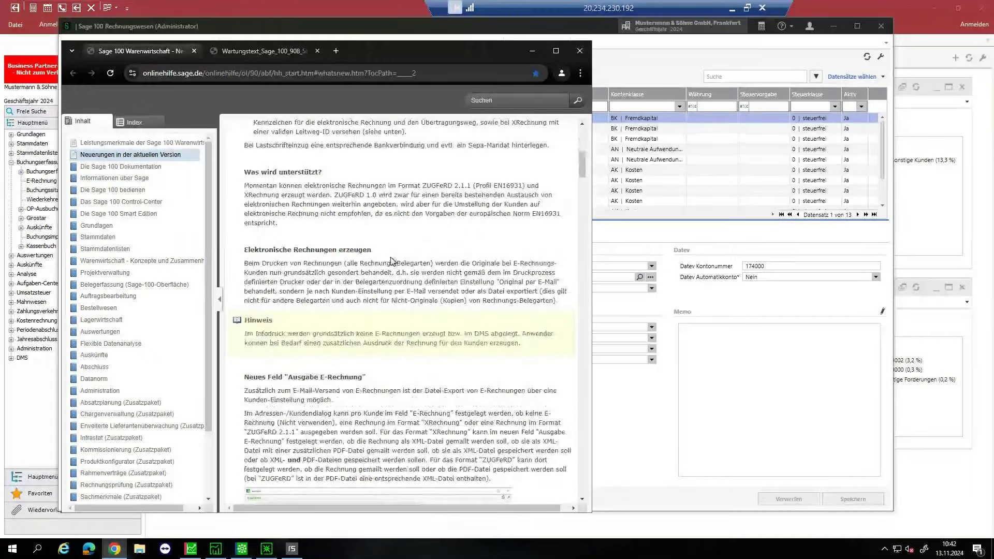
scroll(412, 255, "up", 6)
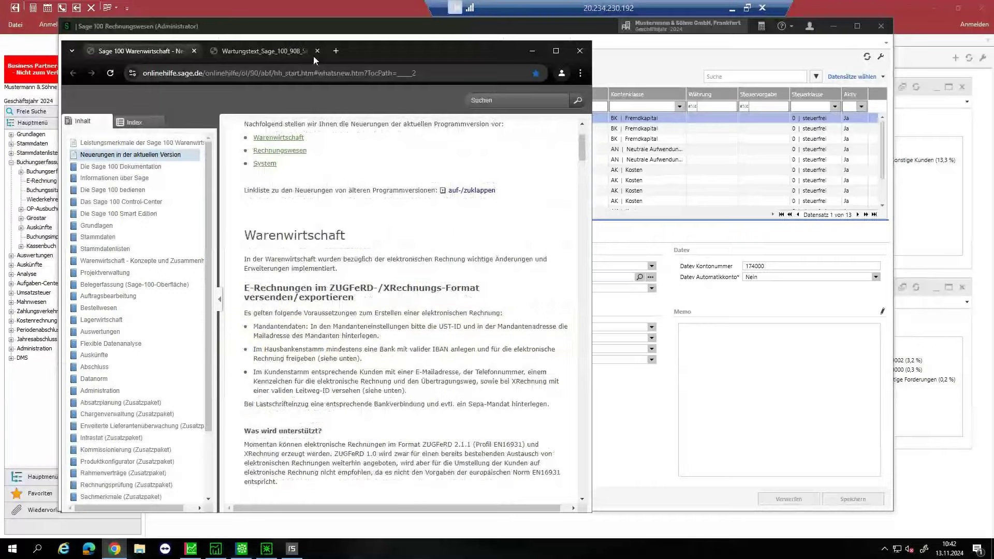
Review the Neue Funktionen and Korrekturen lists in the Wartungstext PDF for Service Pack 9.0.8 Build 9165, then minimize the browser.
left_click(277, 50)
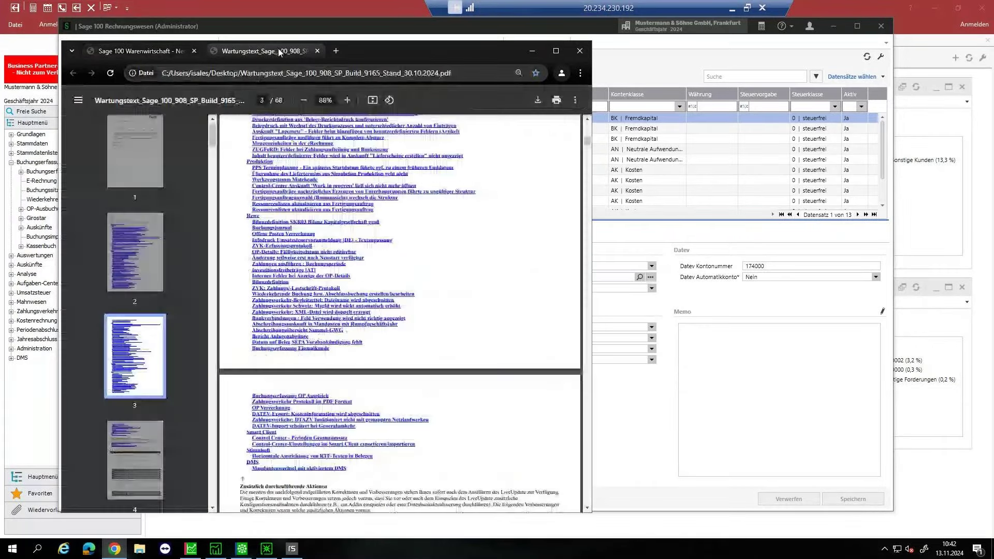
scroll(490, 280, "up", 5)
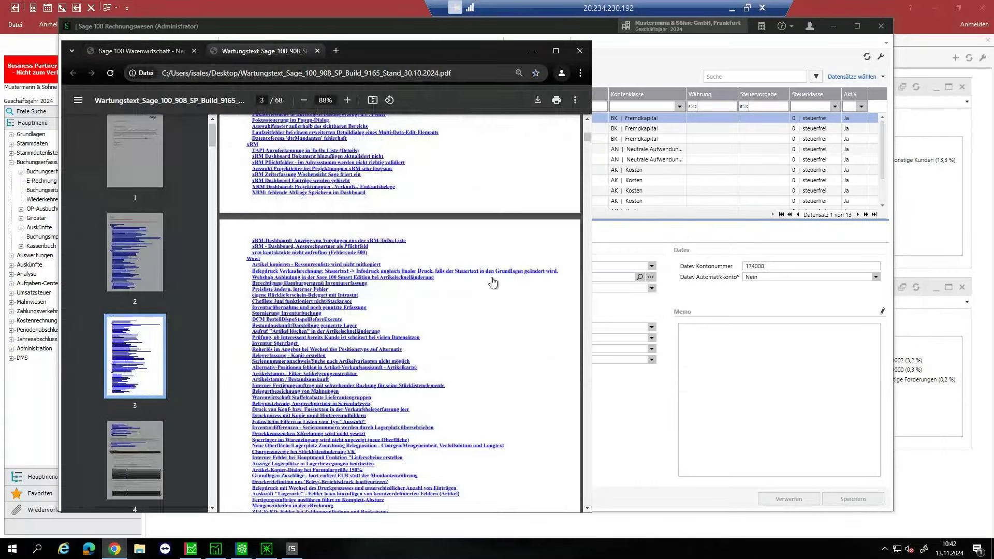
scroll(492, 282, "up", 7)
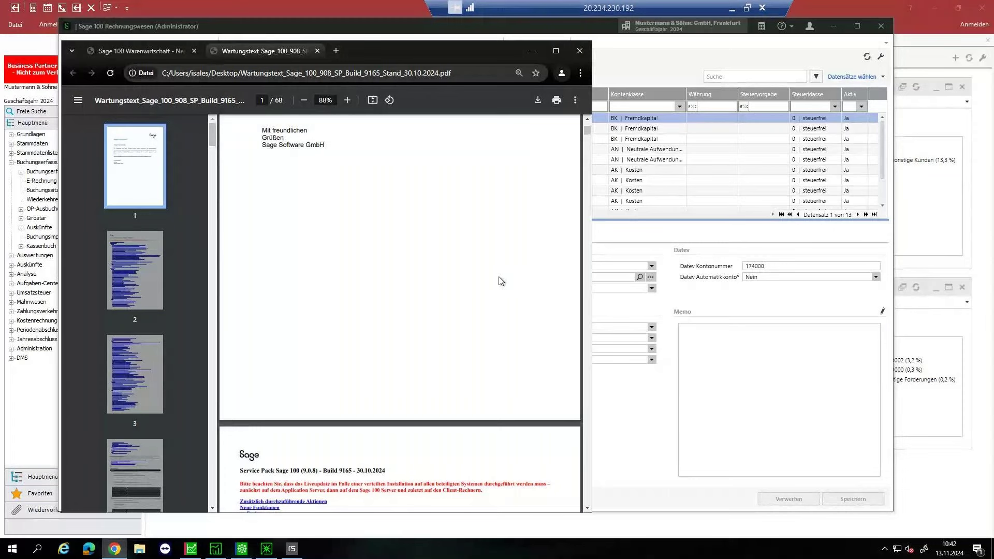
scroll(501, 281, "down", 2)
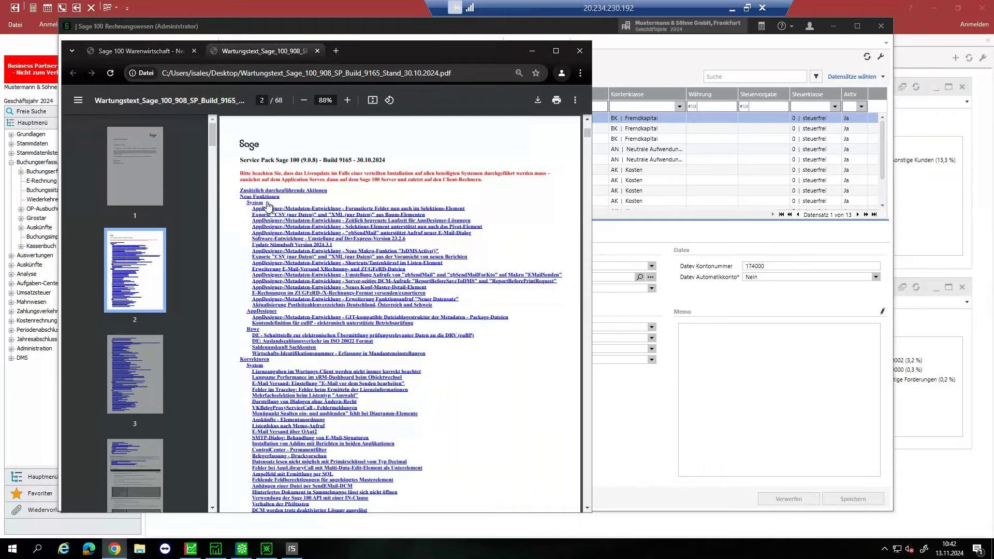
scroll(274, 209, "down", 3)
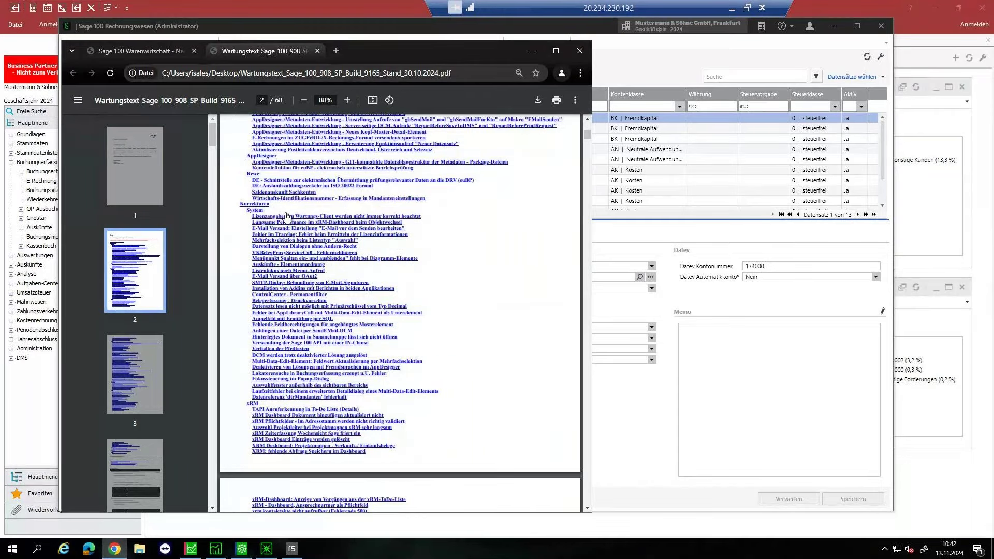
scroll(286, 216, "down", 2)
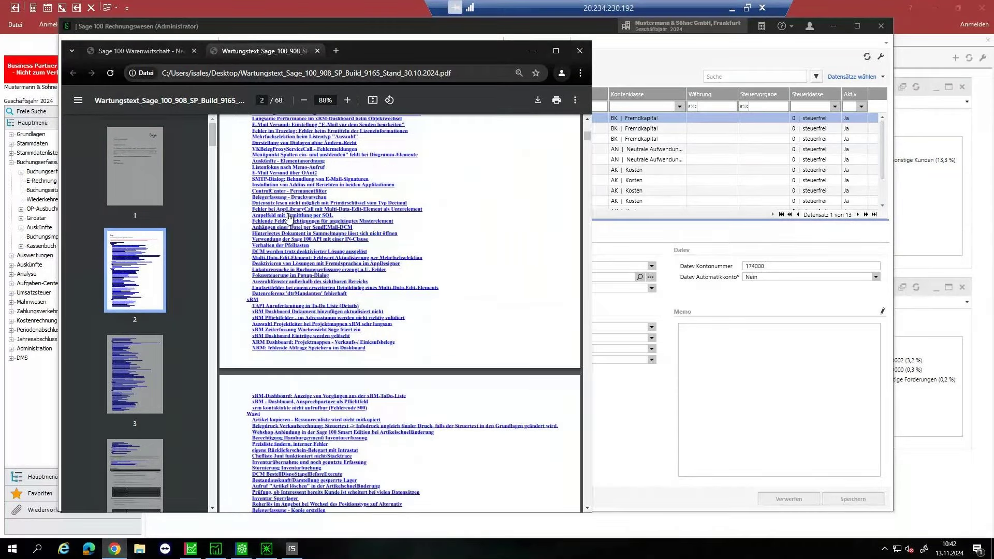
scroll(415, 241, "down", 1)
scroll(414, 241, "down", 1)
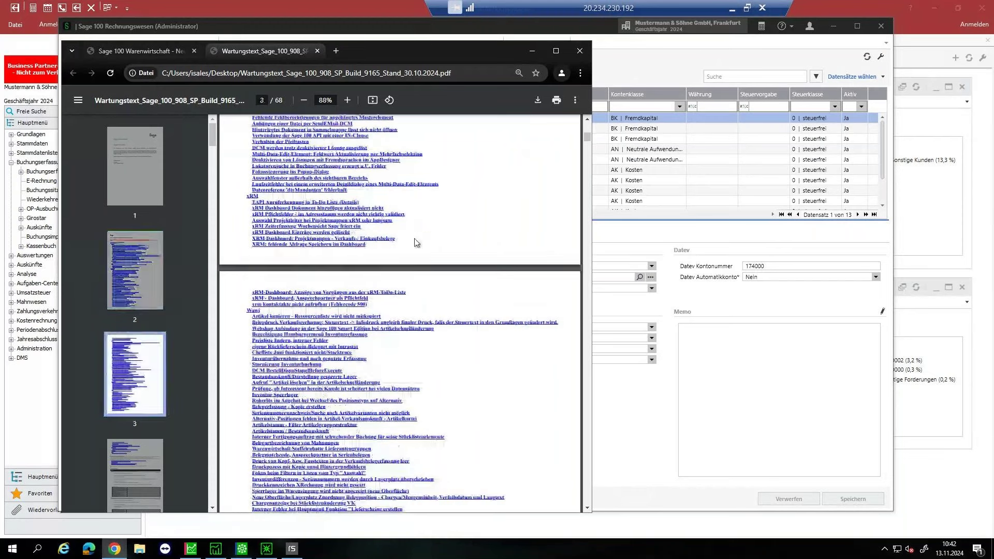
scroll(416, 242, "down", 4)
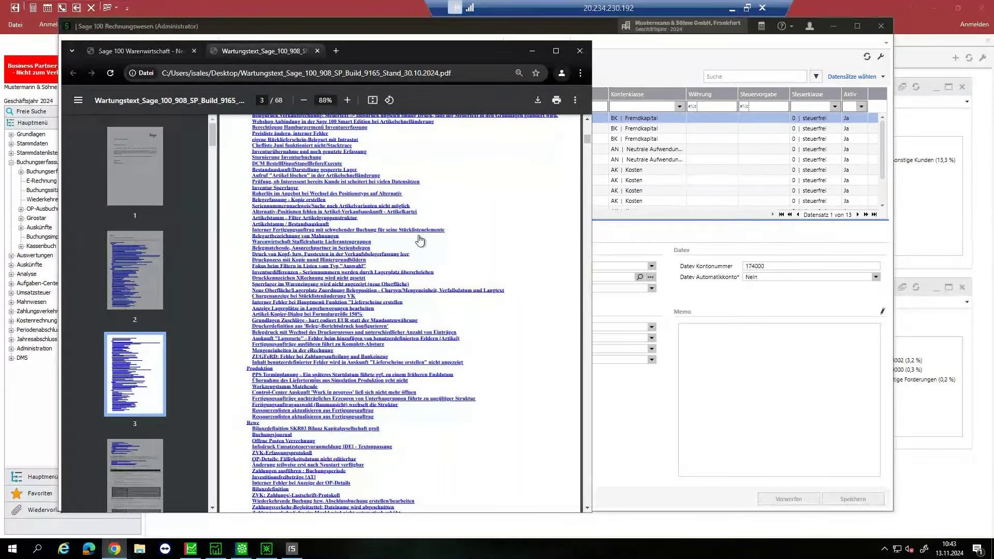
scroll(419, 240, "down", 3)
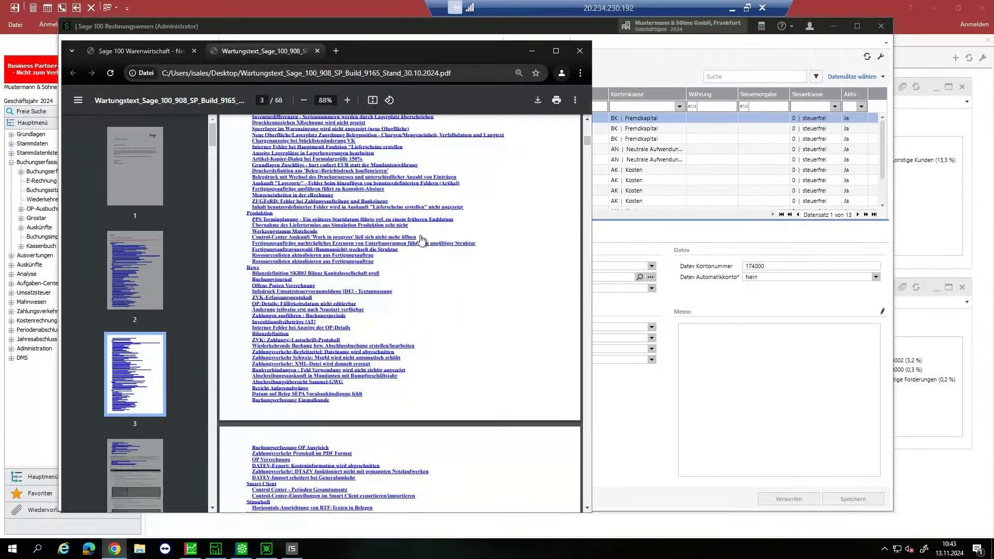
scroll(420, 240, "up", 9)
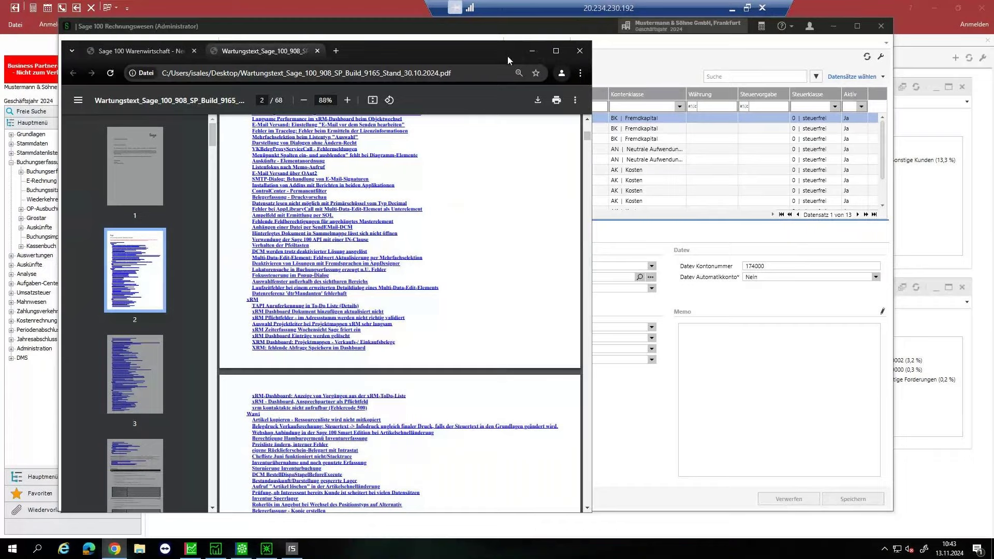
left_click(531, 50)
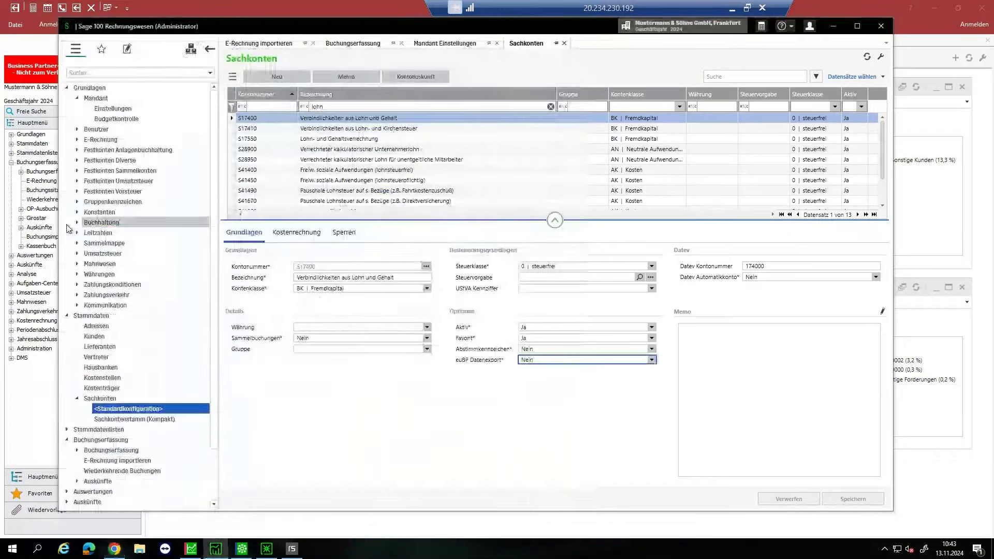
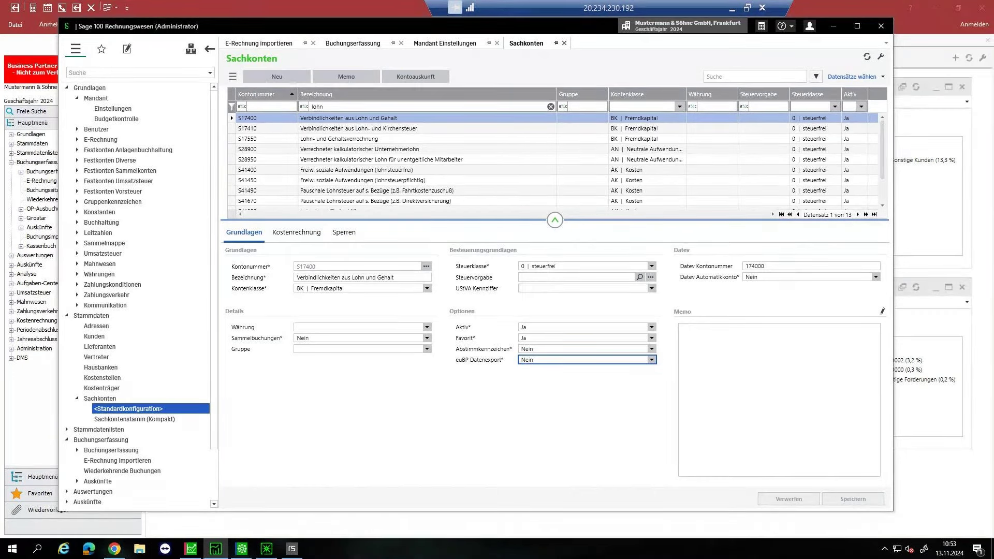
Bring the classic Rechnungswesen Control-Center to the front and inspect the Rechnungsprüfung entries under Aufgaben-Center, collapsing both branches again.
left_click(11, 283)
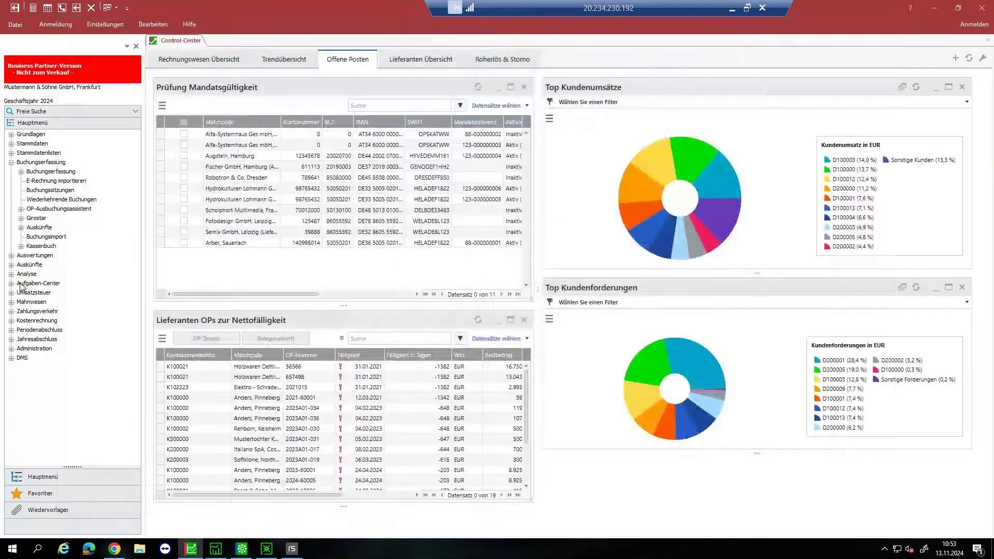
left_click(11, 284)
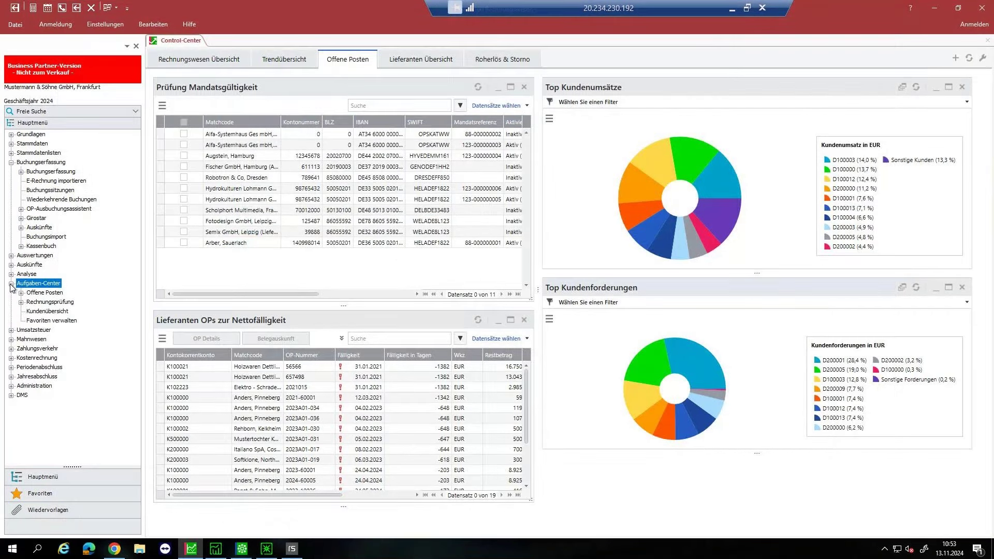
left_click(22, 302)
left_click(22, 302)
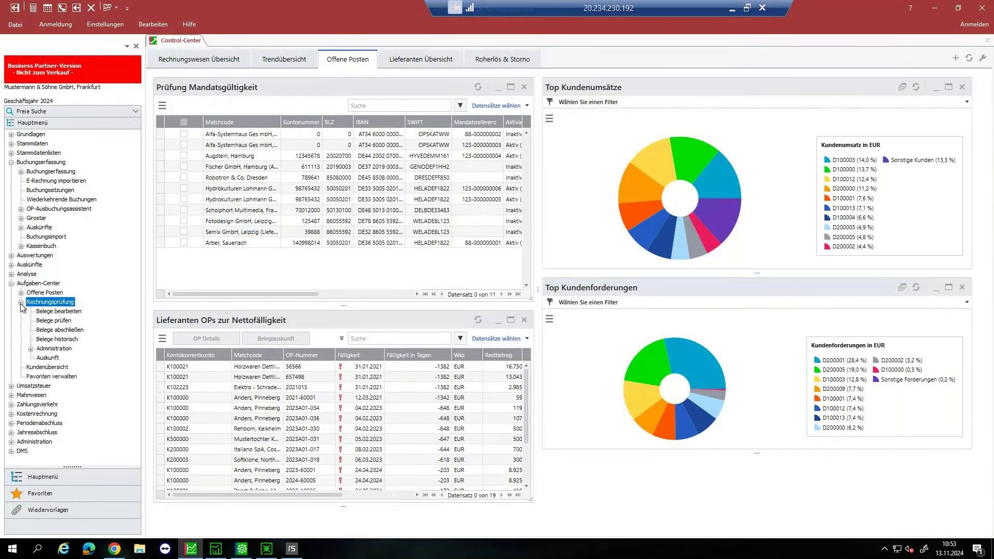
left_click(21, 302)
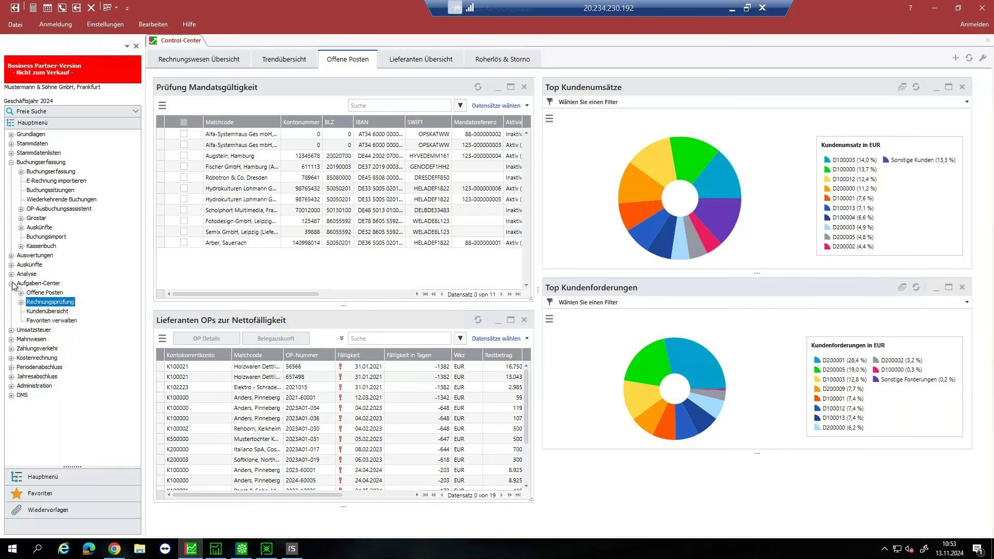
left_click(13, 284)
Switch to Sage 100 Warenwirtschaft, collapse the Grundlagen, Stammdaten and Einkauf branches, and expand Auswertungen.
mouse_move(268, 550)
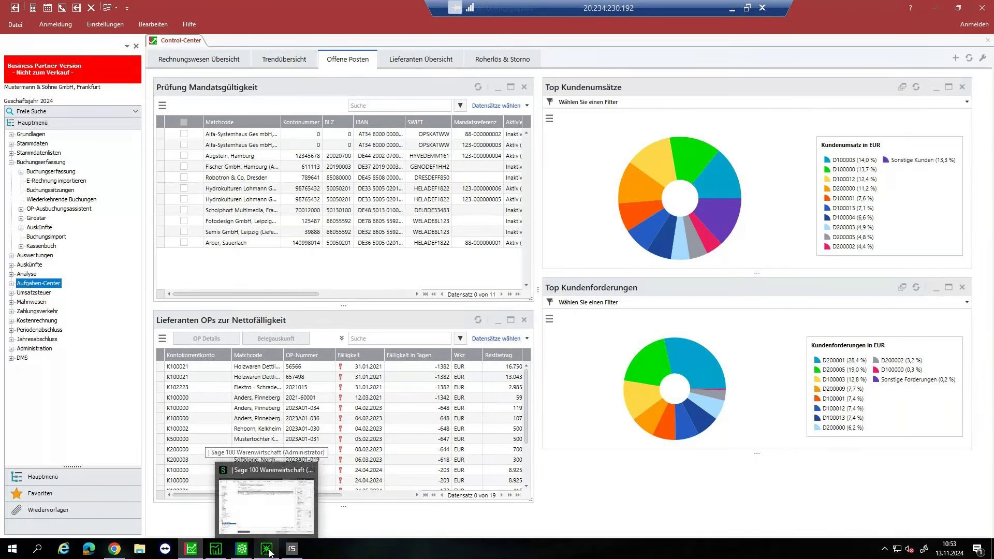
left_click(274, 522)
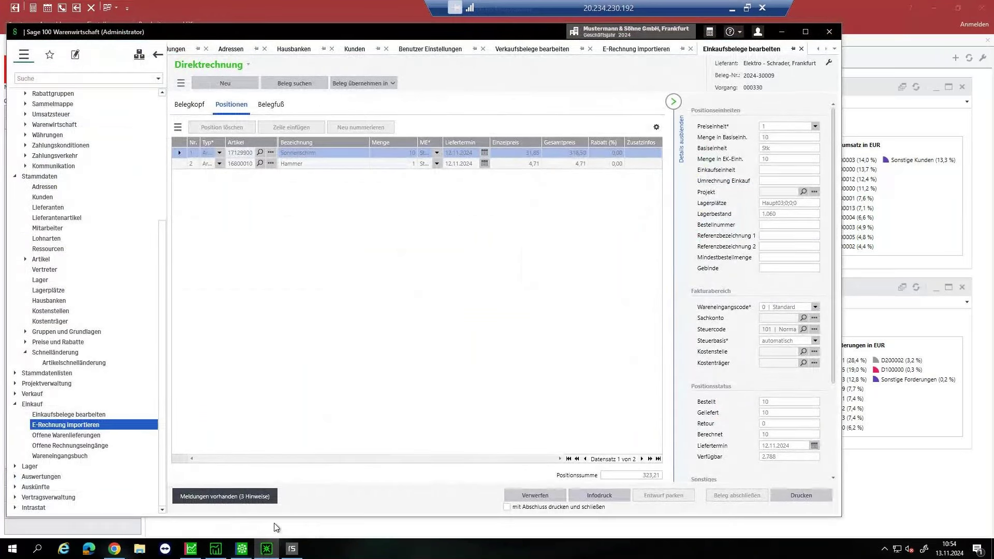
scroll(84, 288, "up", 5)
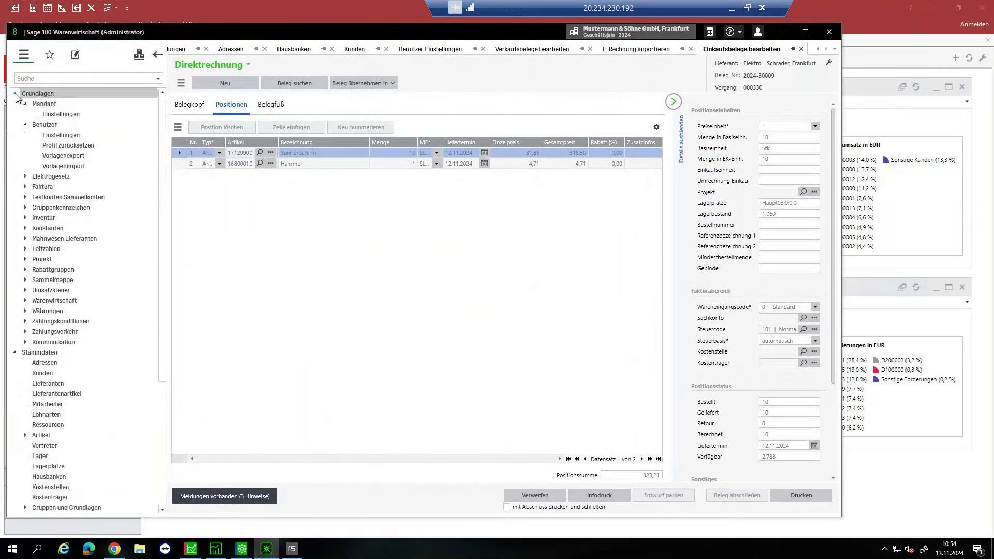
left_click(31, 94)
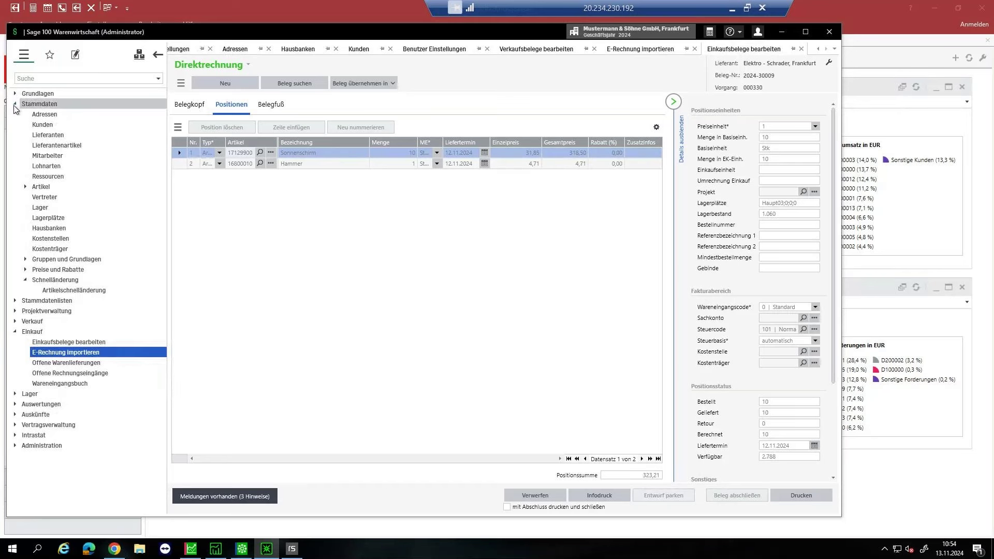
left_click(15, 104)
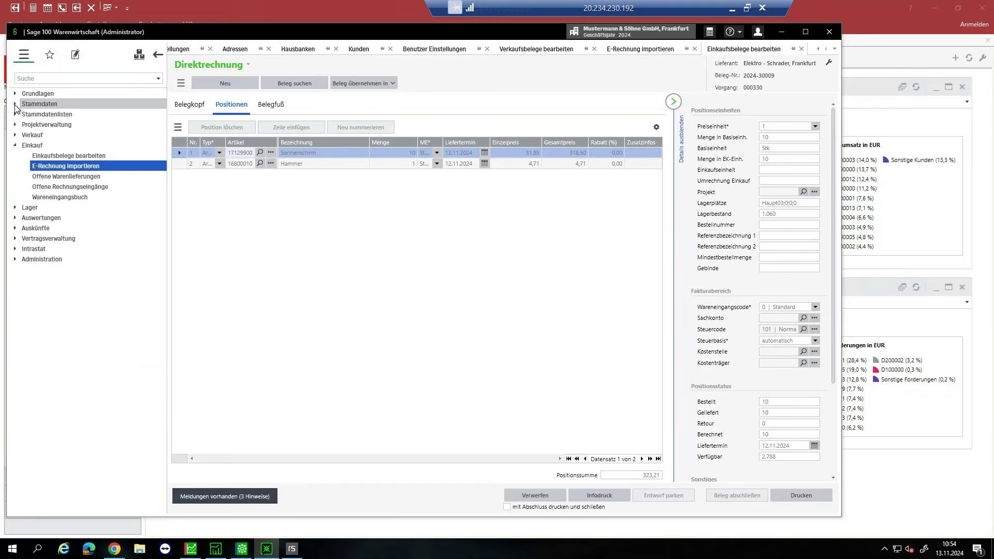
left_click(14, 147)
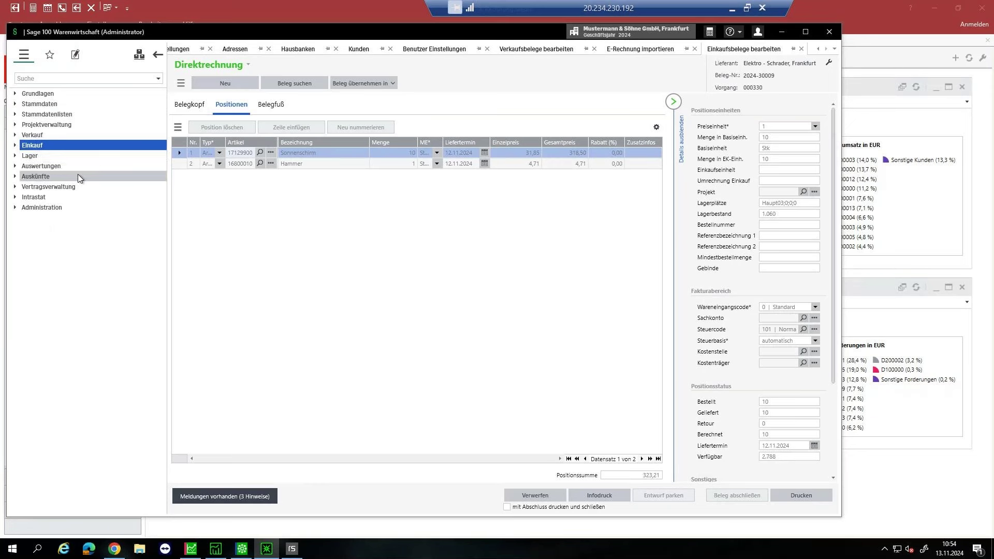
left_click(15, 166)
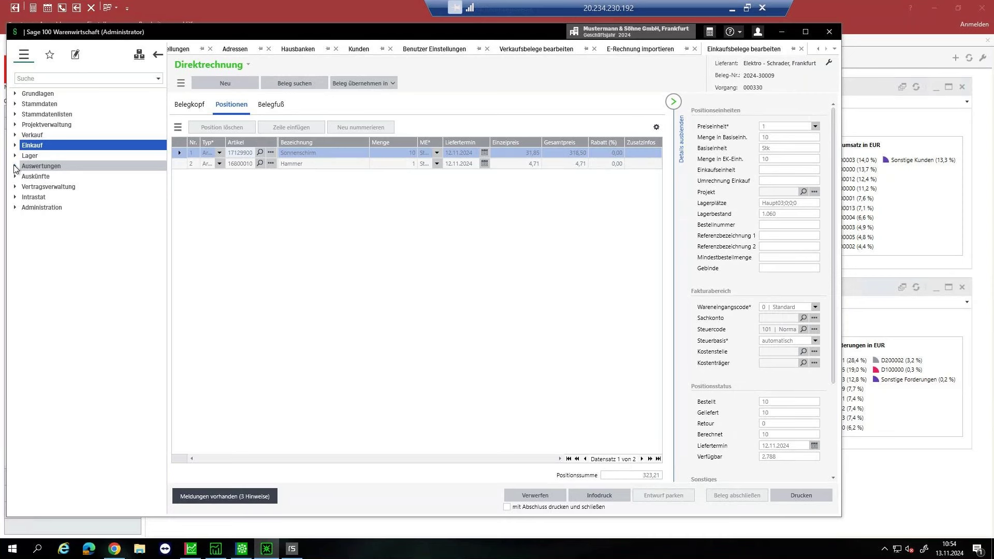